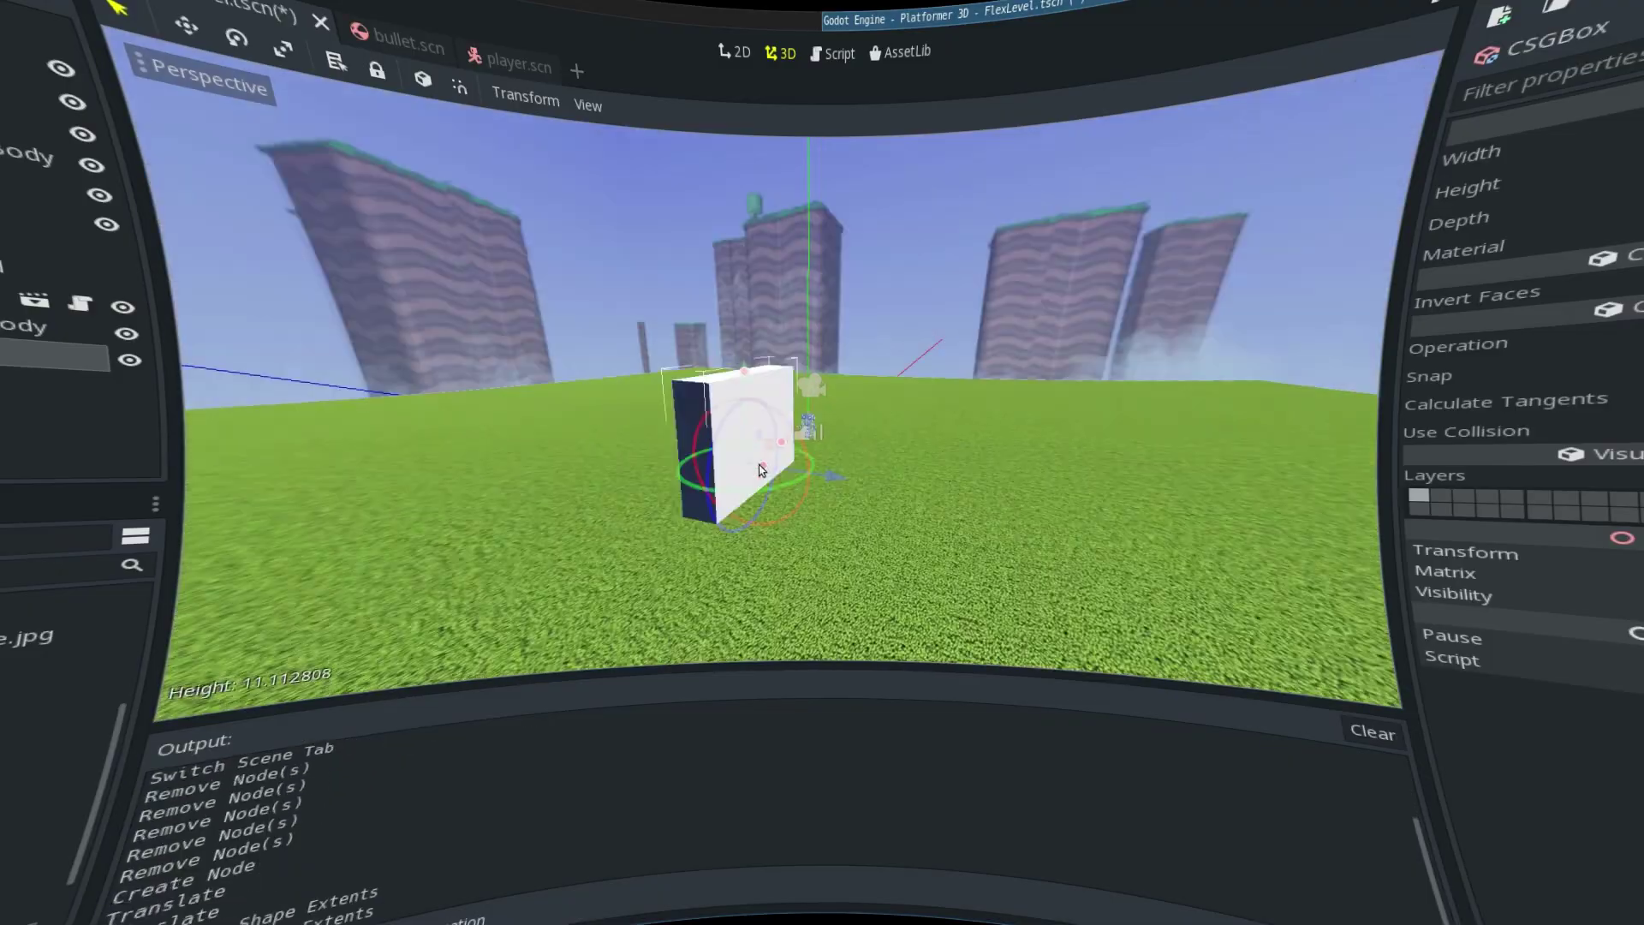
Step: Add a ParticlePrimitiveBody node as a child of the wall box CSGBox2
key("ctrl+a")
key("Up")
key("Up")
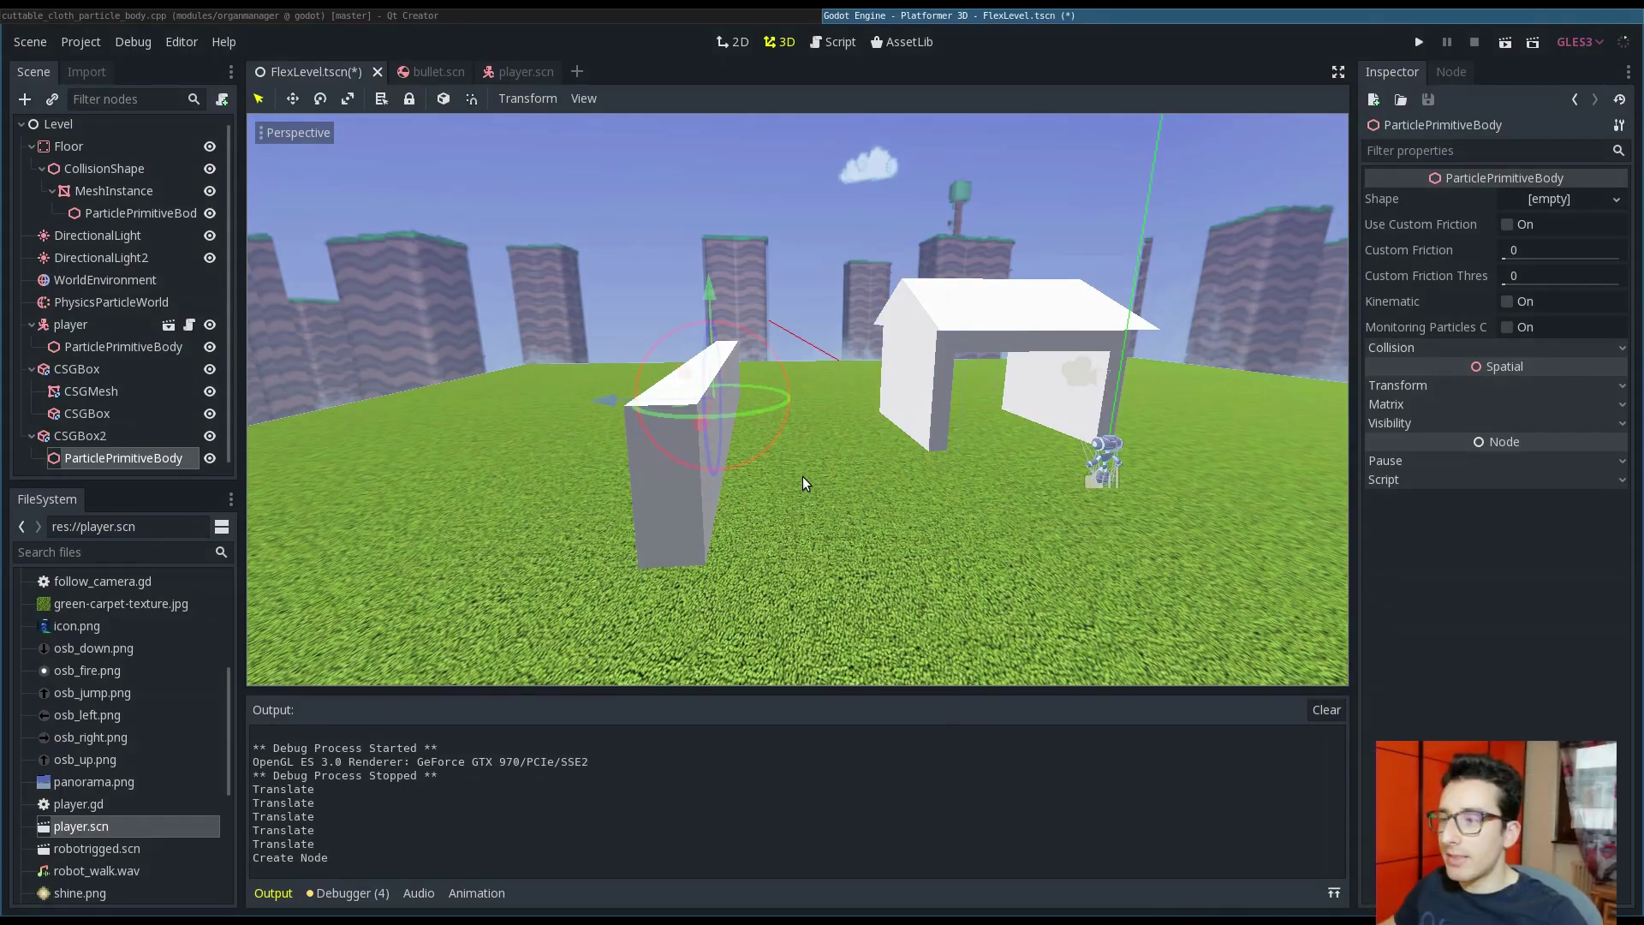
Step: Assign a new BoxShape to the ParticlePrimitiveBody under CSGBox2
middle_click_drag(755, 469, 663, 451)
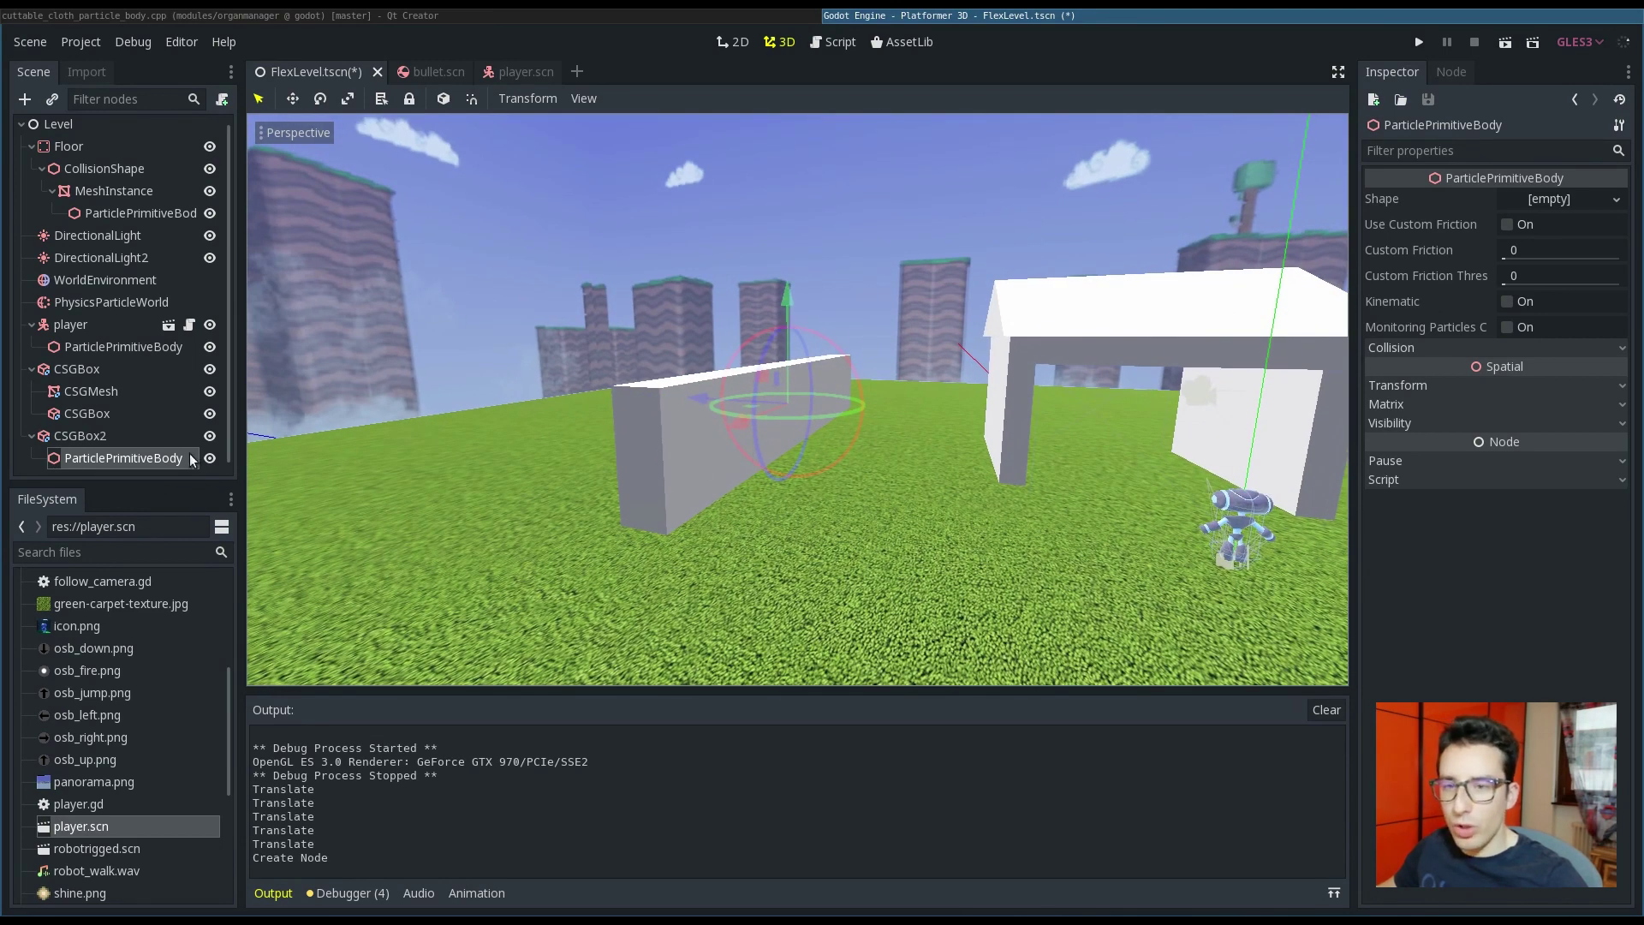
left_click(88, 437)
left_click(99, 460)
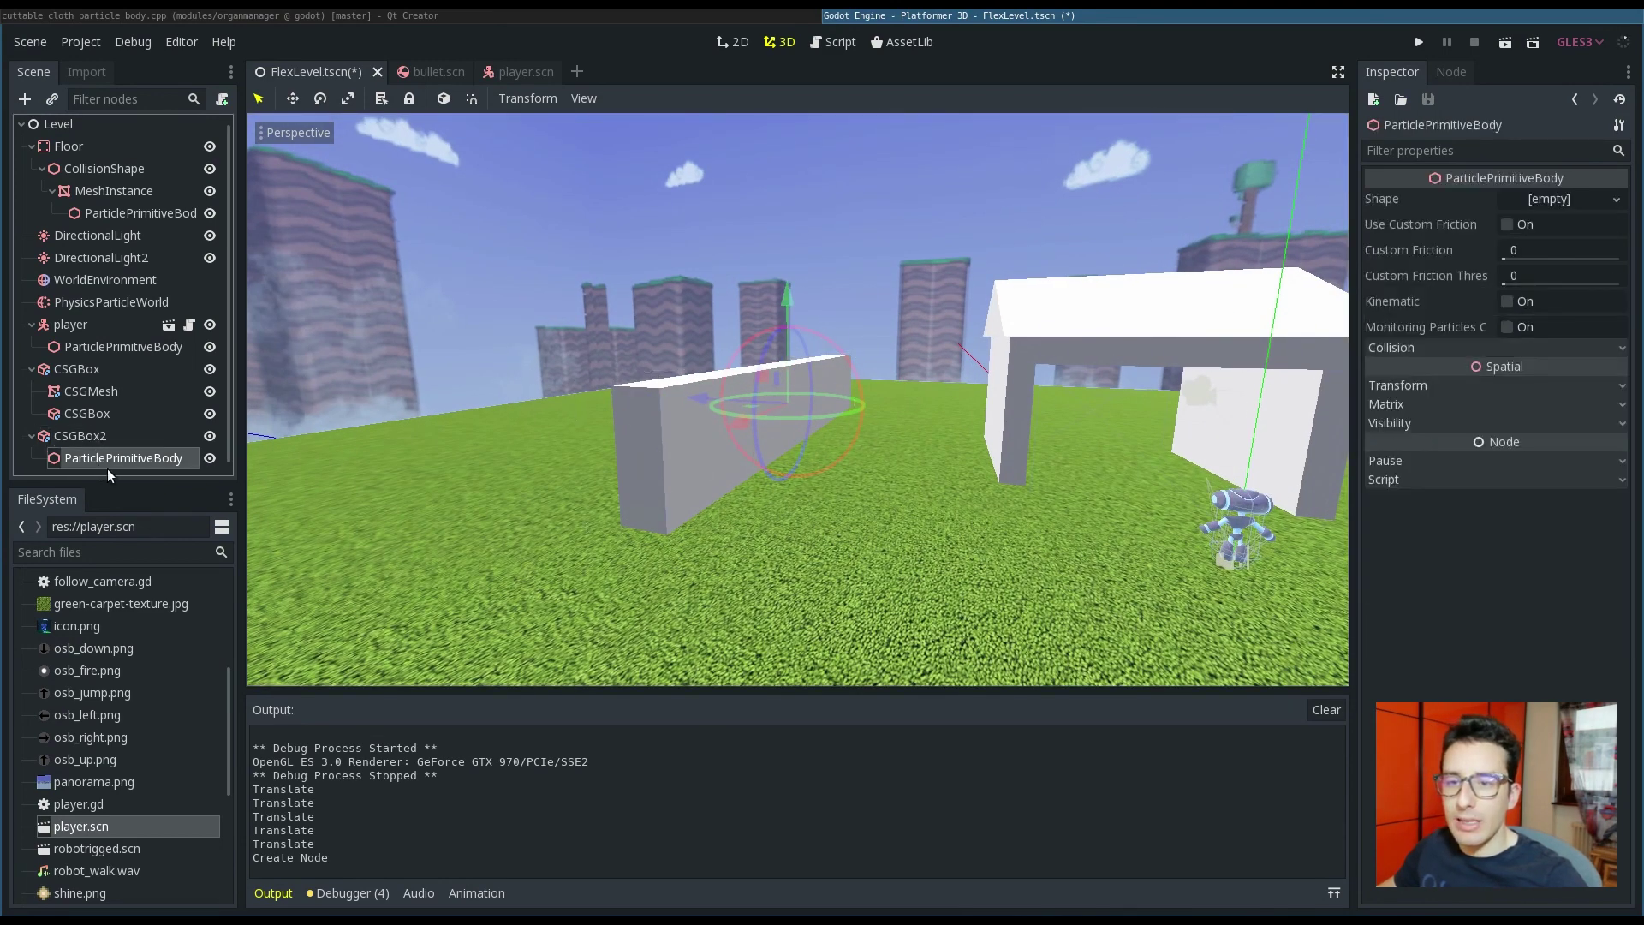
left_click(1569, 200)
left_click(1533, 225)
Step: Stretch the extents of the particle body's box shape to fit the wall
scroll(783, 384, "up", 4)
middle_click_drag(742, 438, 814, 445)
scroll(815, 446, "down", 5)
middle_click_drag(616, 437, 472, 389)
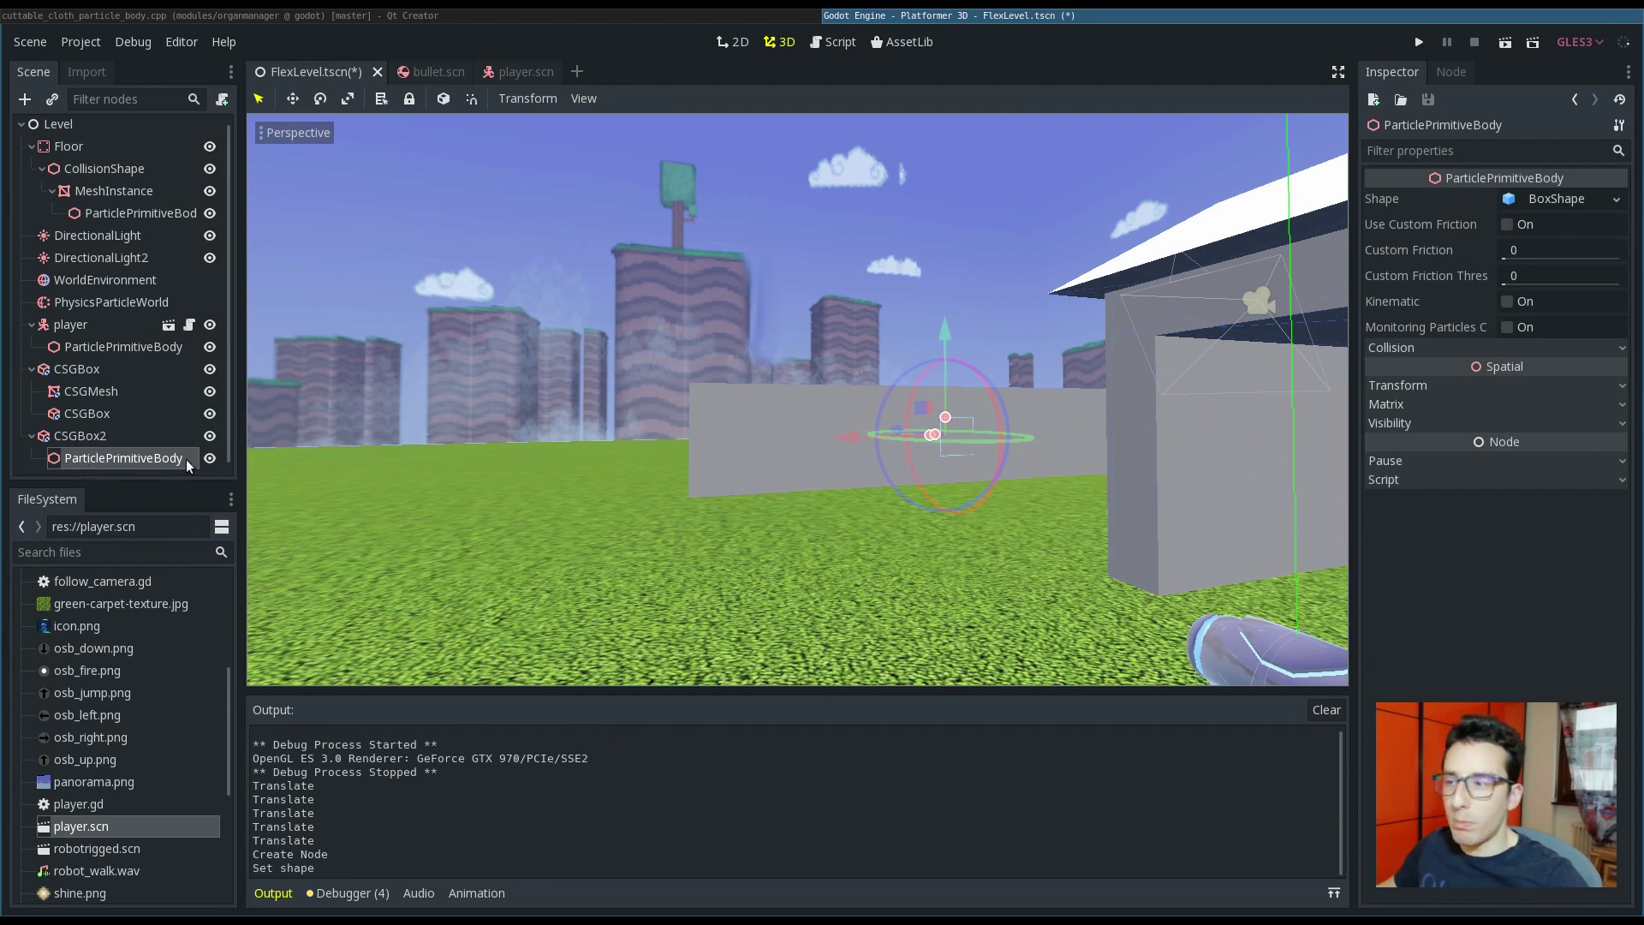
middle_click_drag(702, 447, 764, 442)
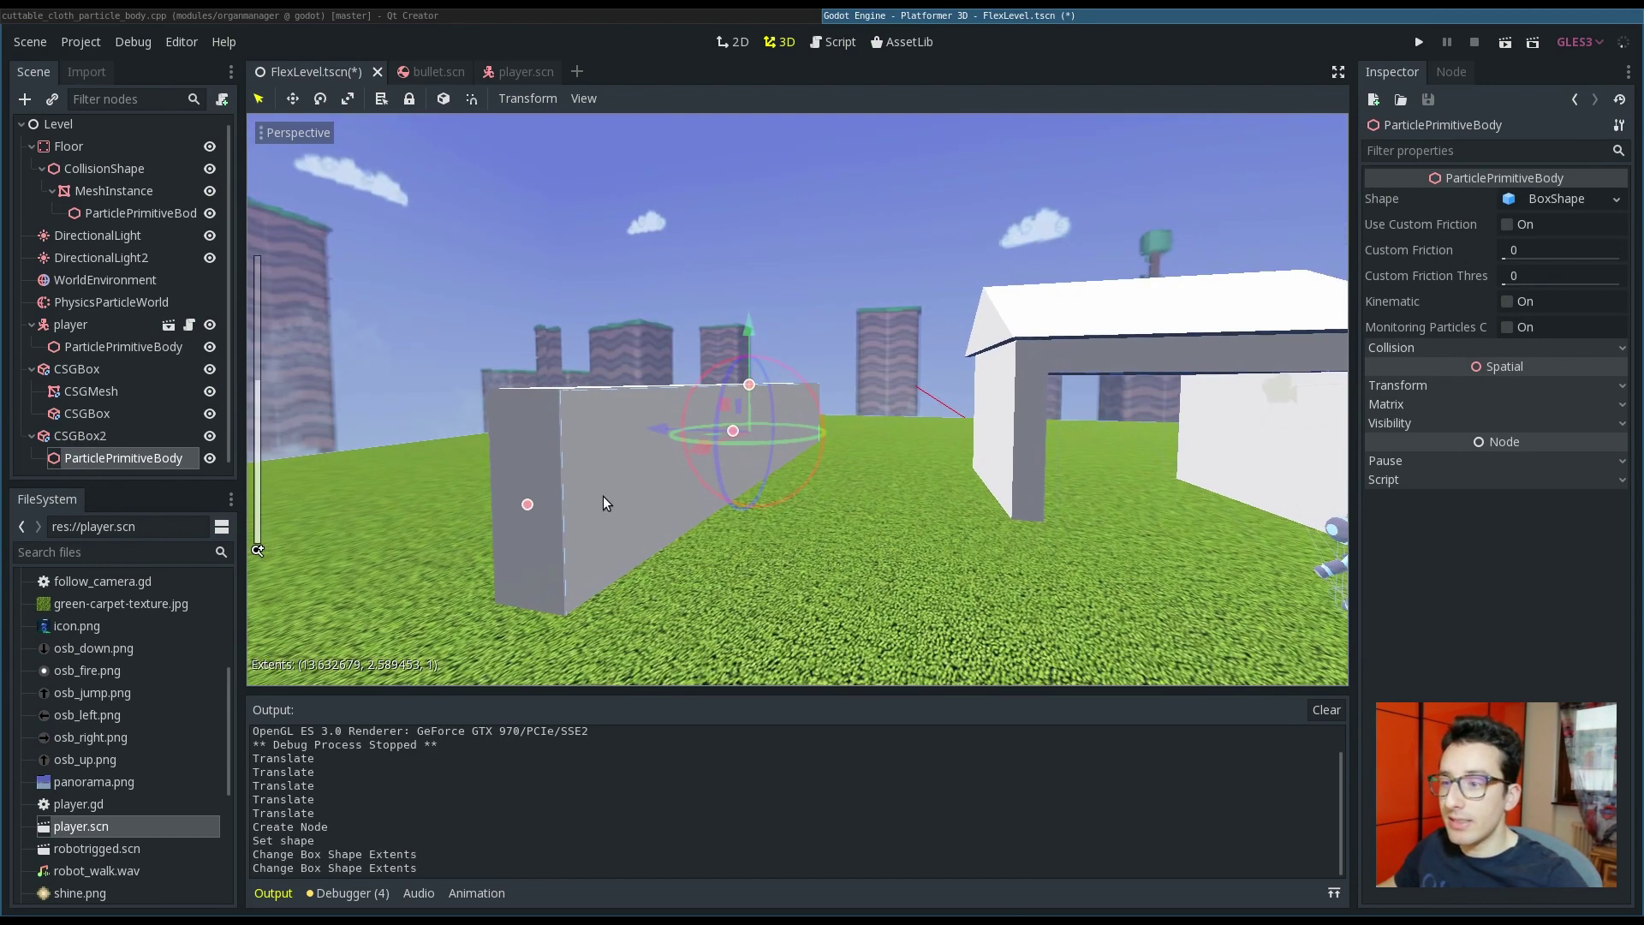
middle_click_drag(602, 503, 729, 467)
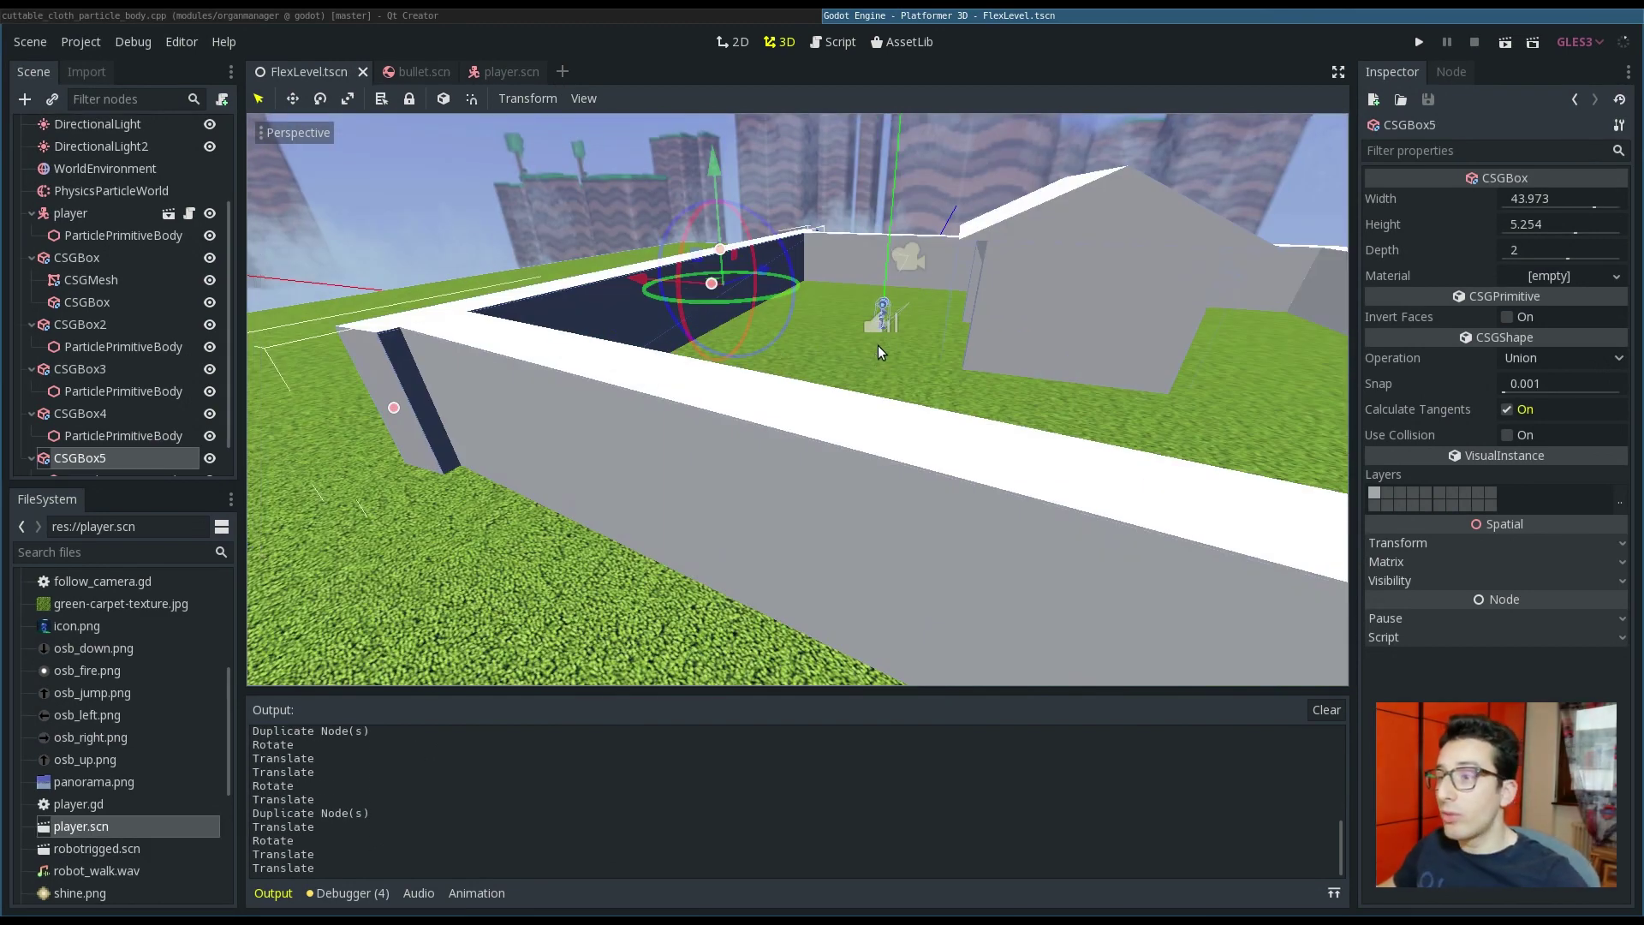
Step: Turn on Use Collision for the house's CSGBox
right_click_drag(963, 326, 727, 391)
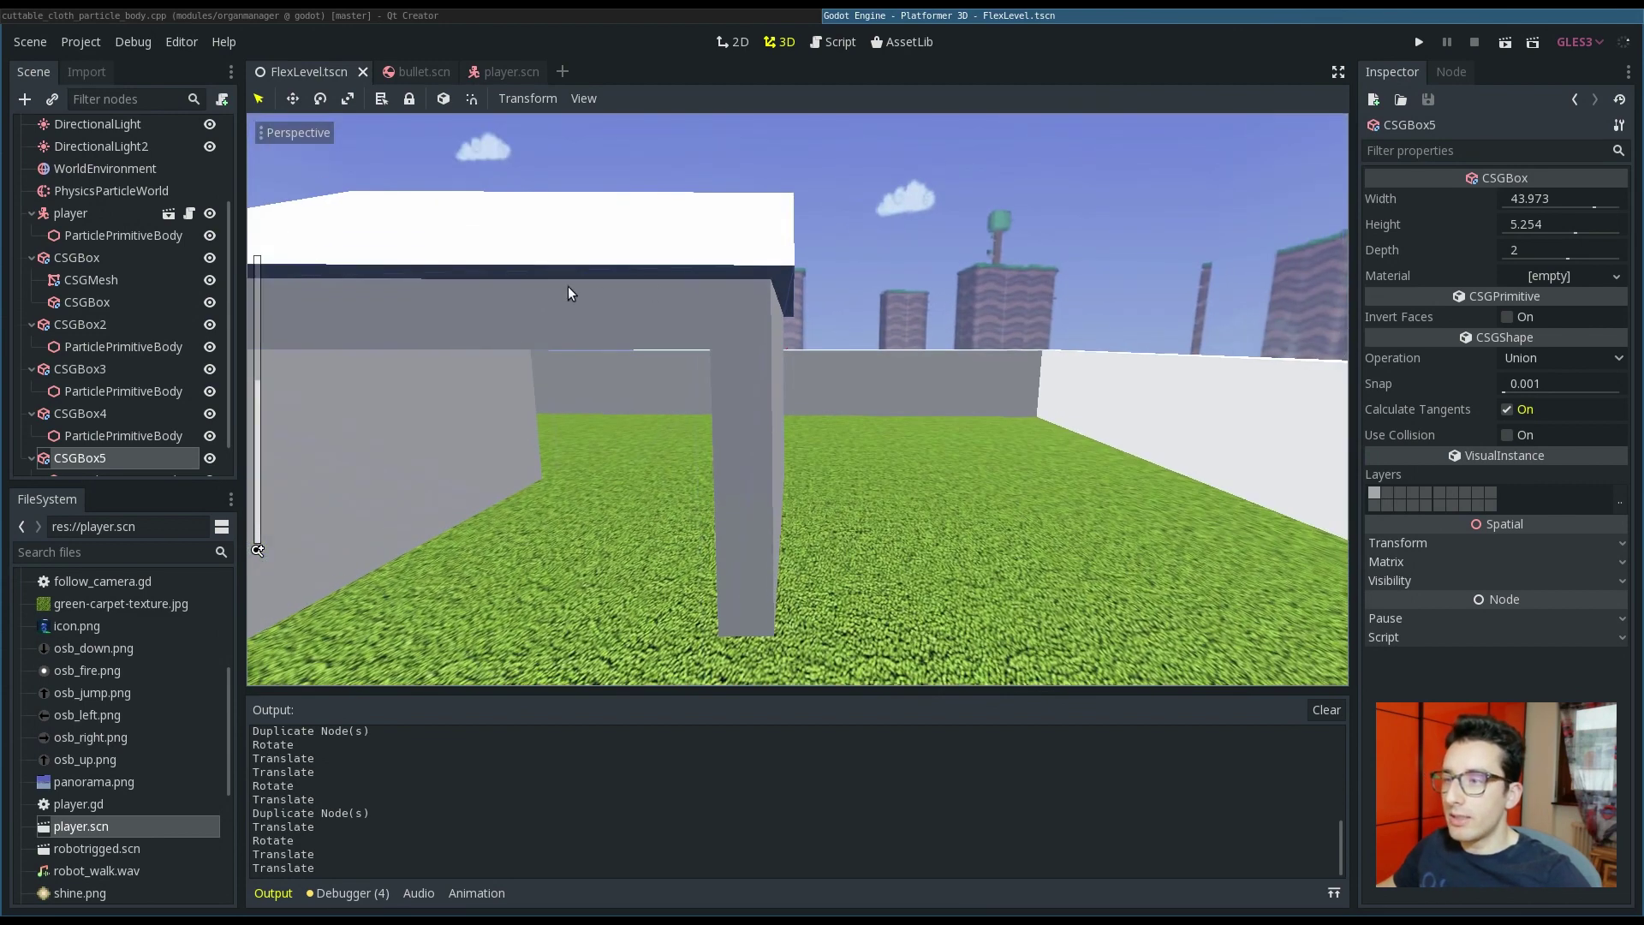
scroll(454, 316, "down", 10)
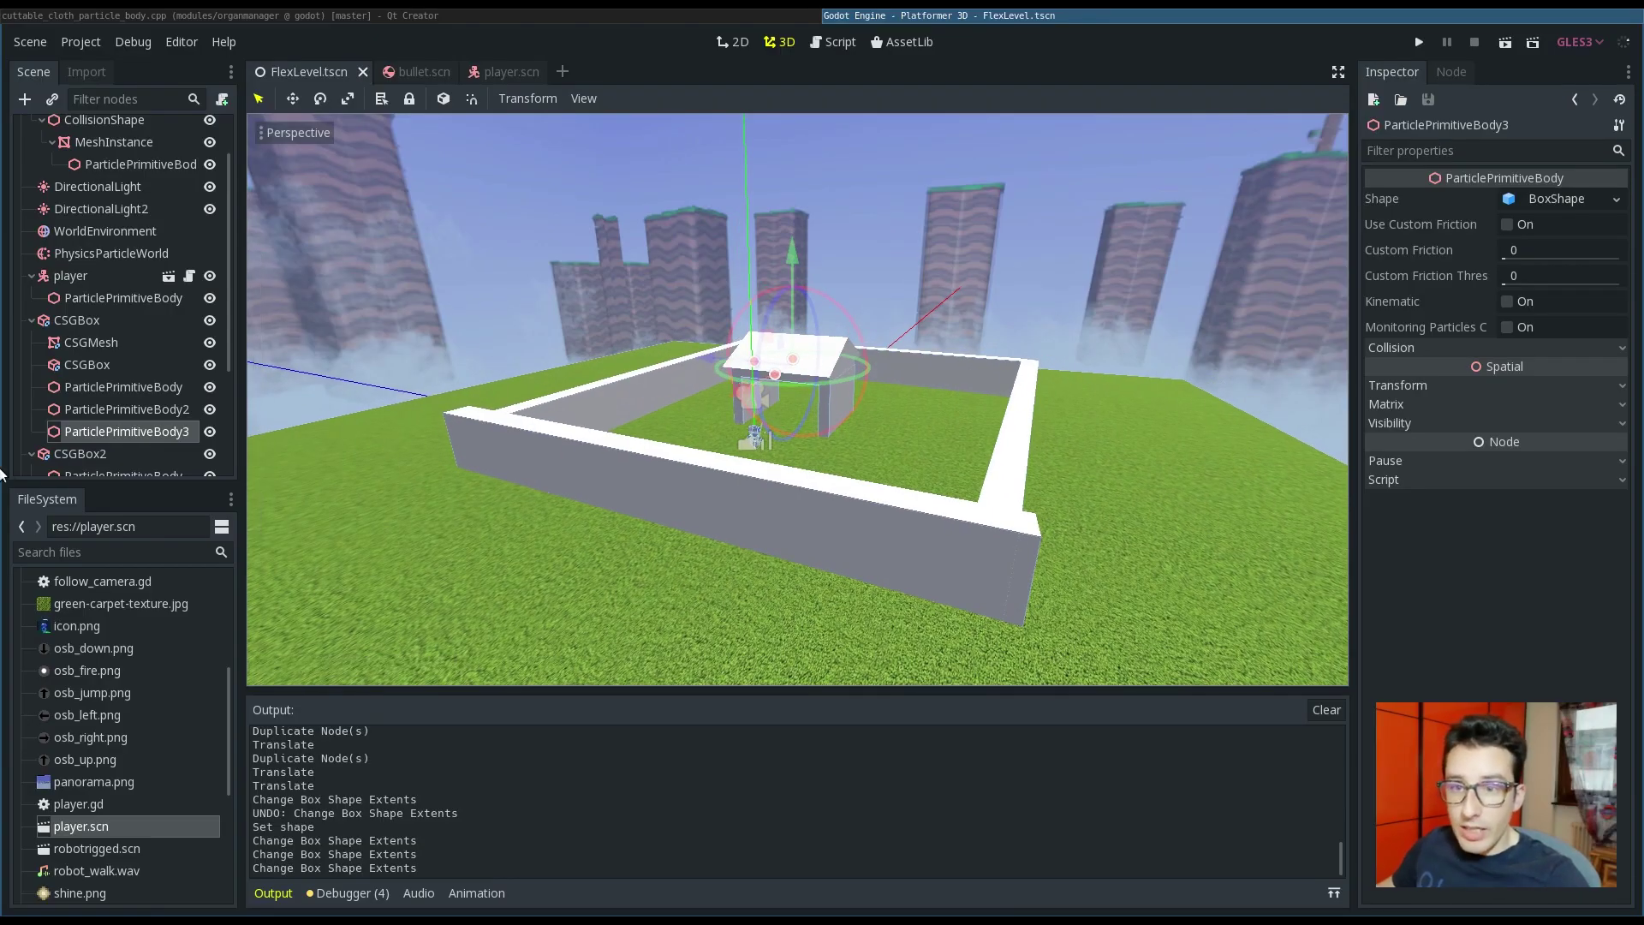
left_click(77, 321)
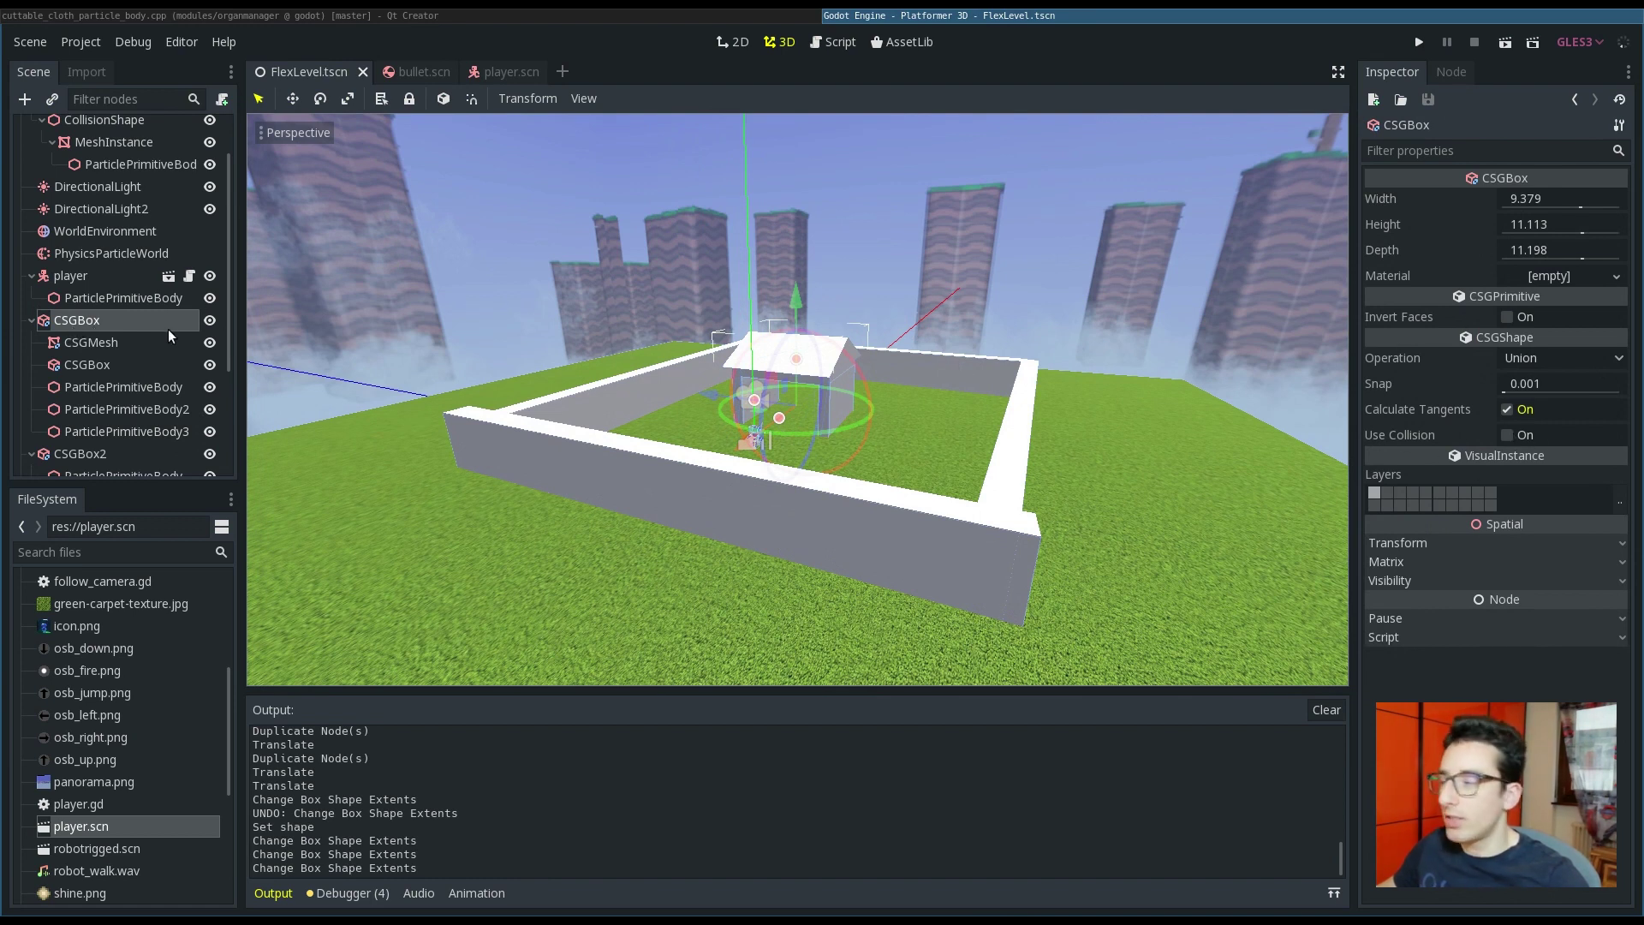
left_click(1505, 435)
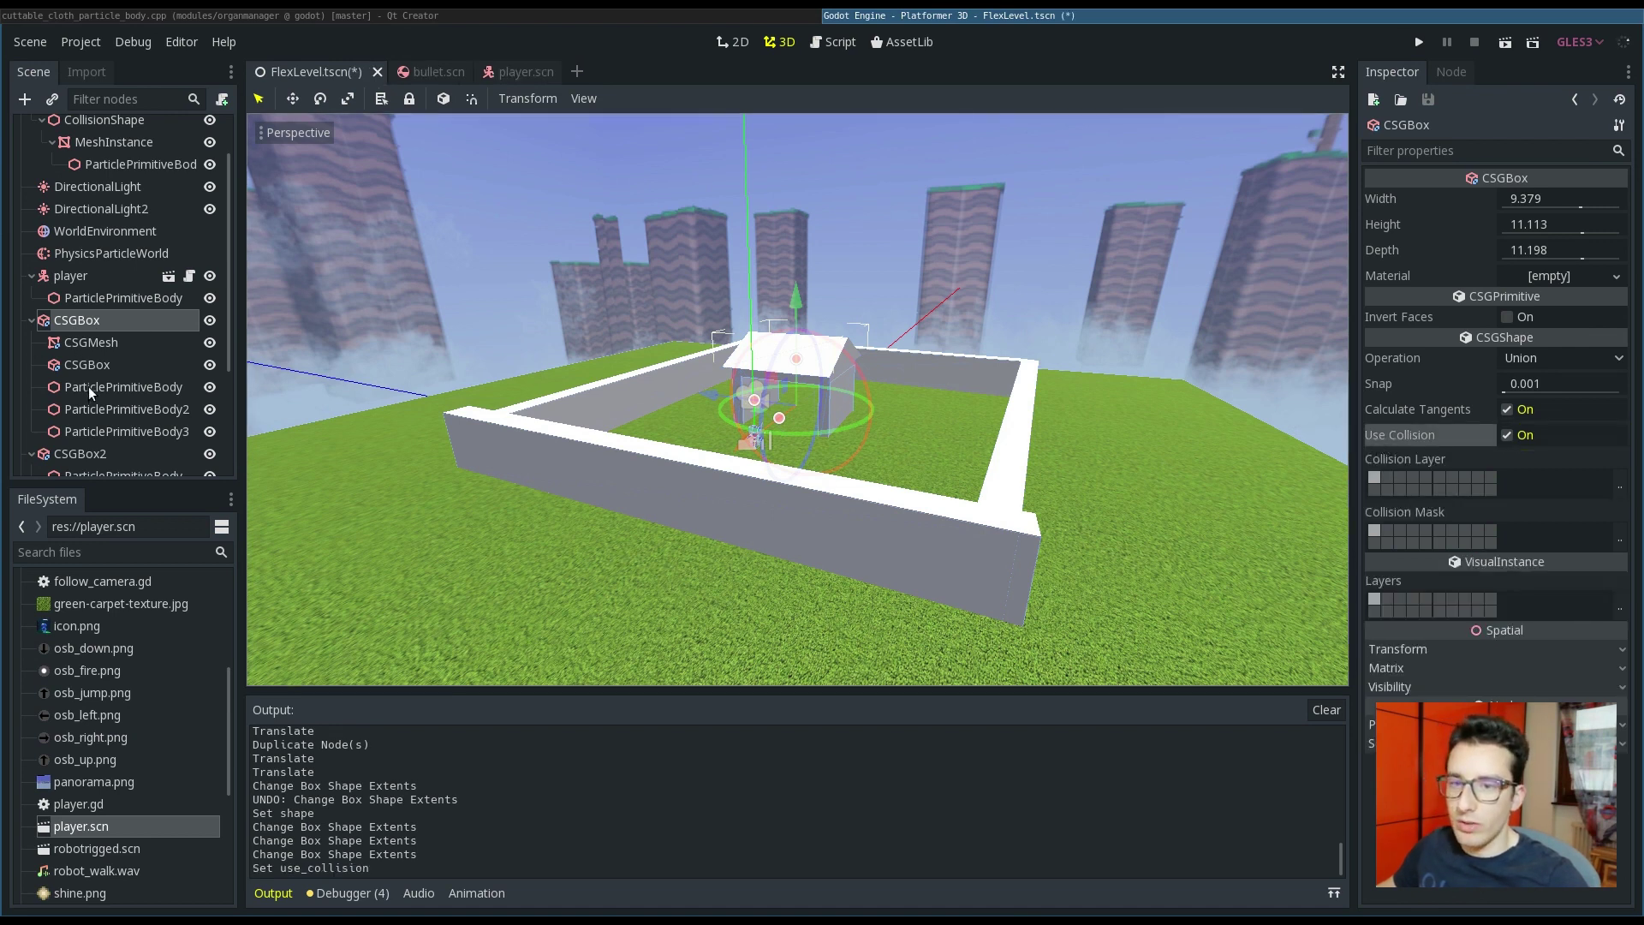
Step: Run the project and walk the robot up to the enclosing wall to test its collision
key("F5")
key("w")
key("d")
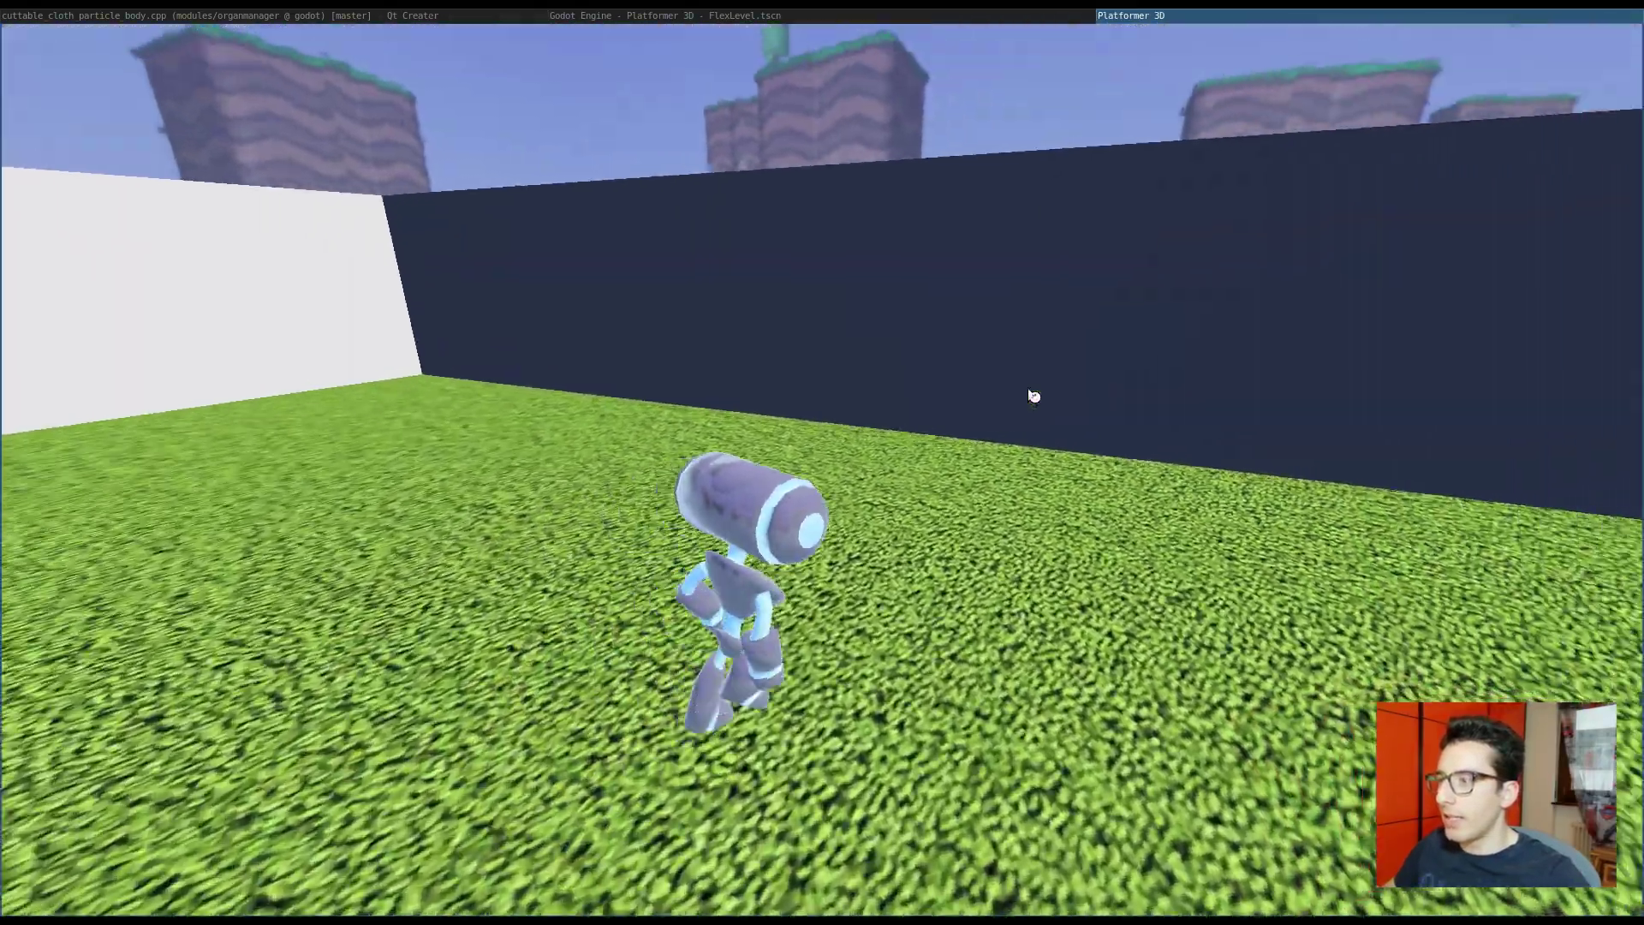
key("w")
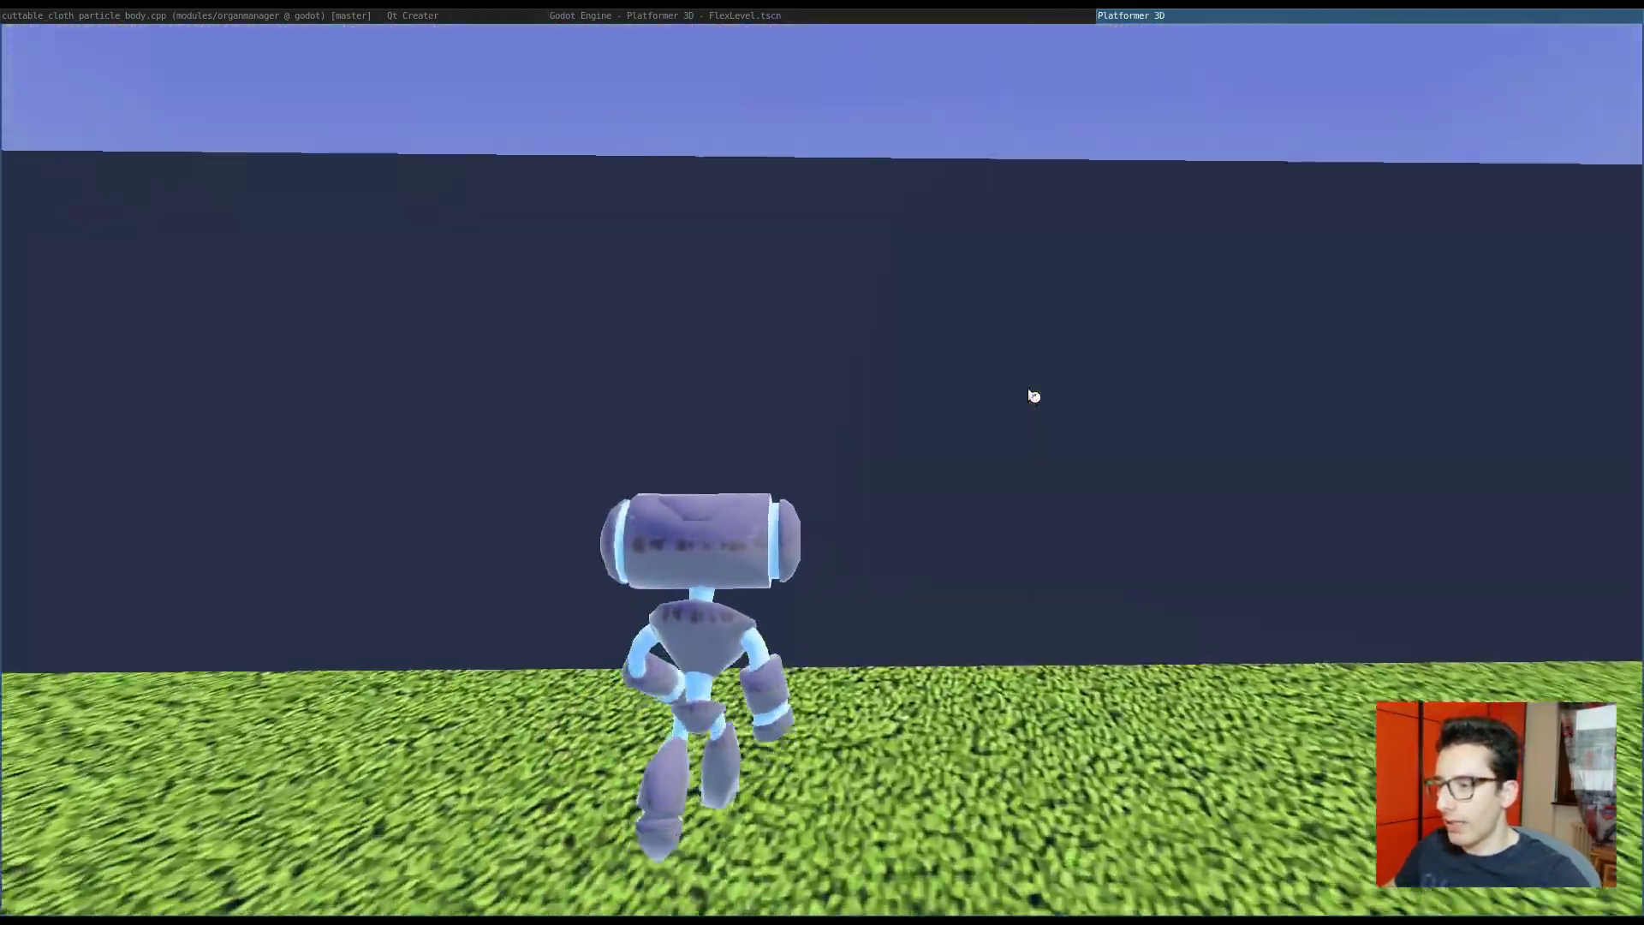
key("Left")
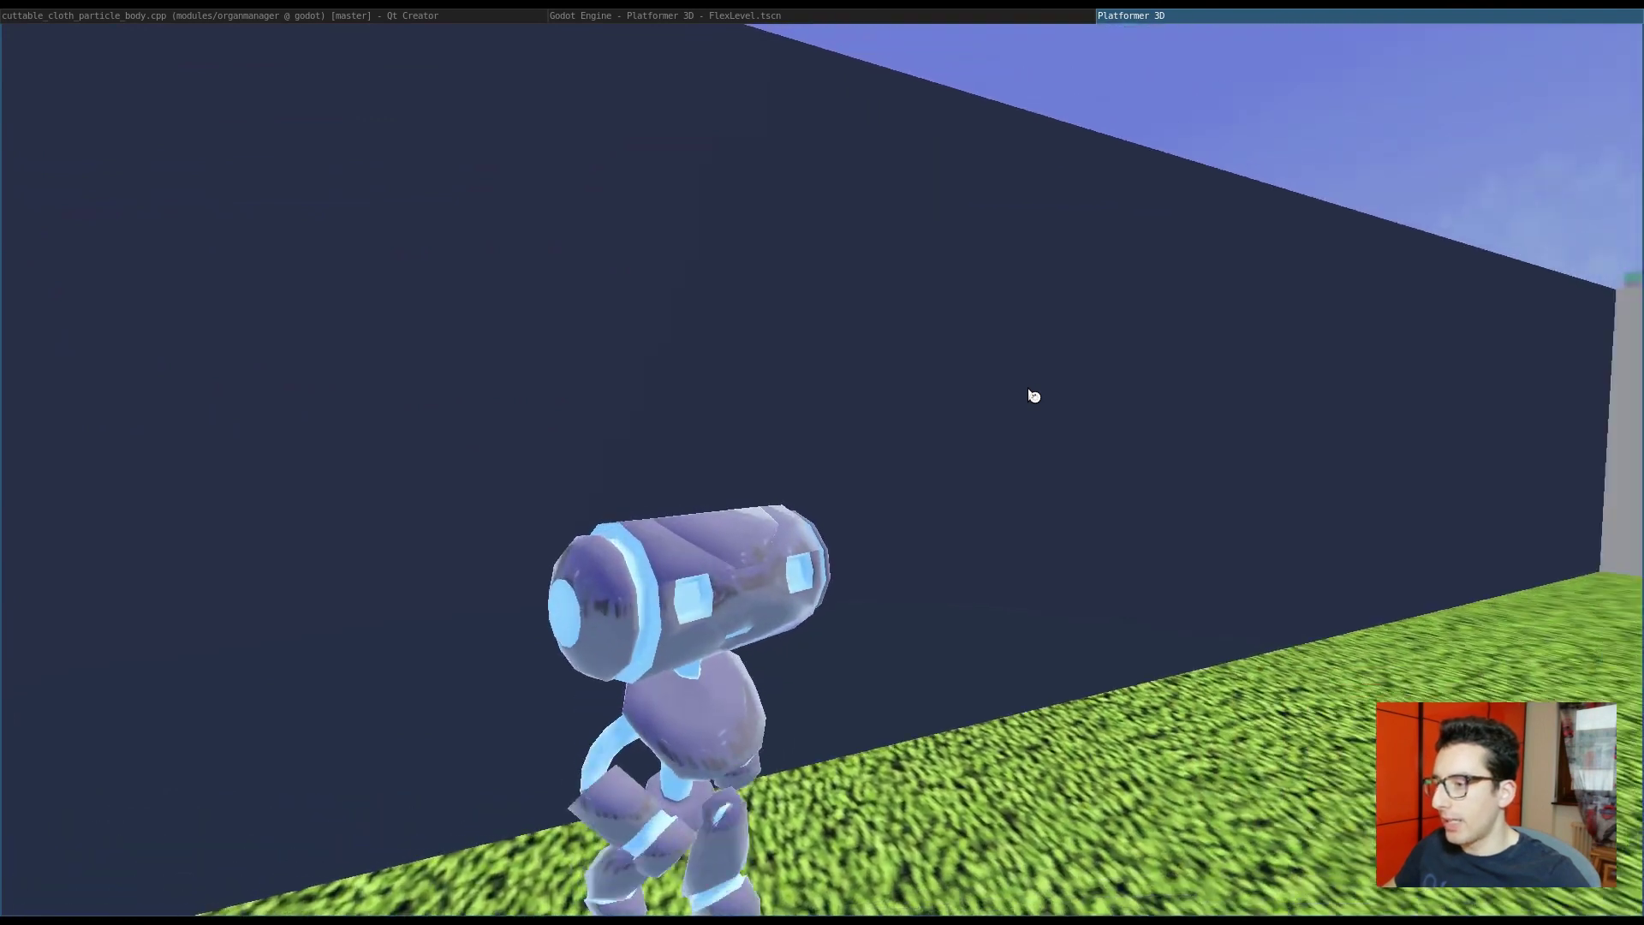
Step: Turn the robot along the wall and fire repeated bullets across the enclosure to test shooting
key("Right")
key("f")
key("f")
key("f")
key("f")
key("f")
key("f")
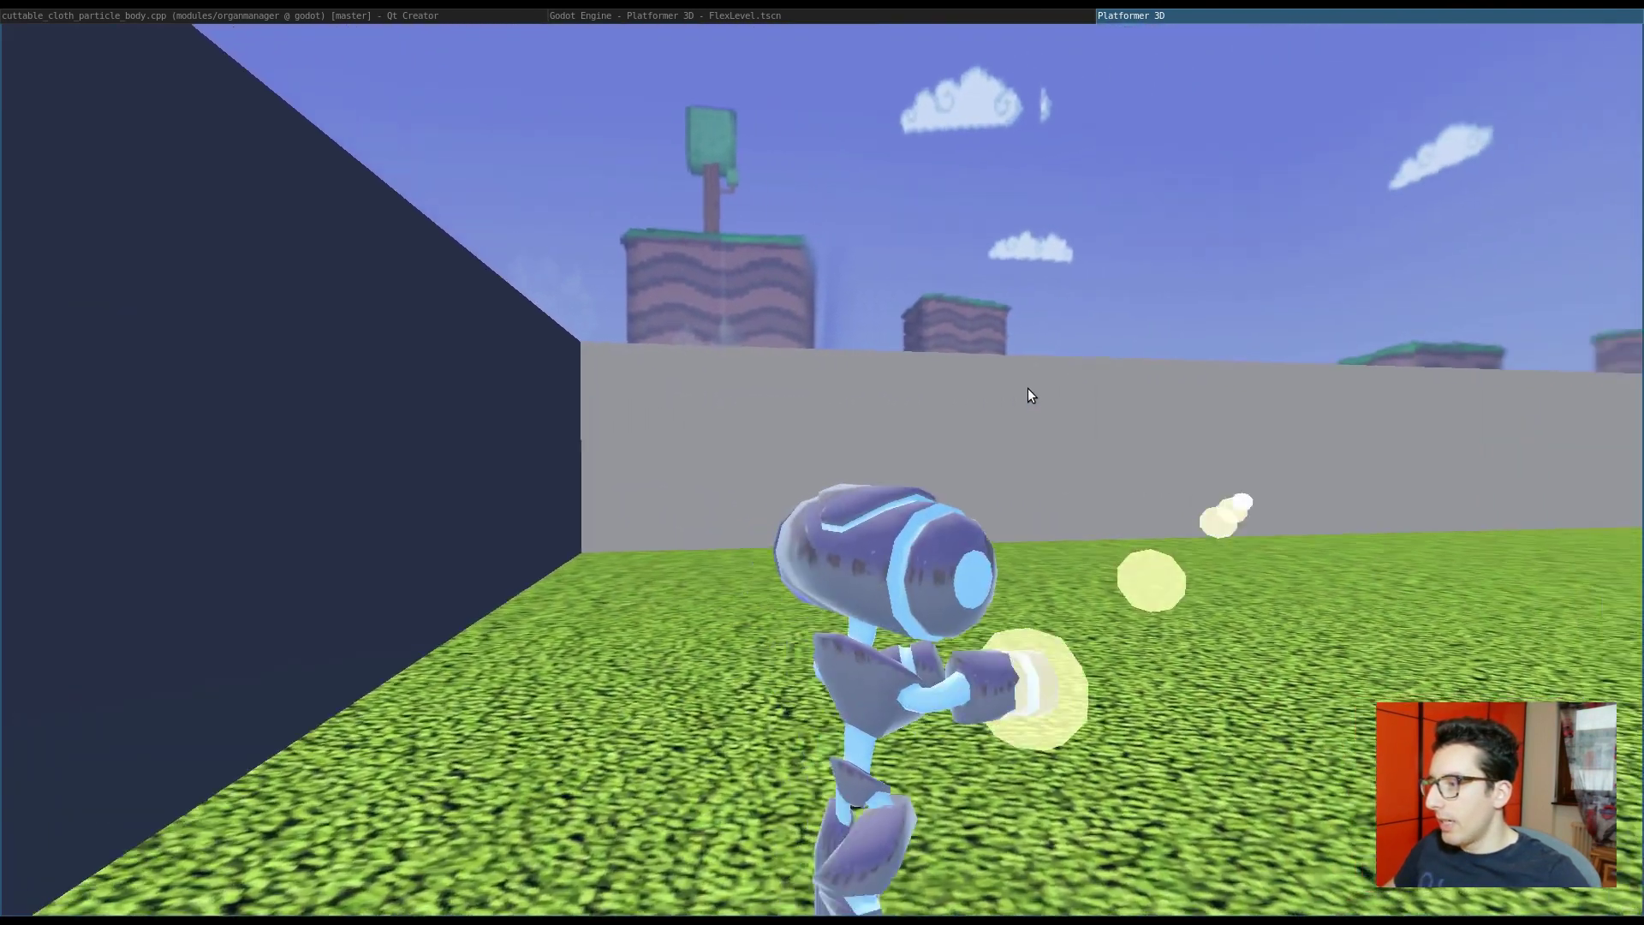
key("Right")
key("f")
key("f")
key("f")
key("w")
key("Right")
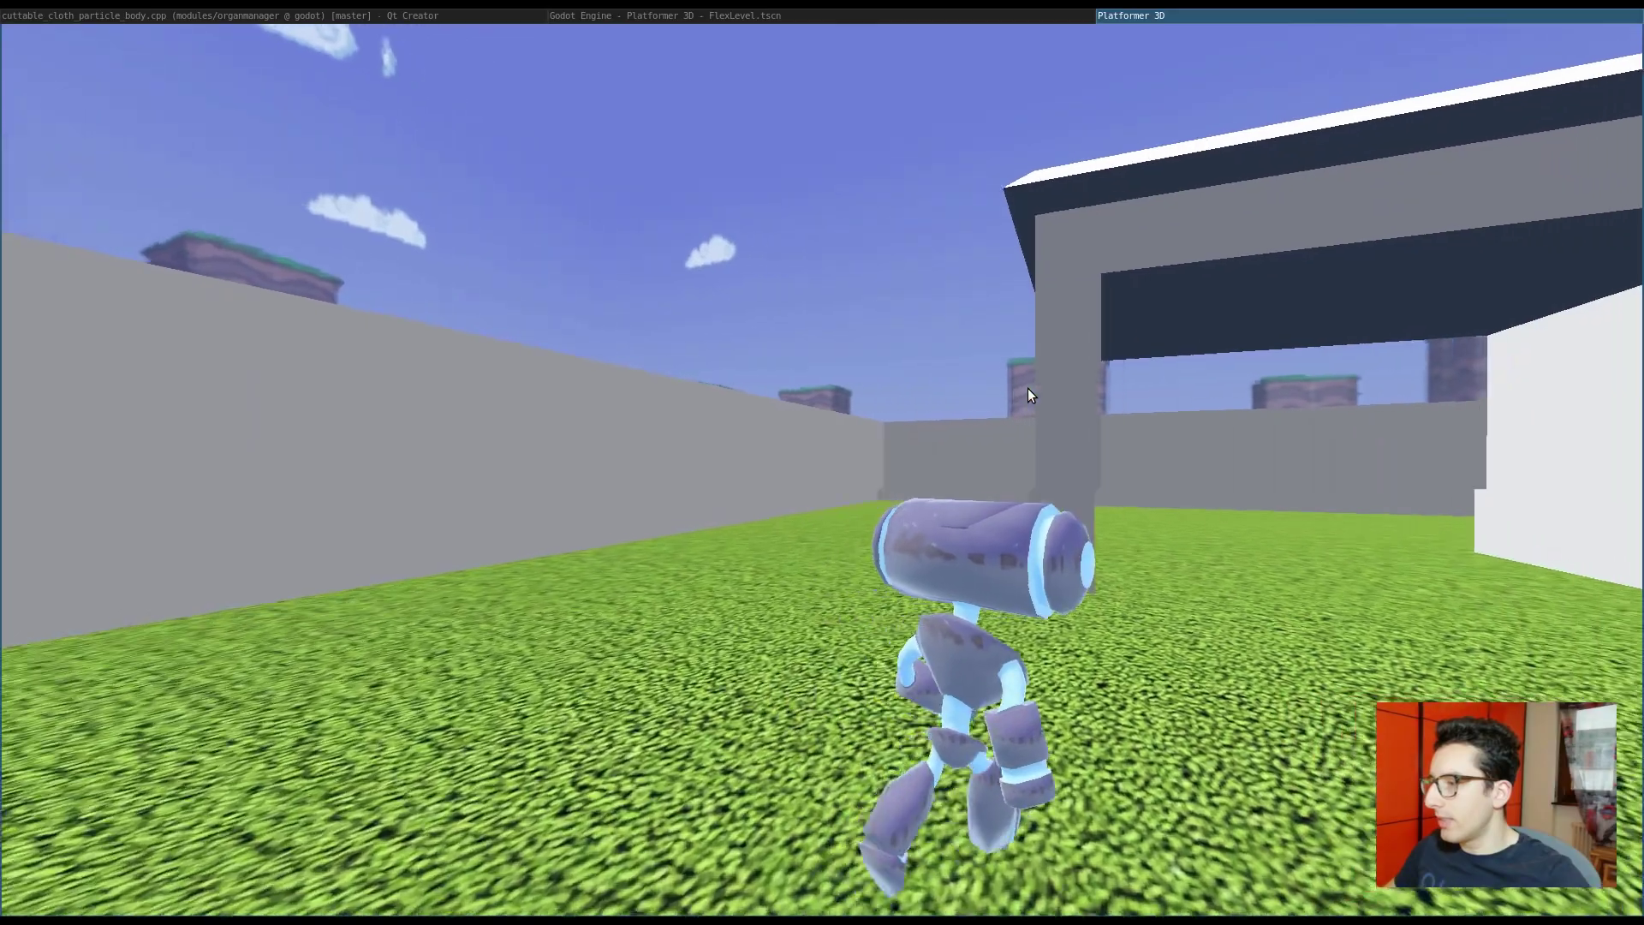
Step: Walk the robot toward the house, fire bullets near it and at the far wall, and close the game
key("Up")
key("Right")
key("Up")
key("f")
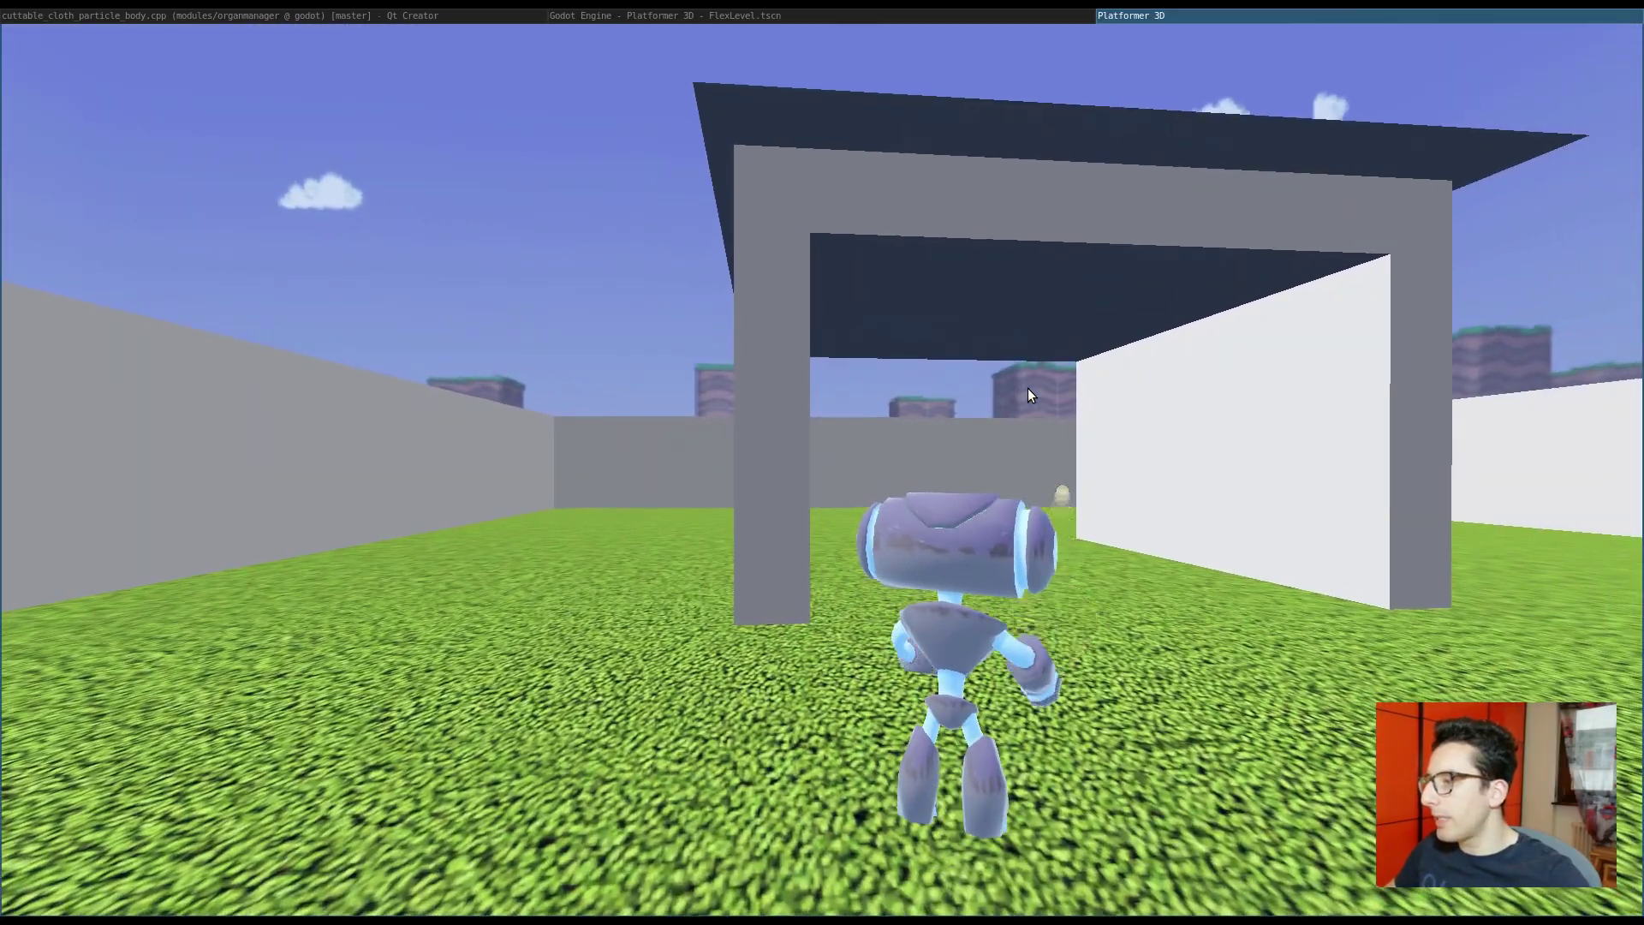
key("Right")
key("f")
key("f")
key("f")
key("f")
key("f")
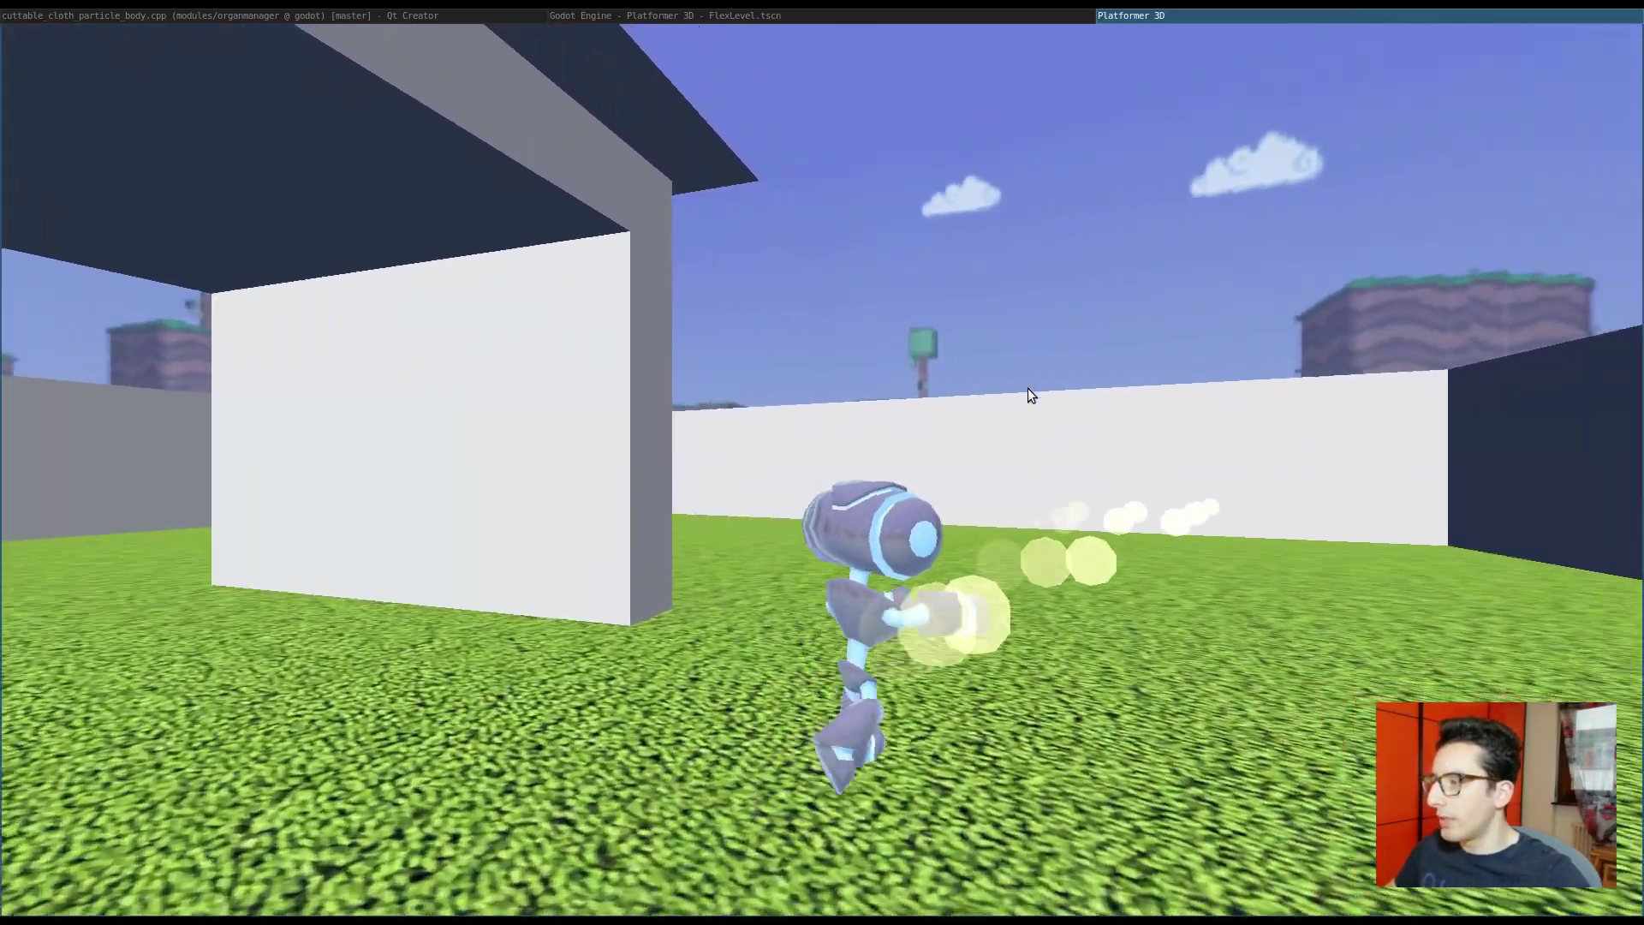
key("Right")
key("Left")
key("super+shift+q")
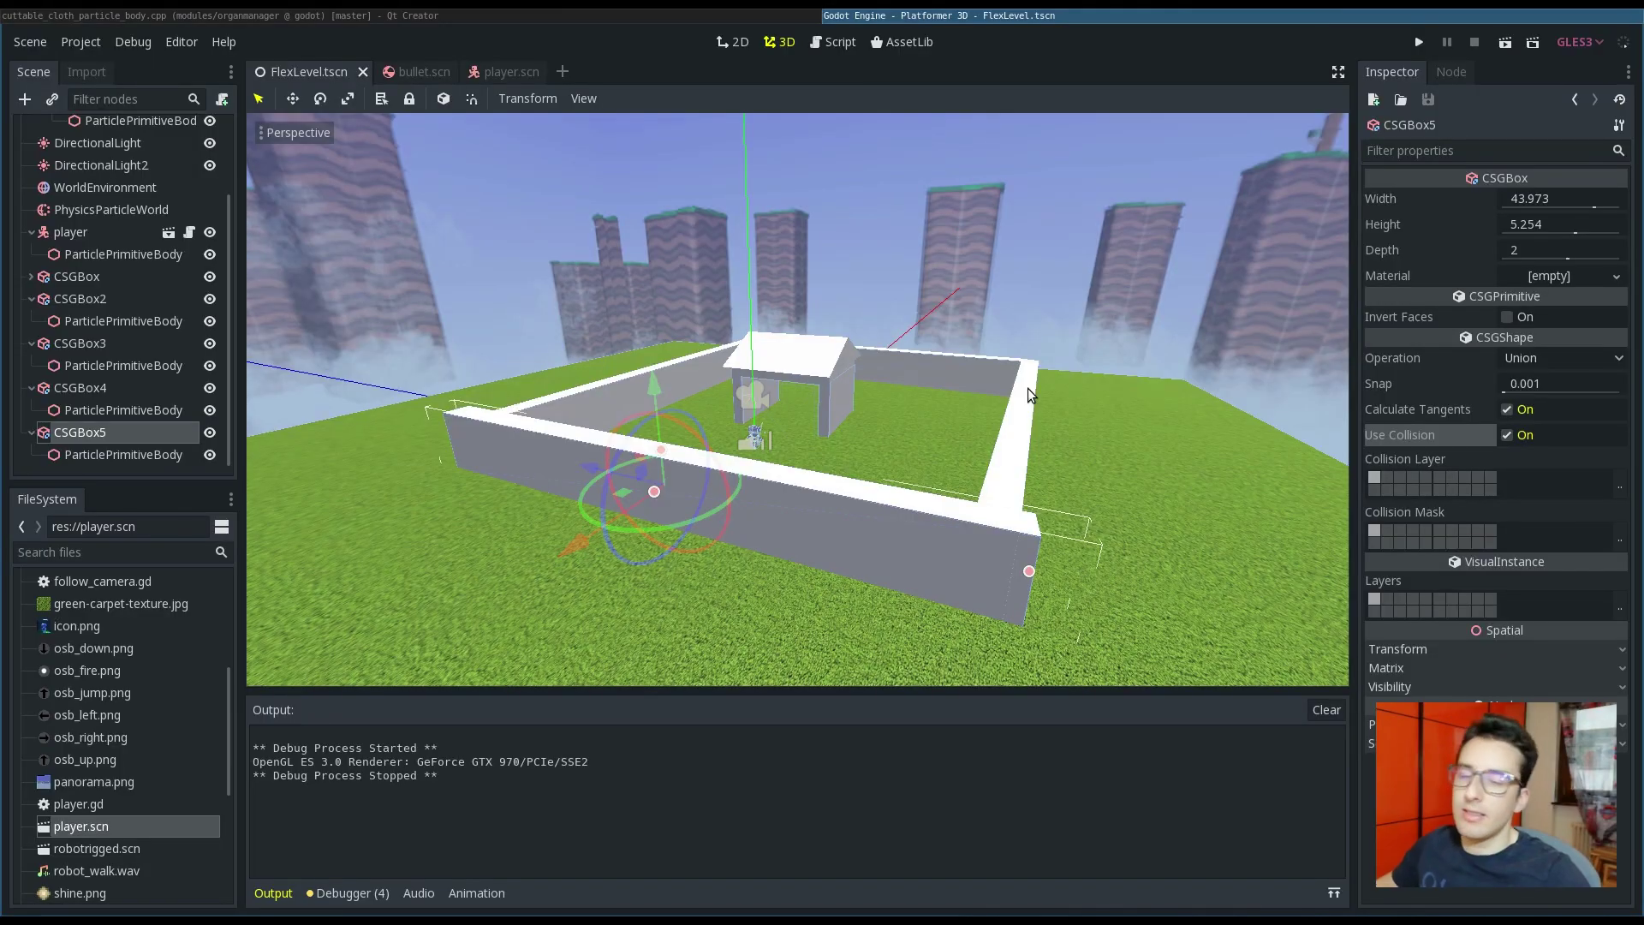
Step: Open the script attached to the player node
scroll(134, 345, "up", 3)
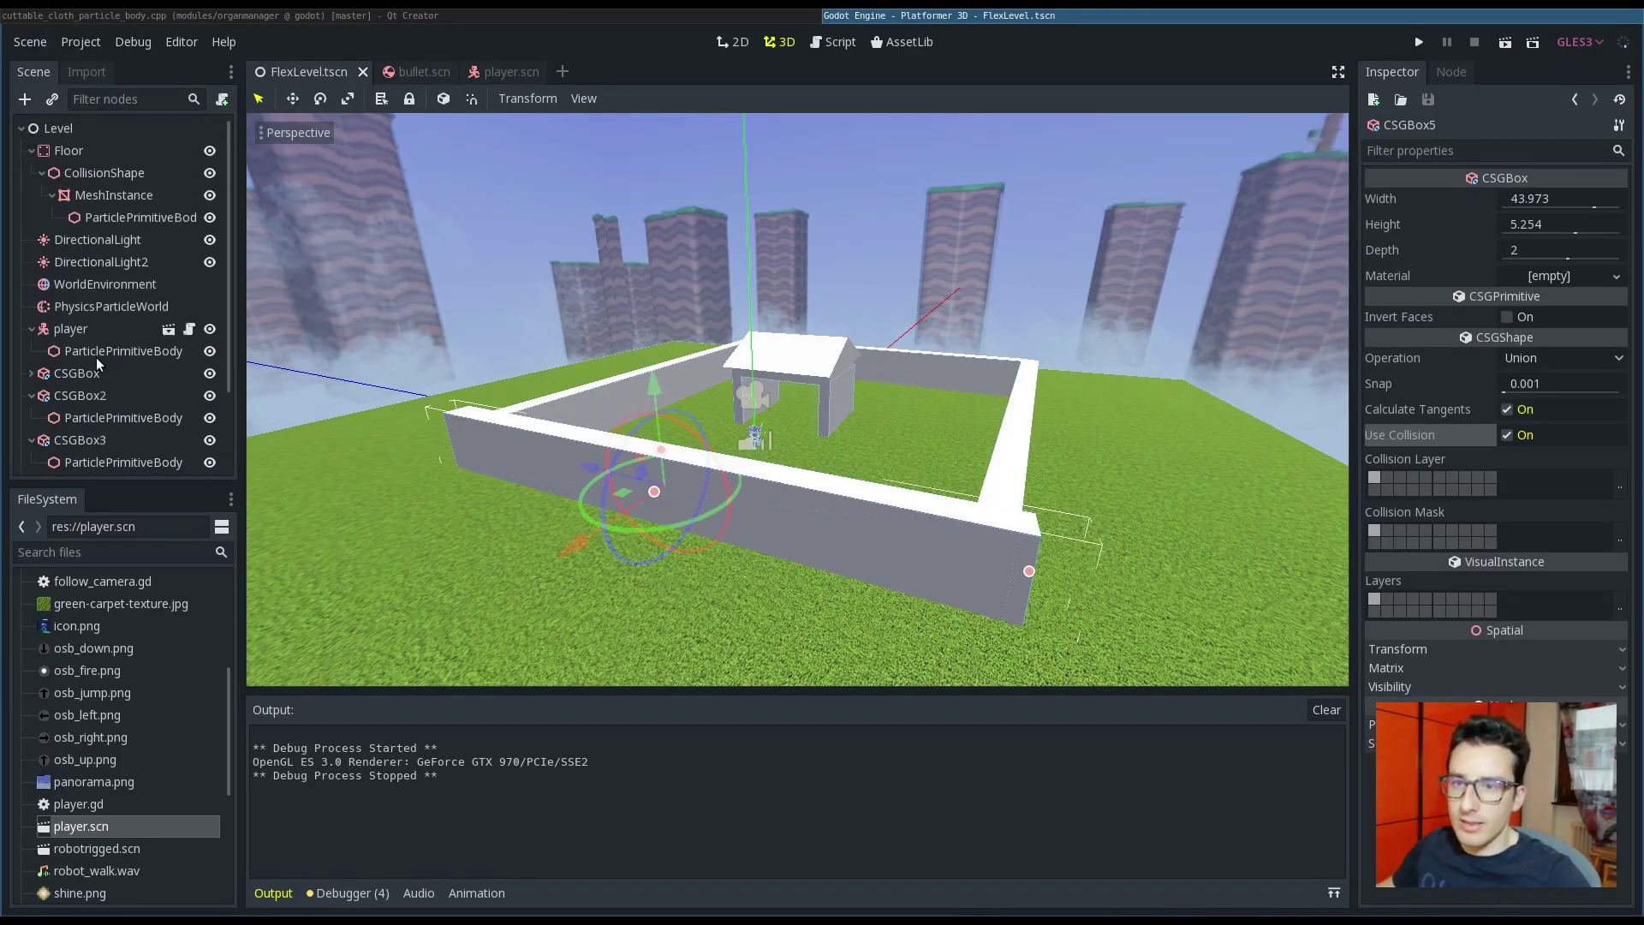
left_click(190, 330)
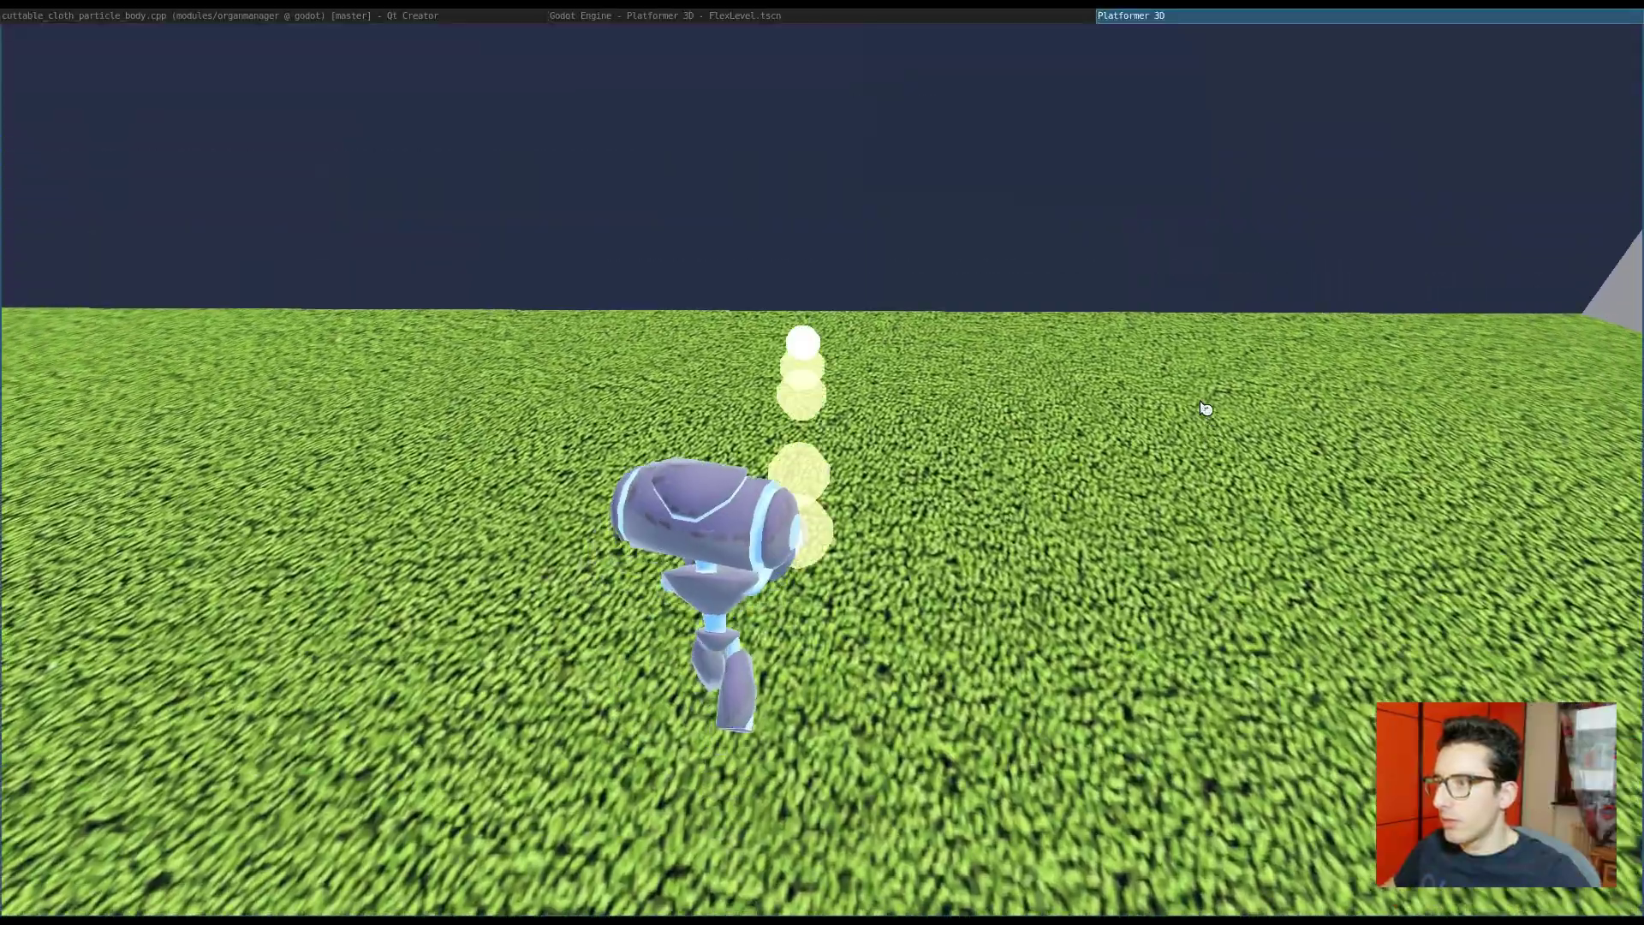
Step: Play-test bullet speed by firing repeatedly while moving the robot between the wall and the house, and stop the game
key("Right")
key("Return")
key("Return")
key("Return")
key("Return")
key("Return")
key("Return")
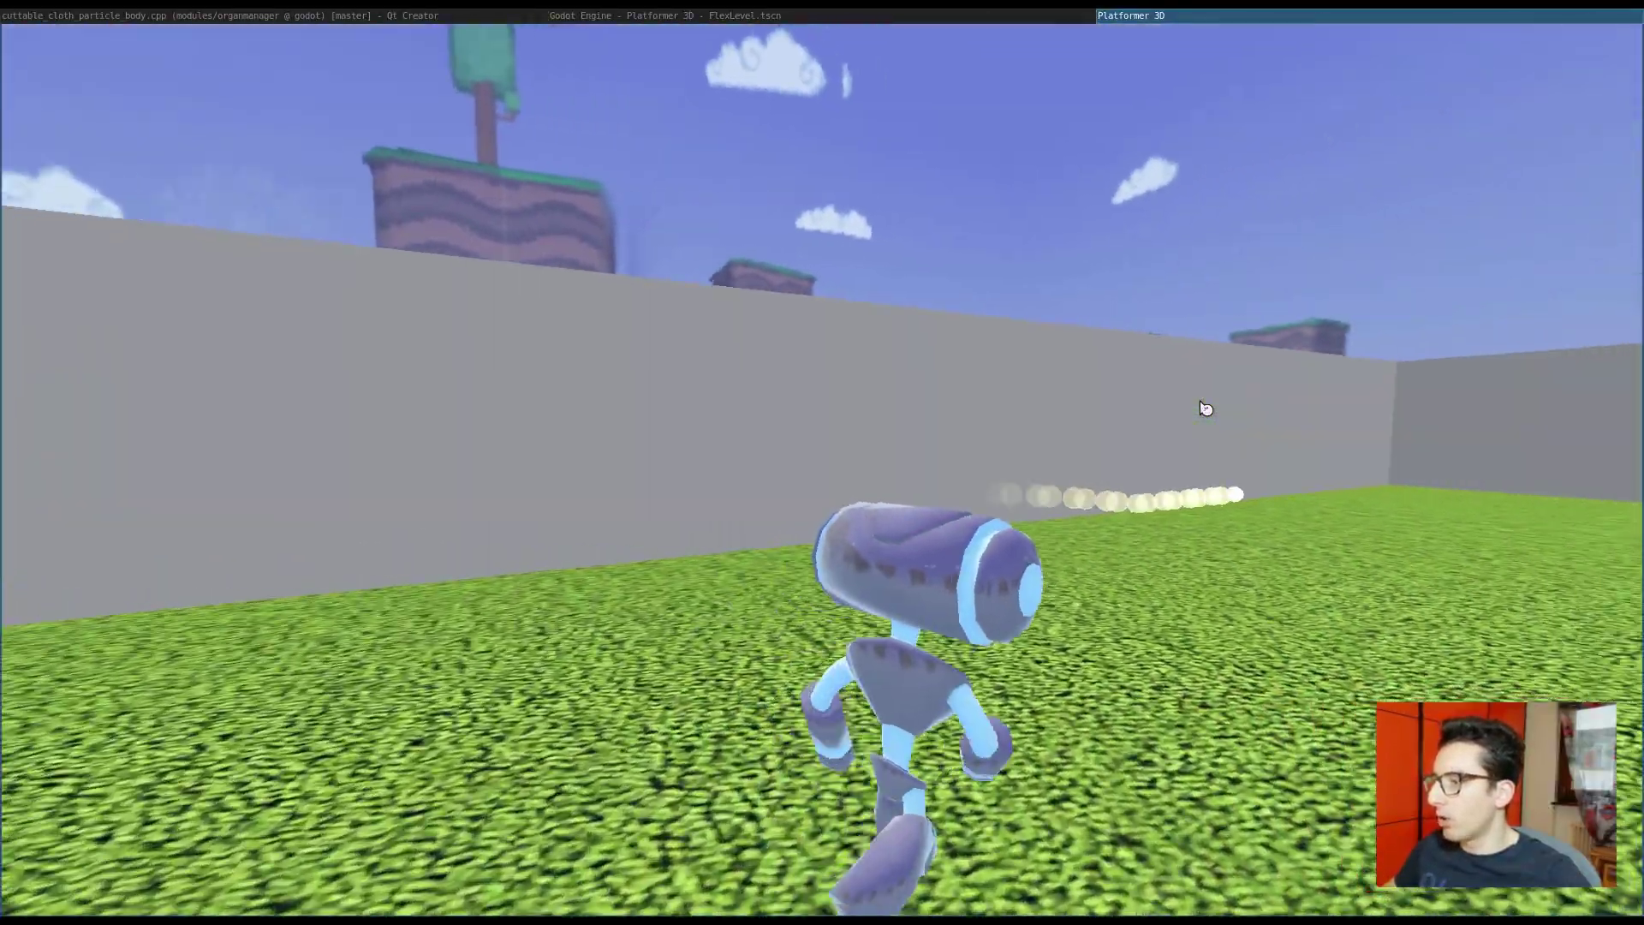
key("Return")
key("Up")
key("Right")
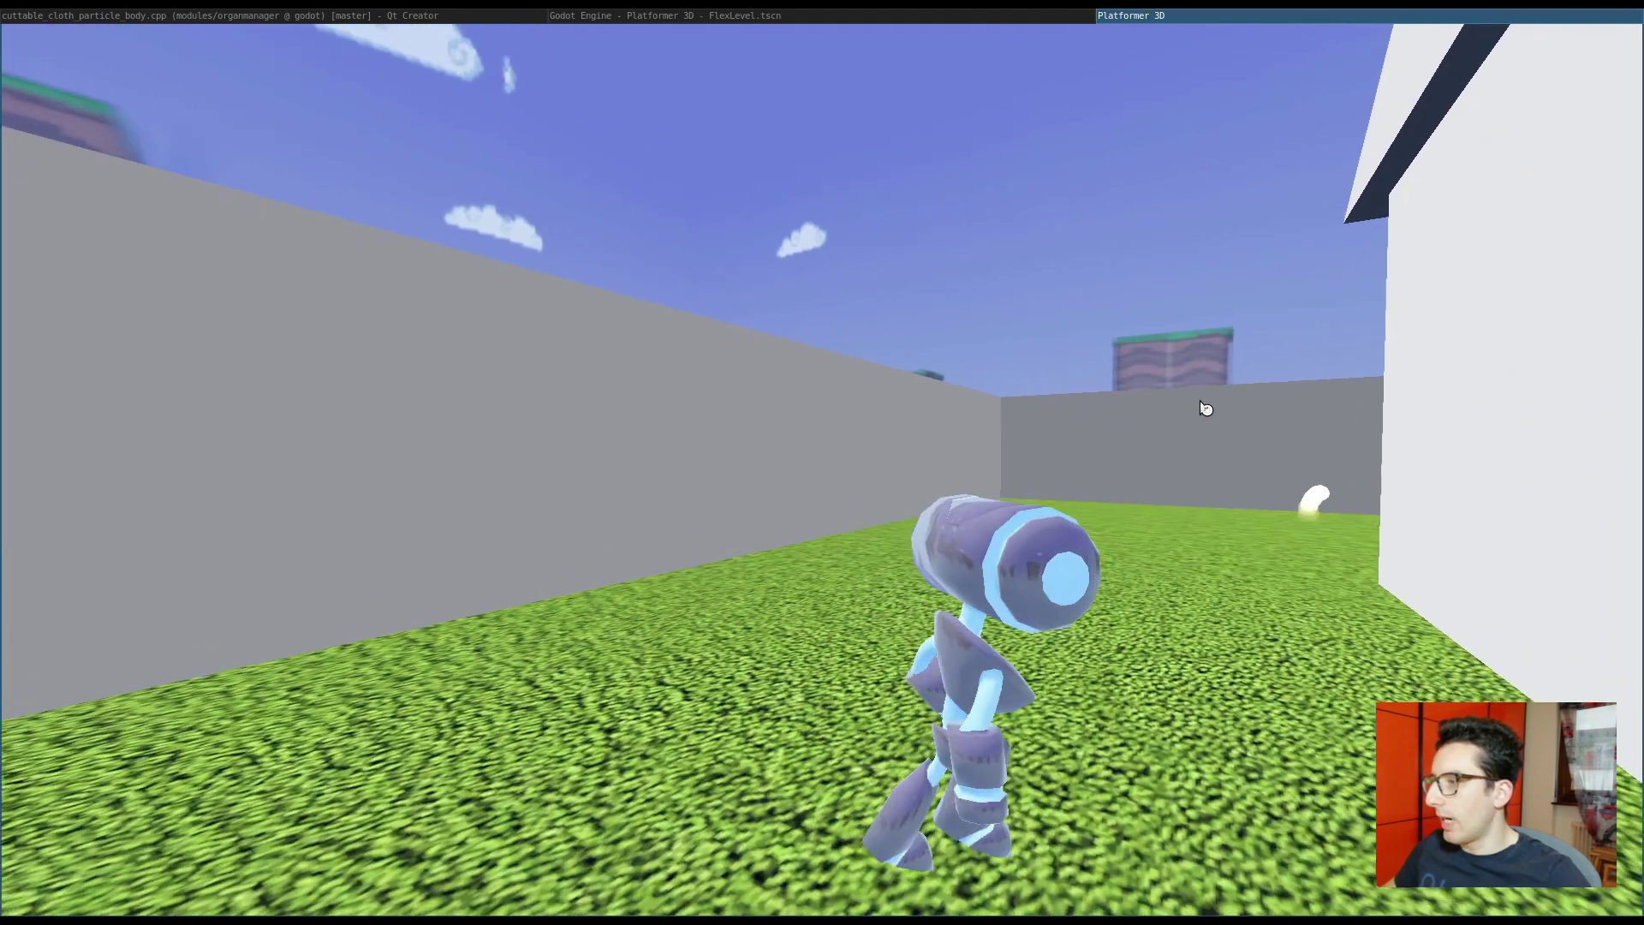
key("Up")
key("Return")
key("F8")
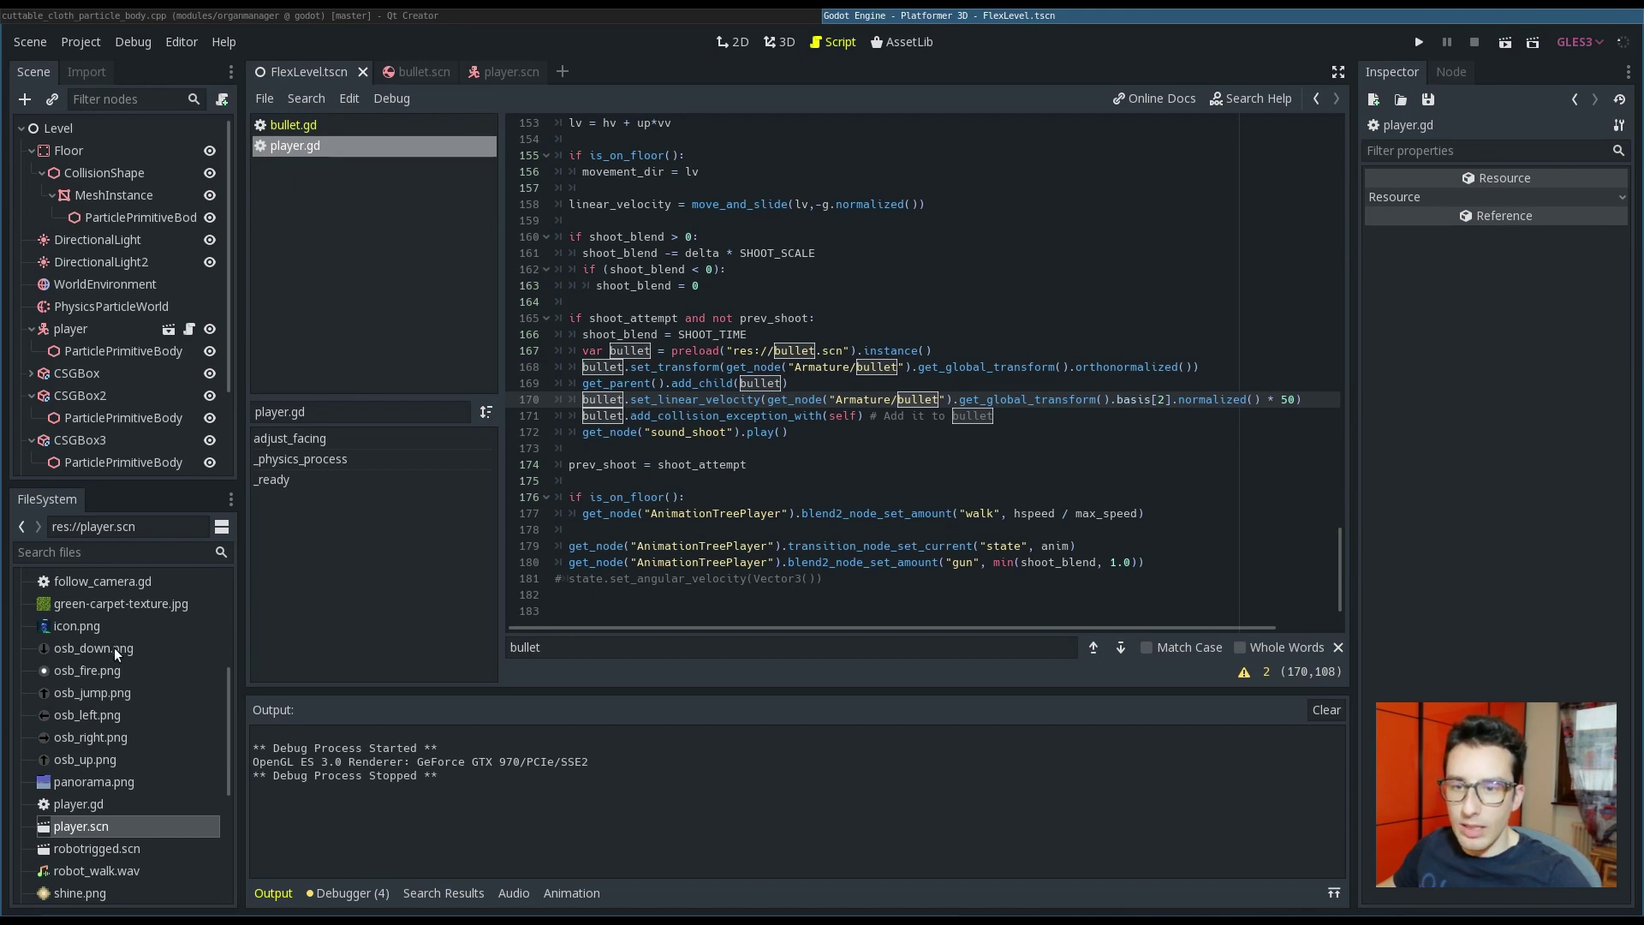
Step: Open bullet.scn, set the bullet's Gravity Scale to 0 and save the scene
scroll(116, 654, "up", 5)
double_click(92, 649)
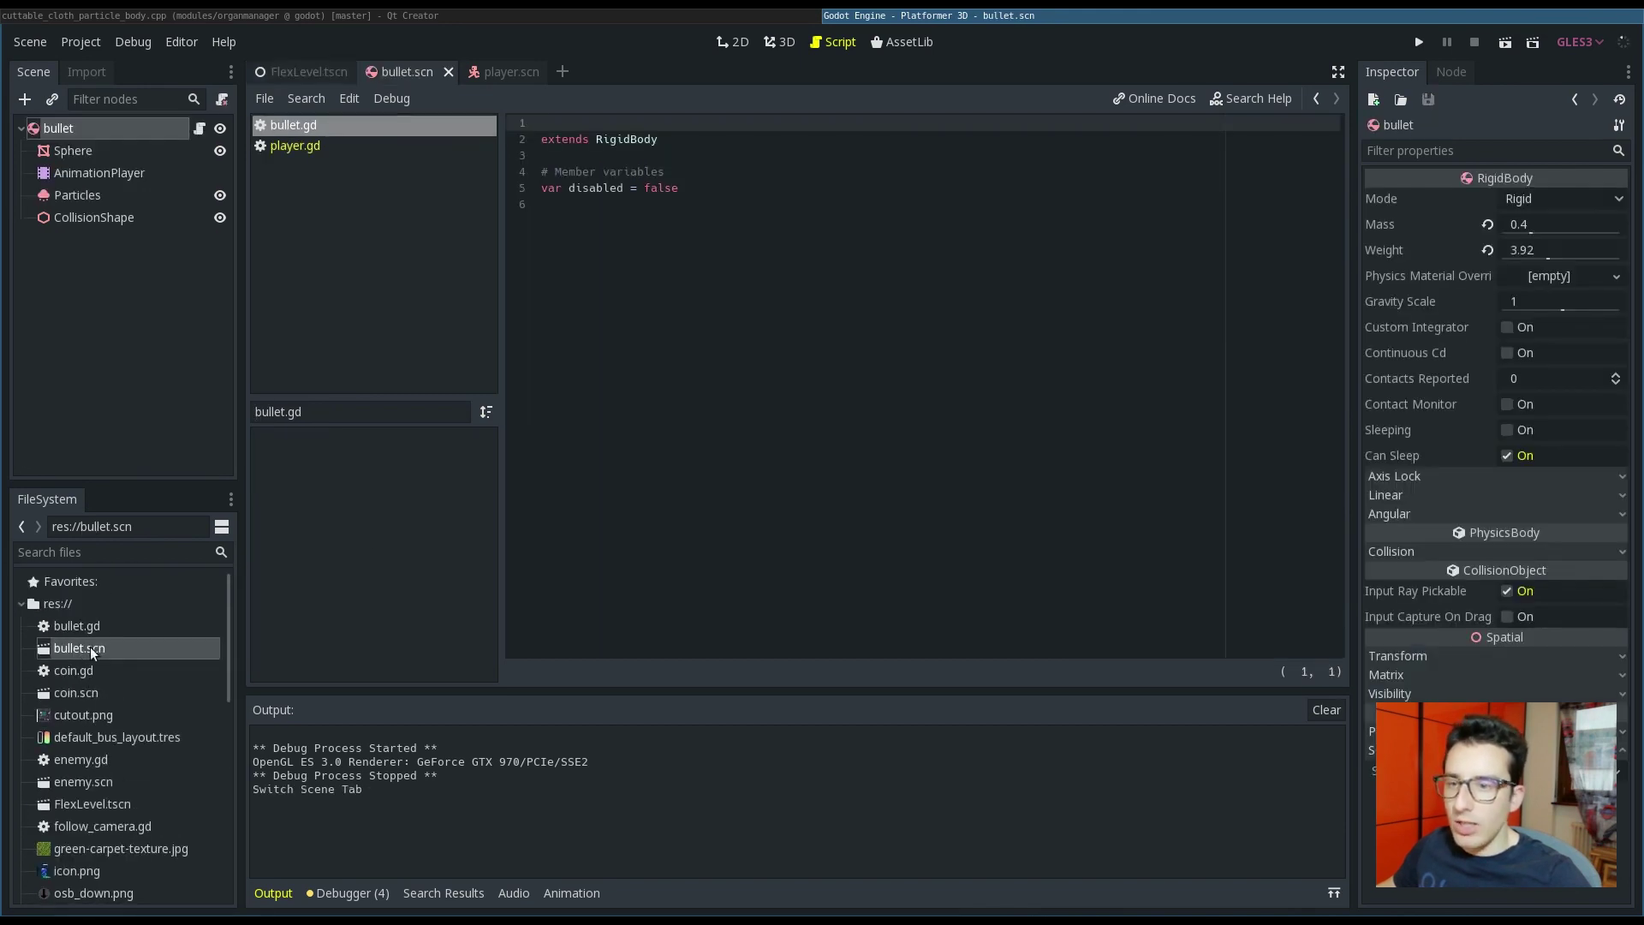
left_click(77, 131)
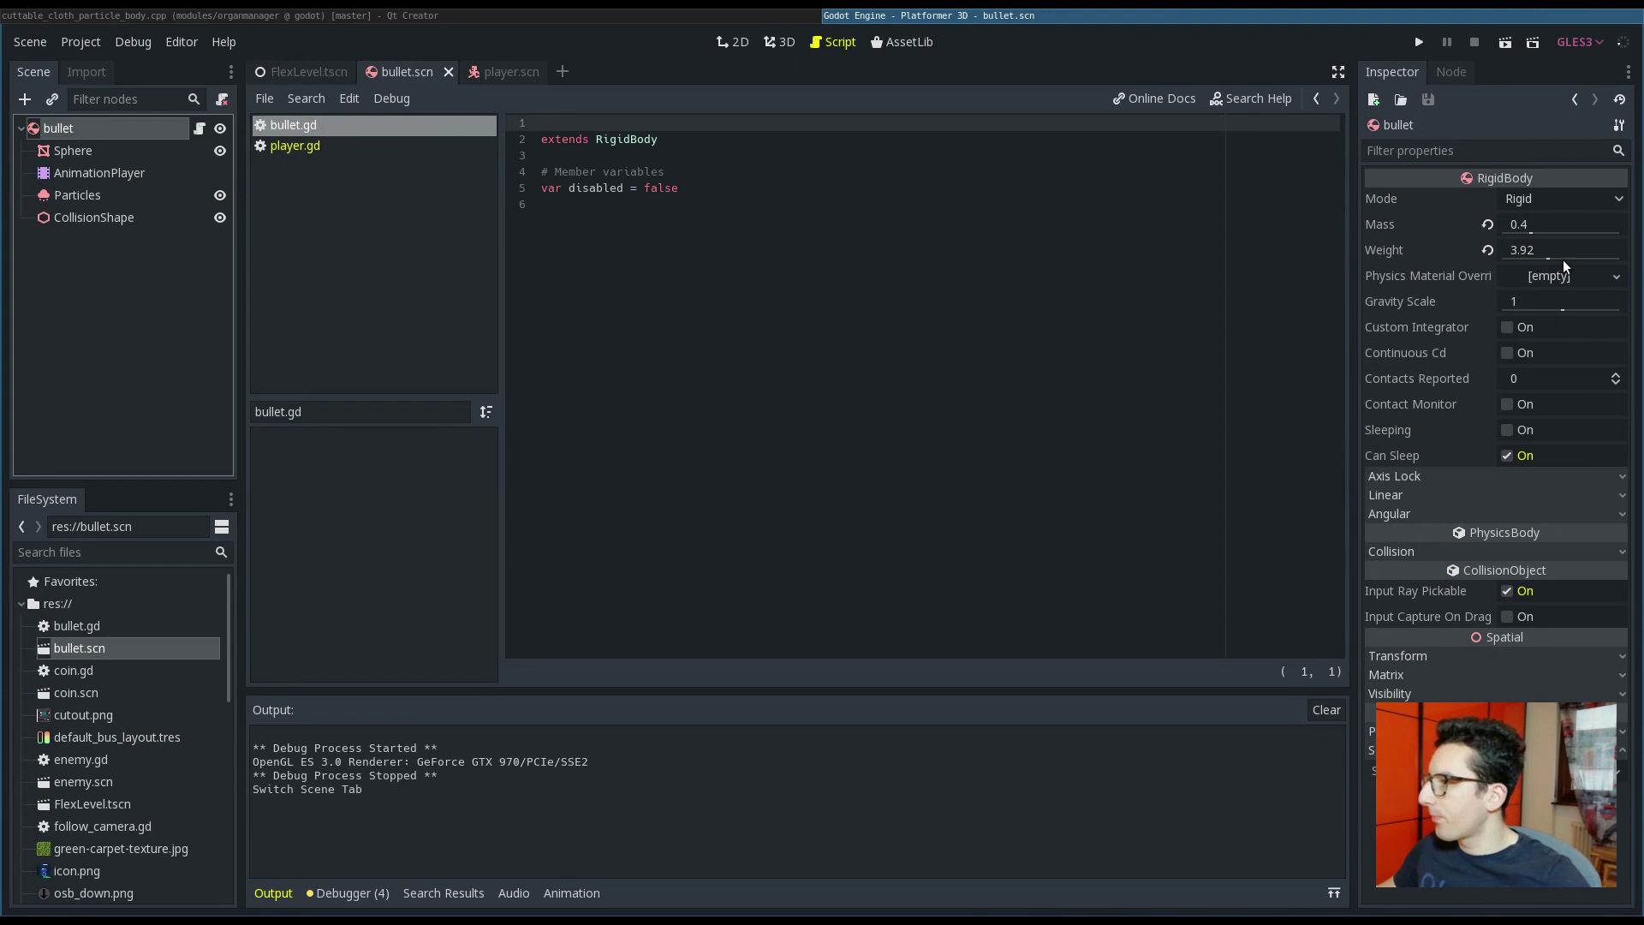
left_click(1550, 303)
type("0")
key("Return")
key("ctrl+s")
Step: Run the project and fire bullets toward the surrounding walls to check their flight without gravity
key("F5")
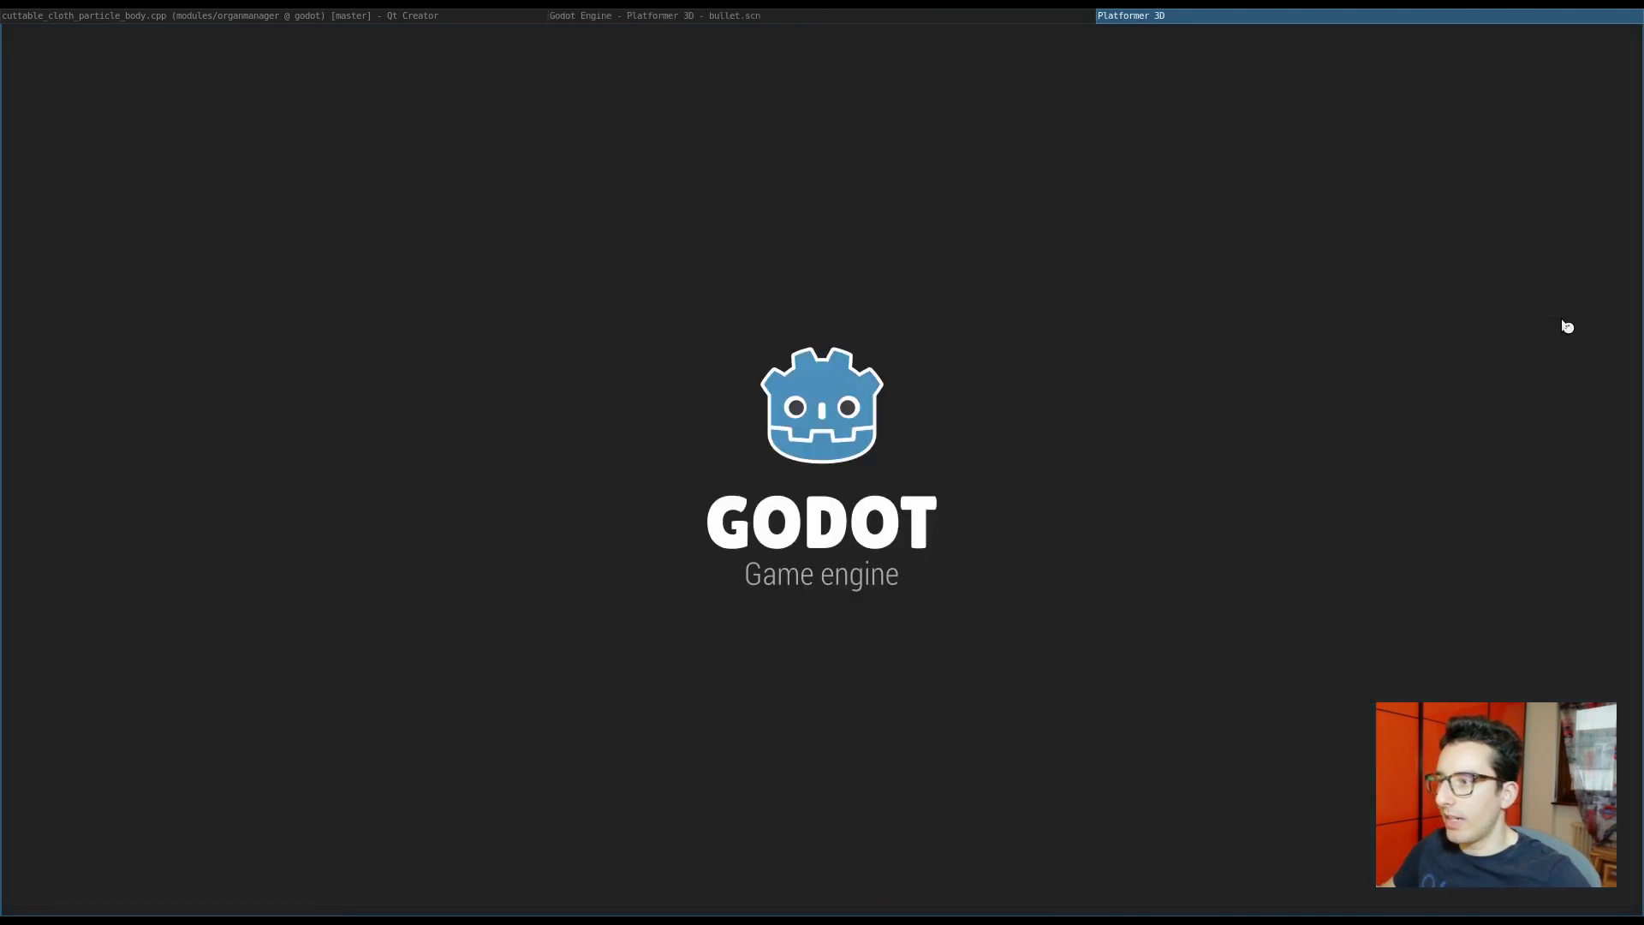
key("shift")
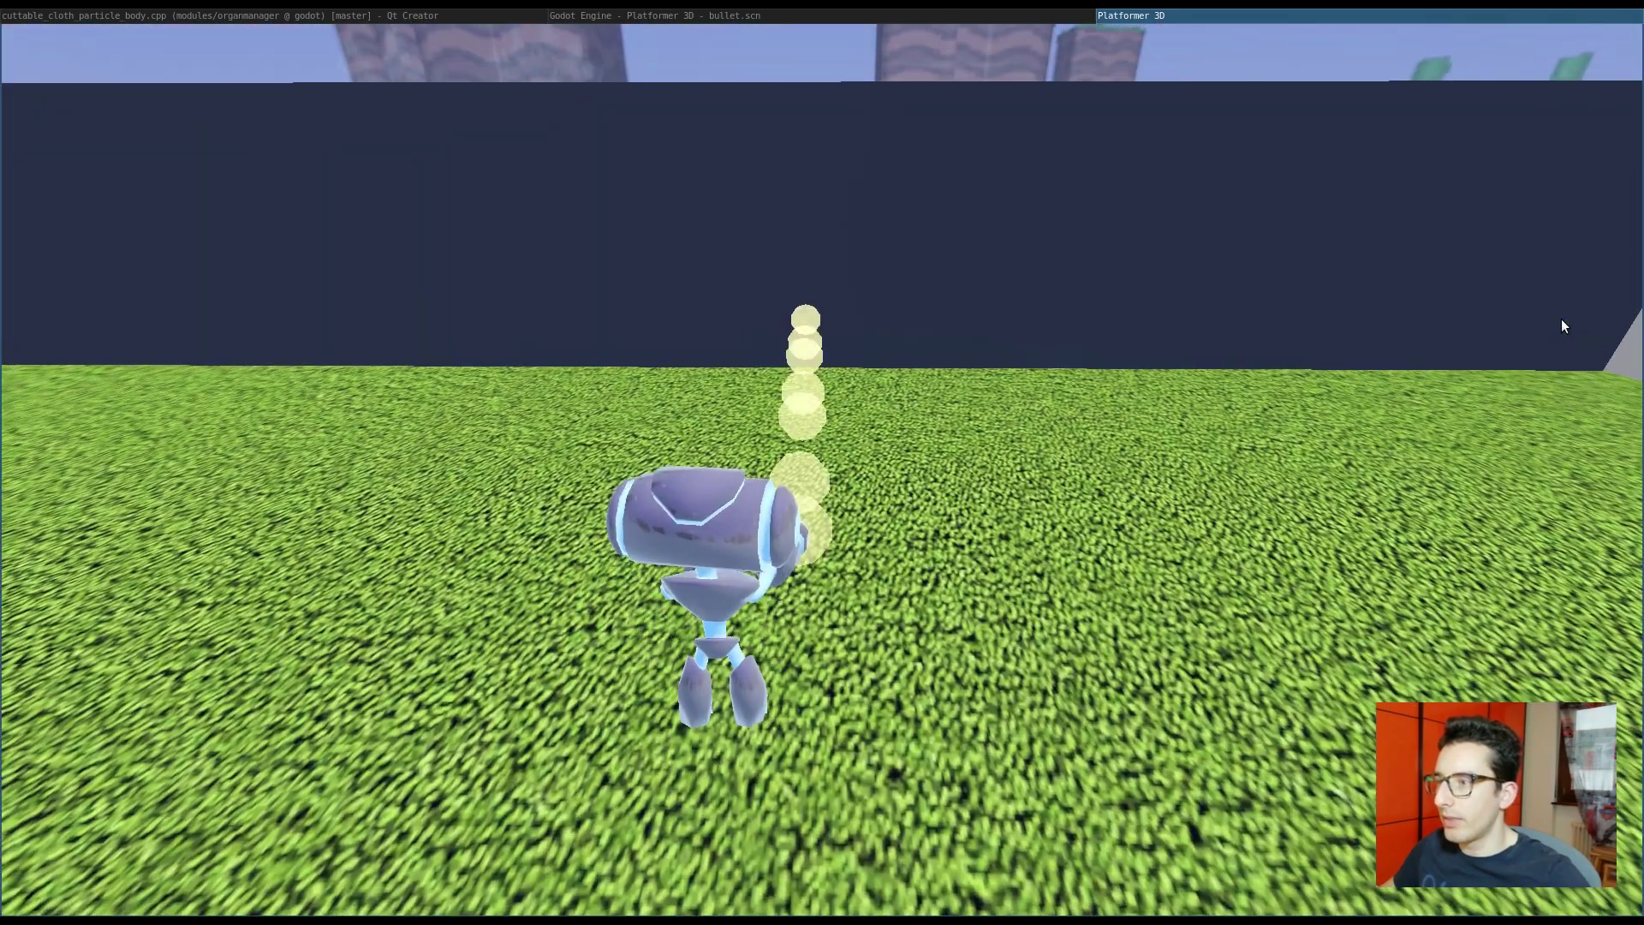
key("Left")
key("shift")
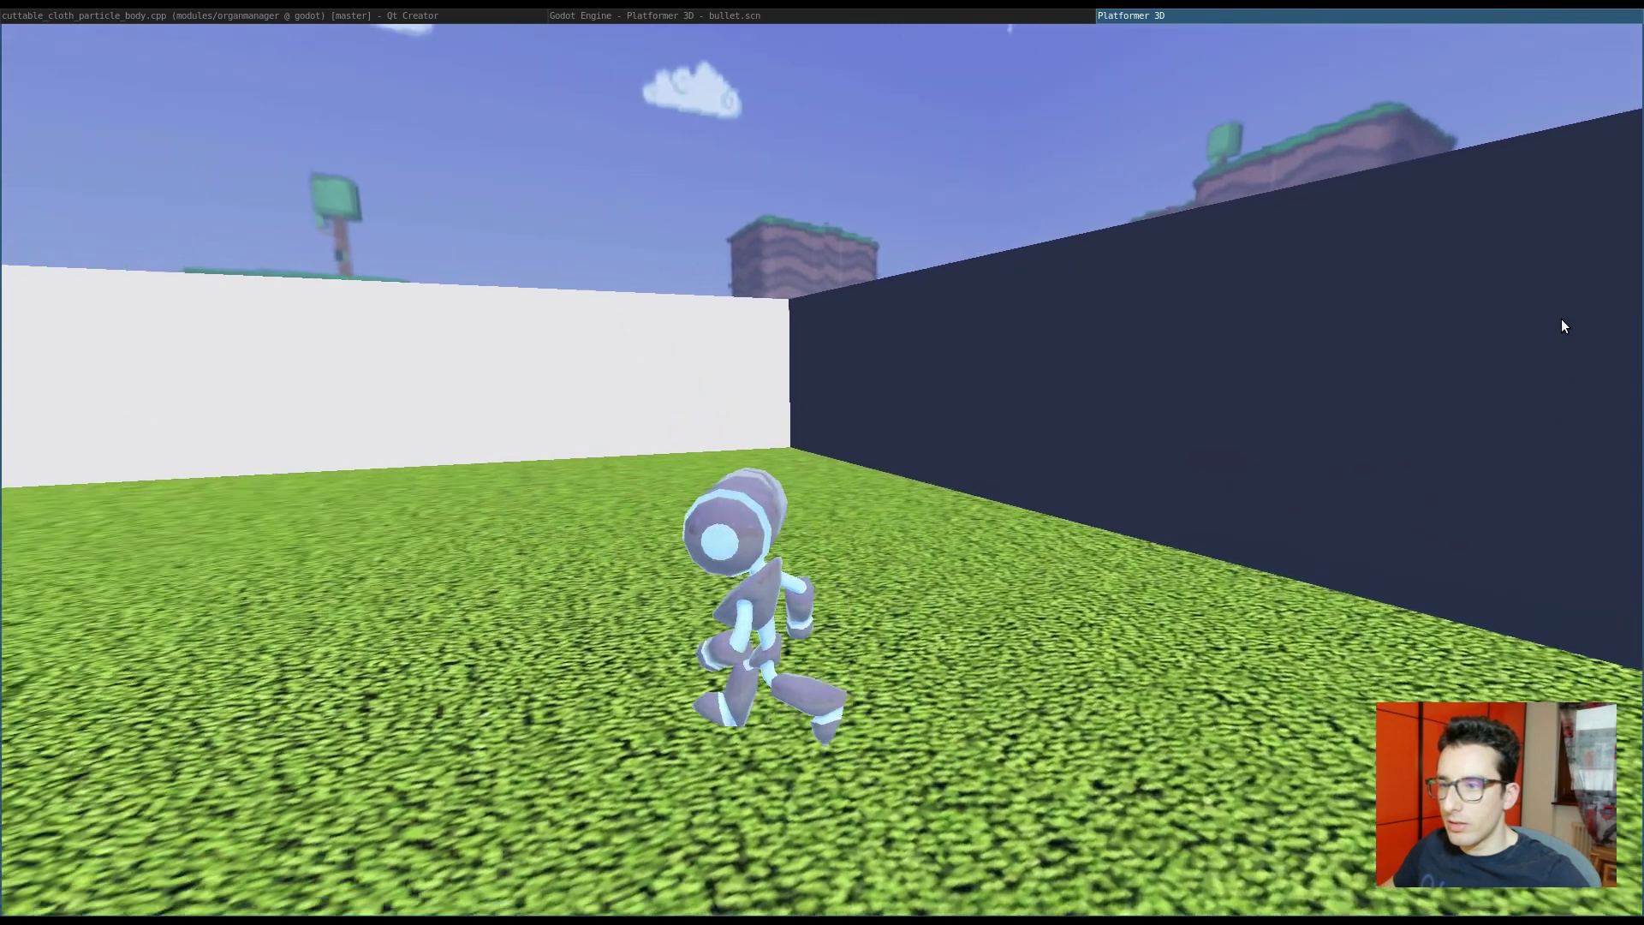
key("shift")
key("shift")
key("shift")
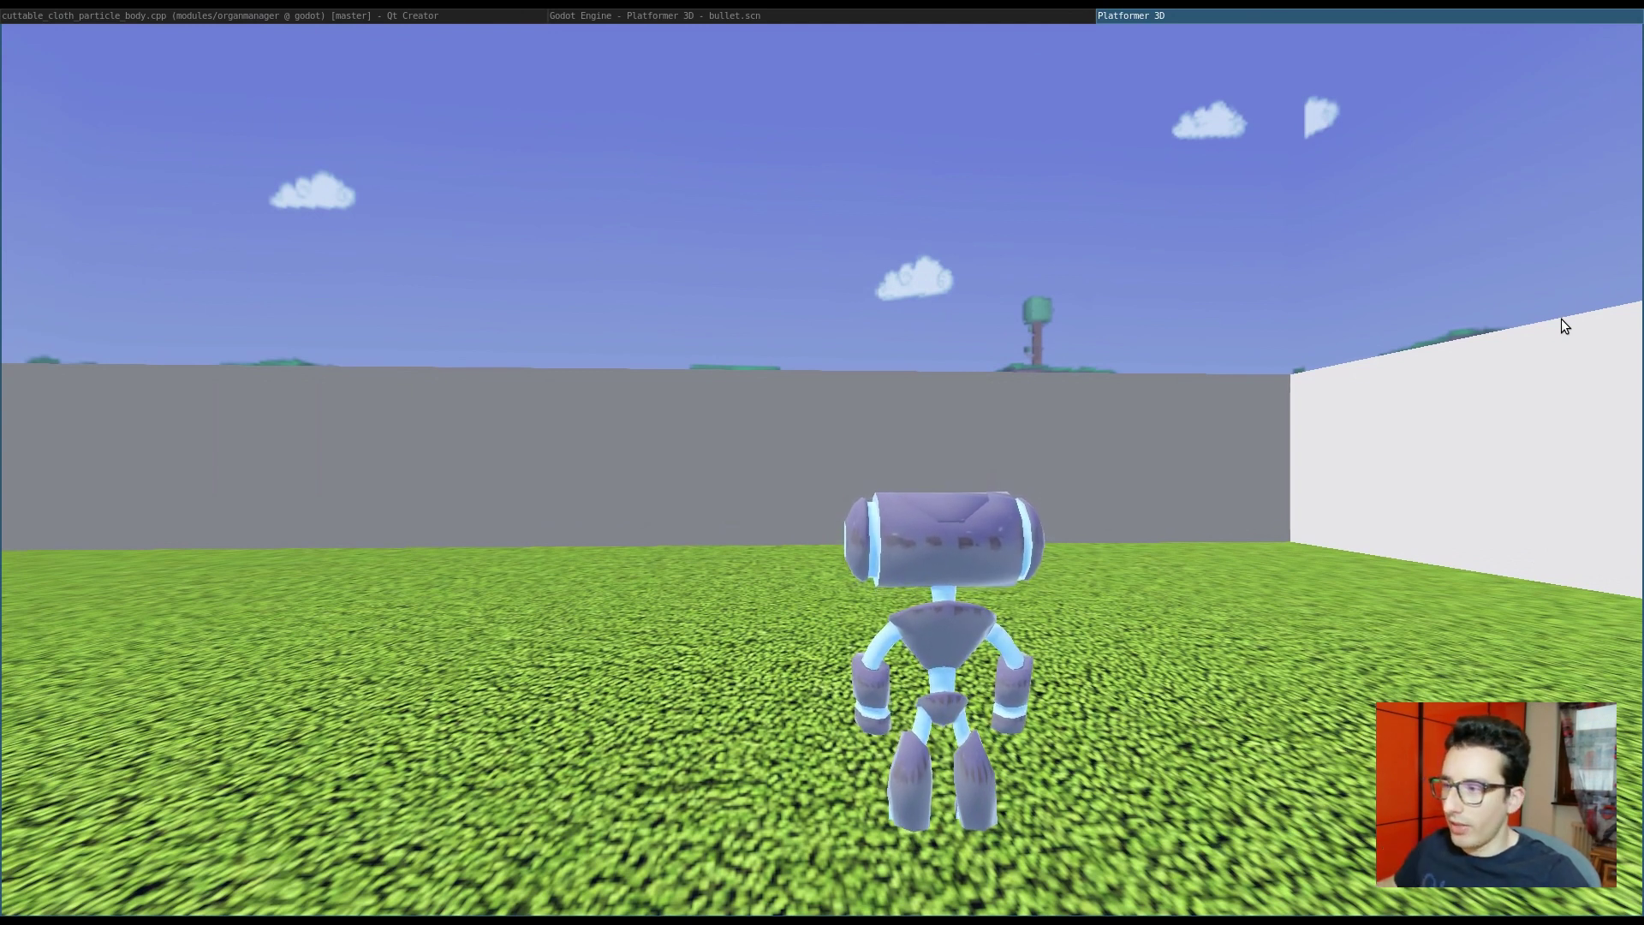
Step: Move the robot around the enclosure past the house, testing bullets in several directions
key("Right")
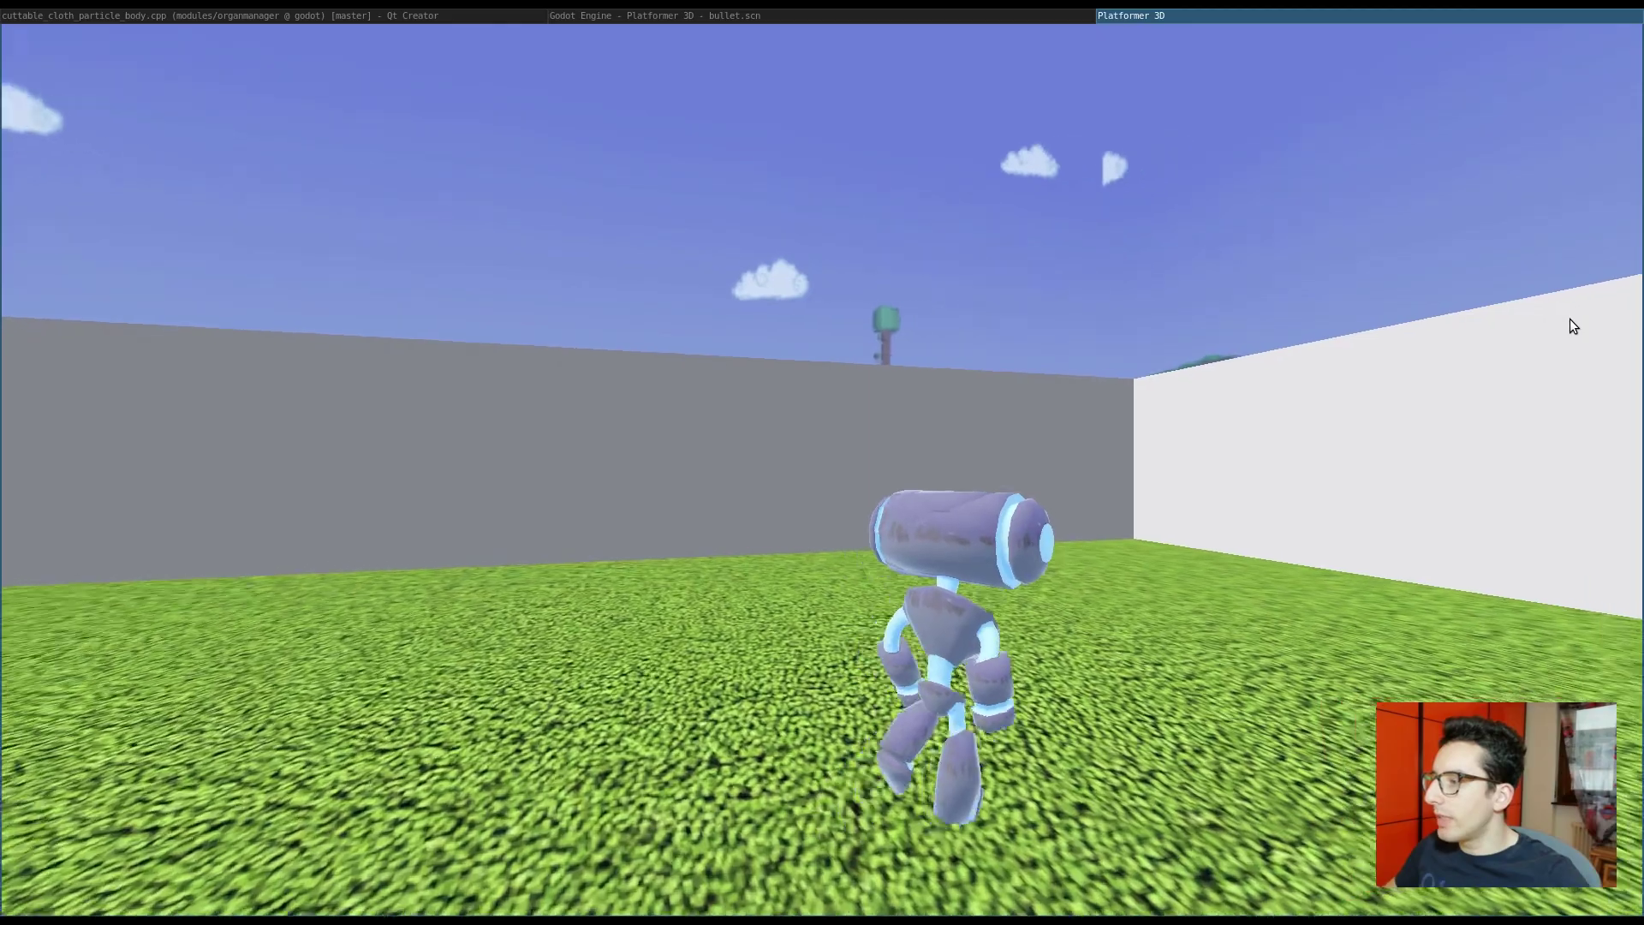
key("shift")
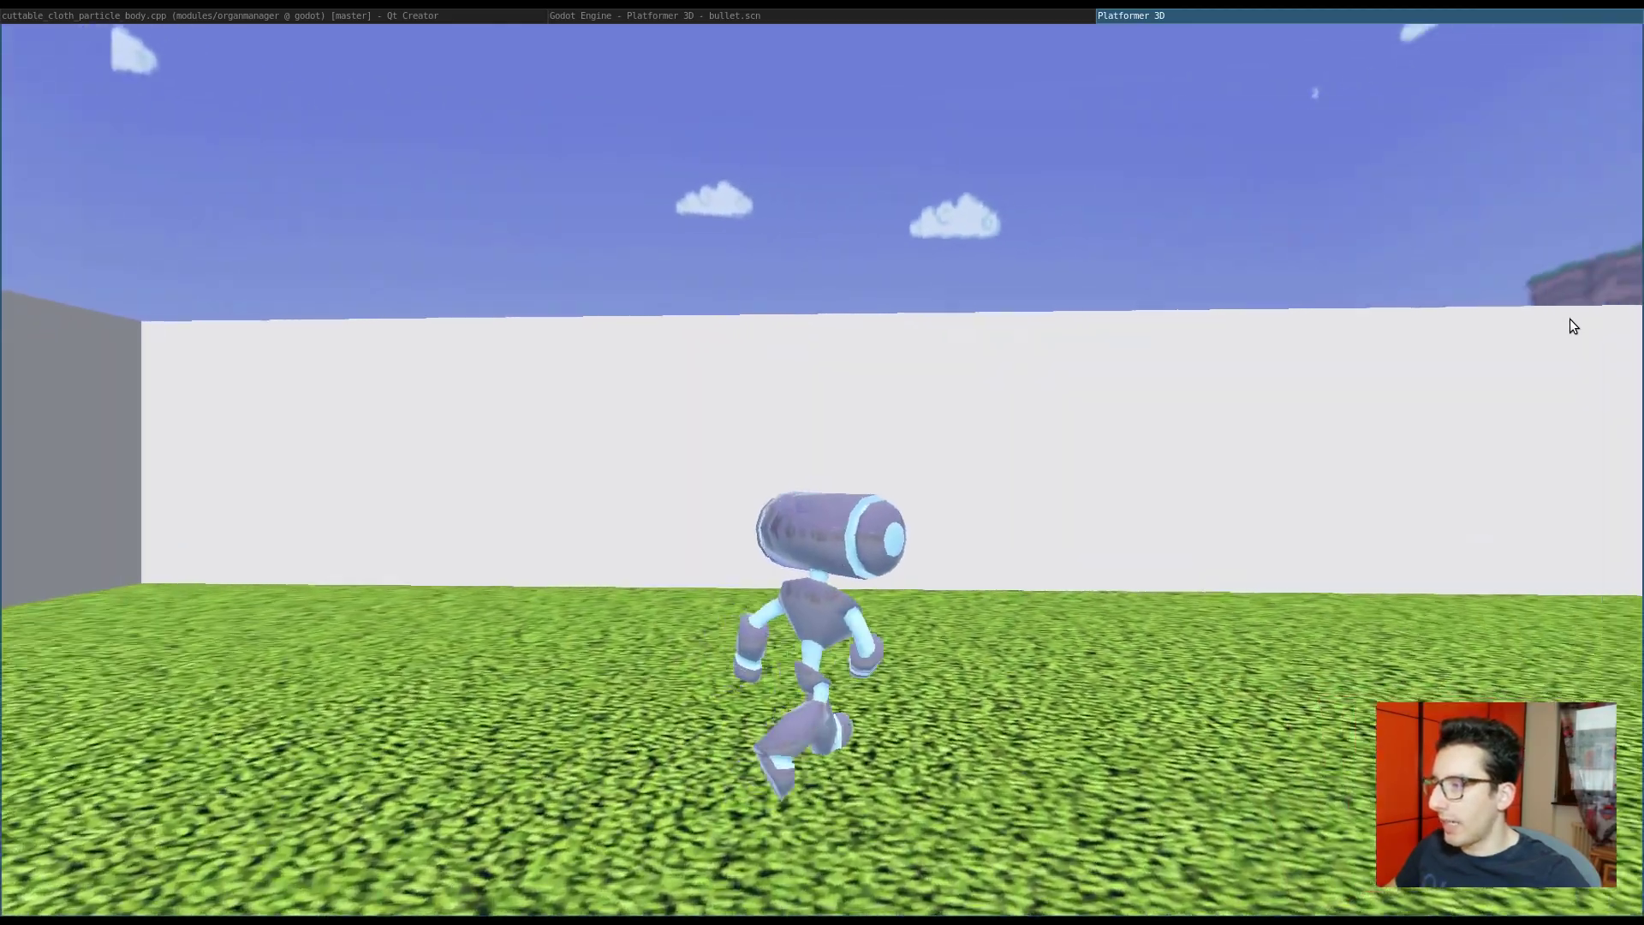
key("shift")
key("Up")
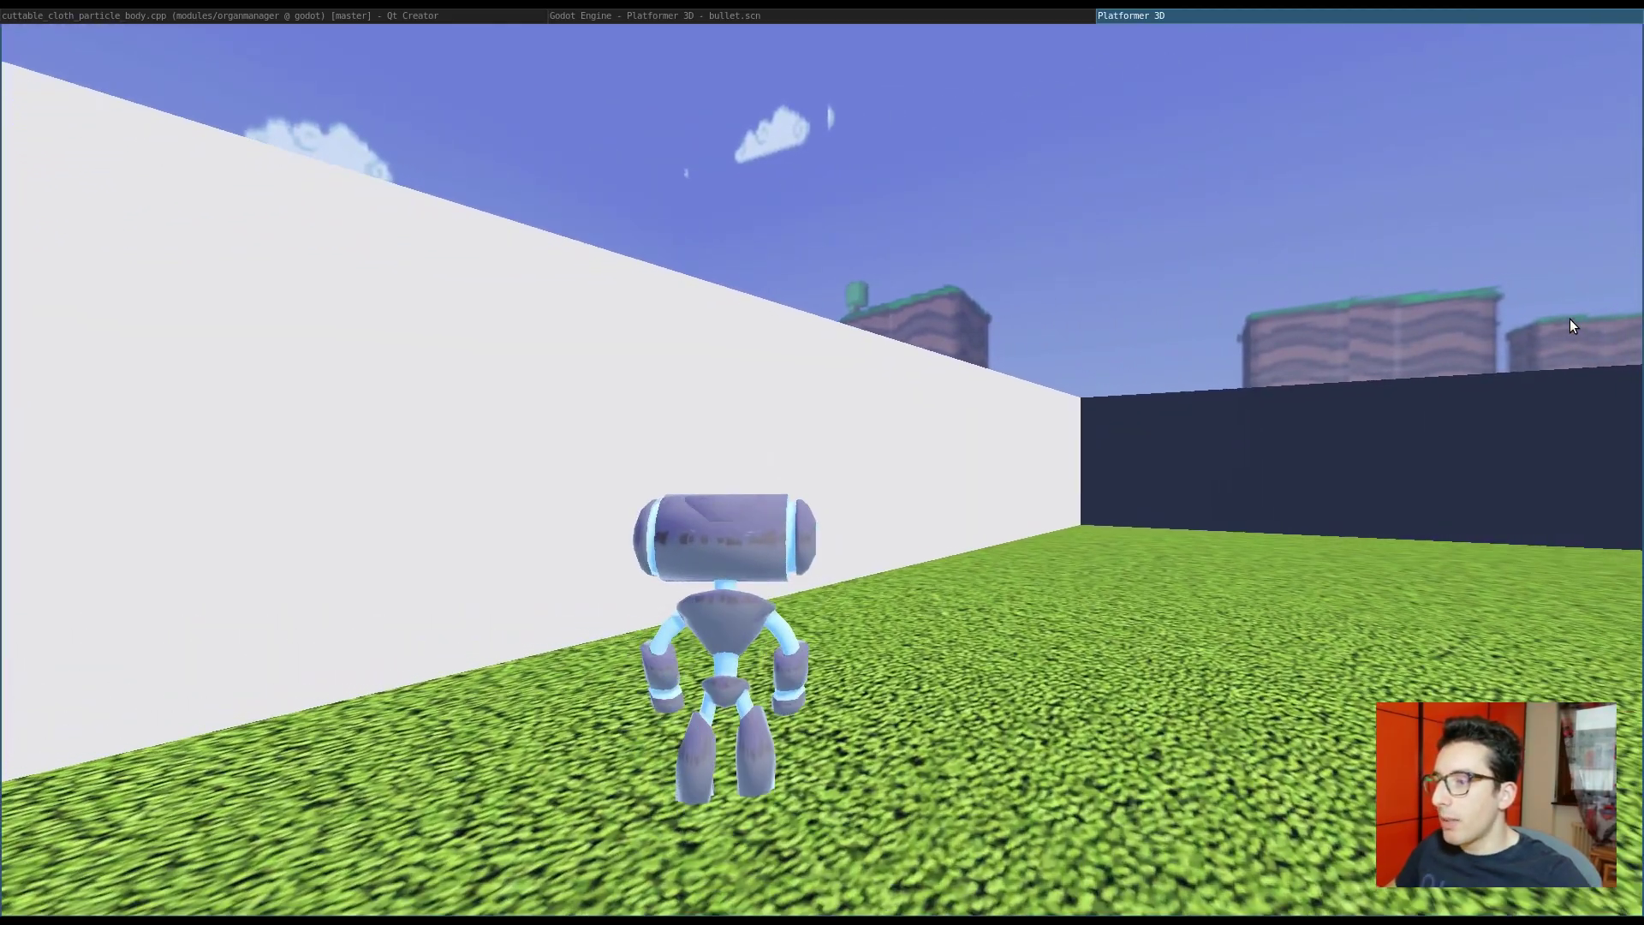
key("Right")
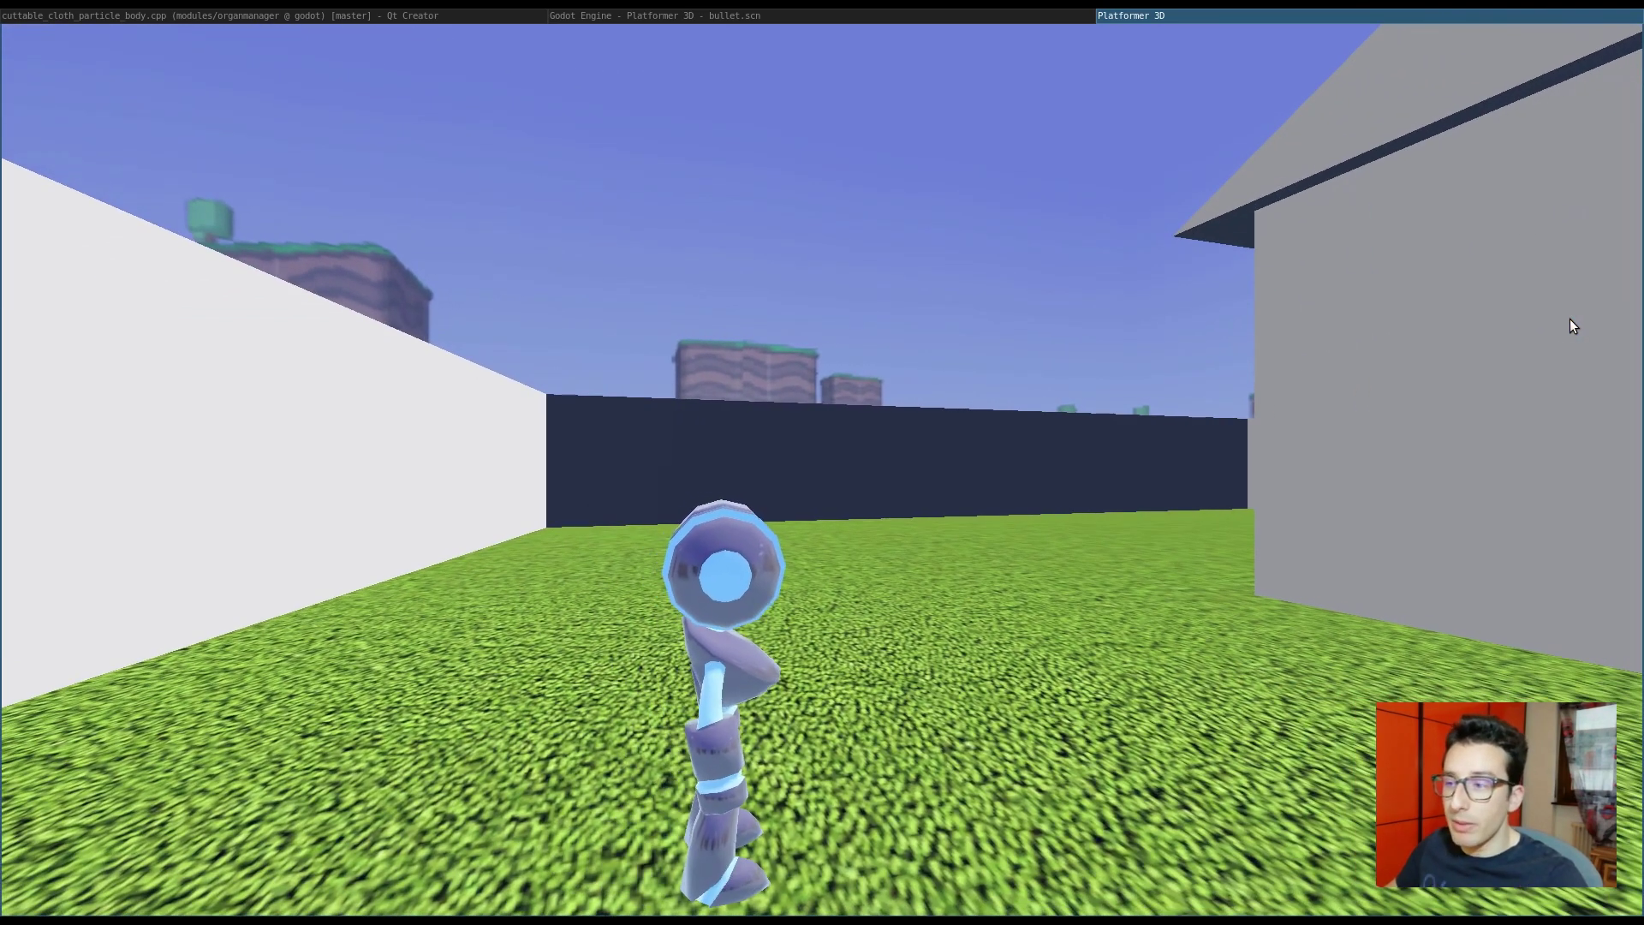
key("Up")
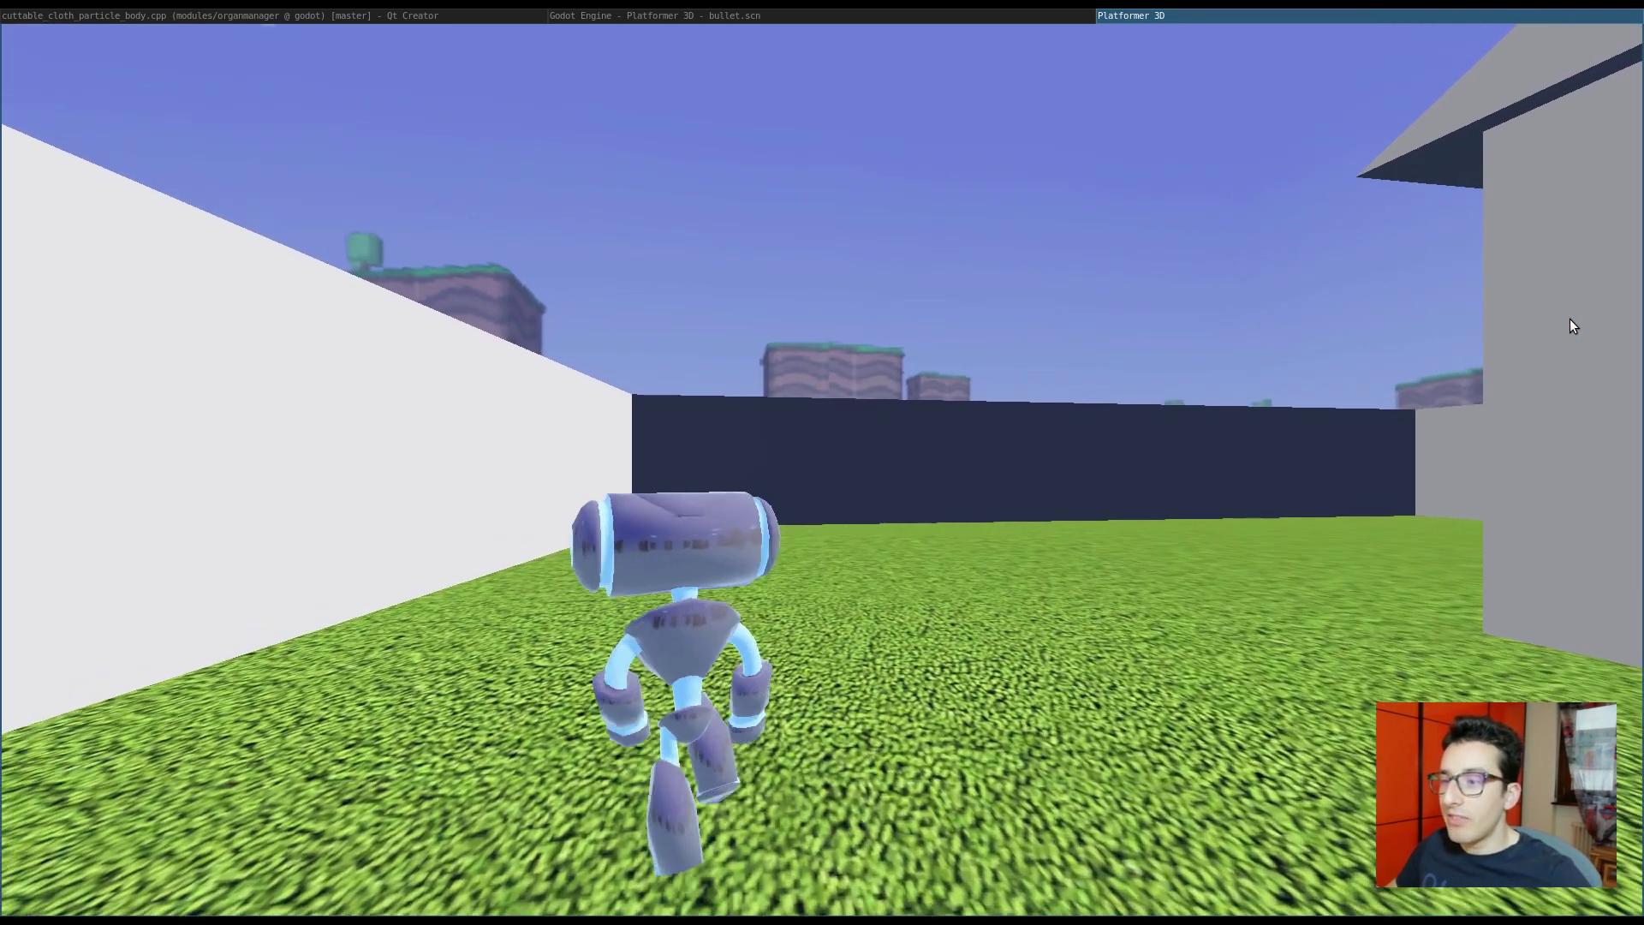
key("shift")
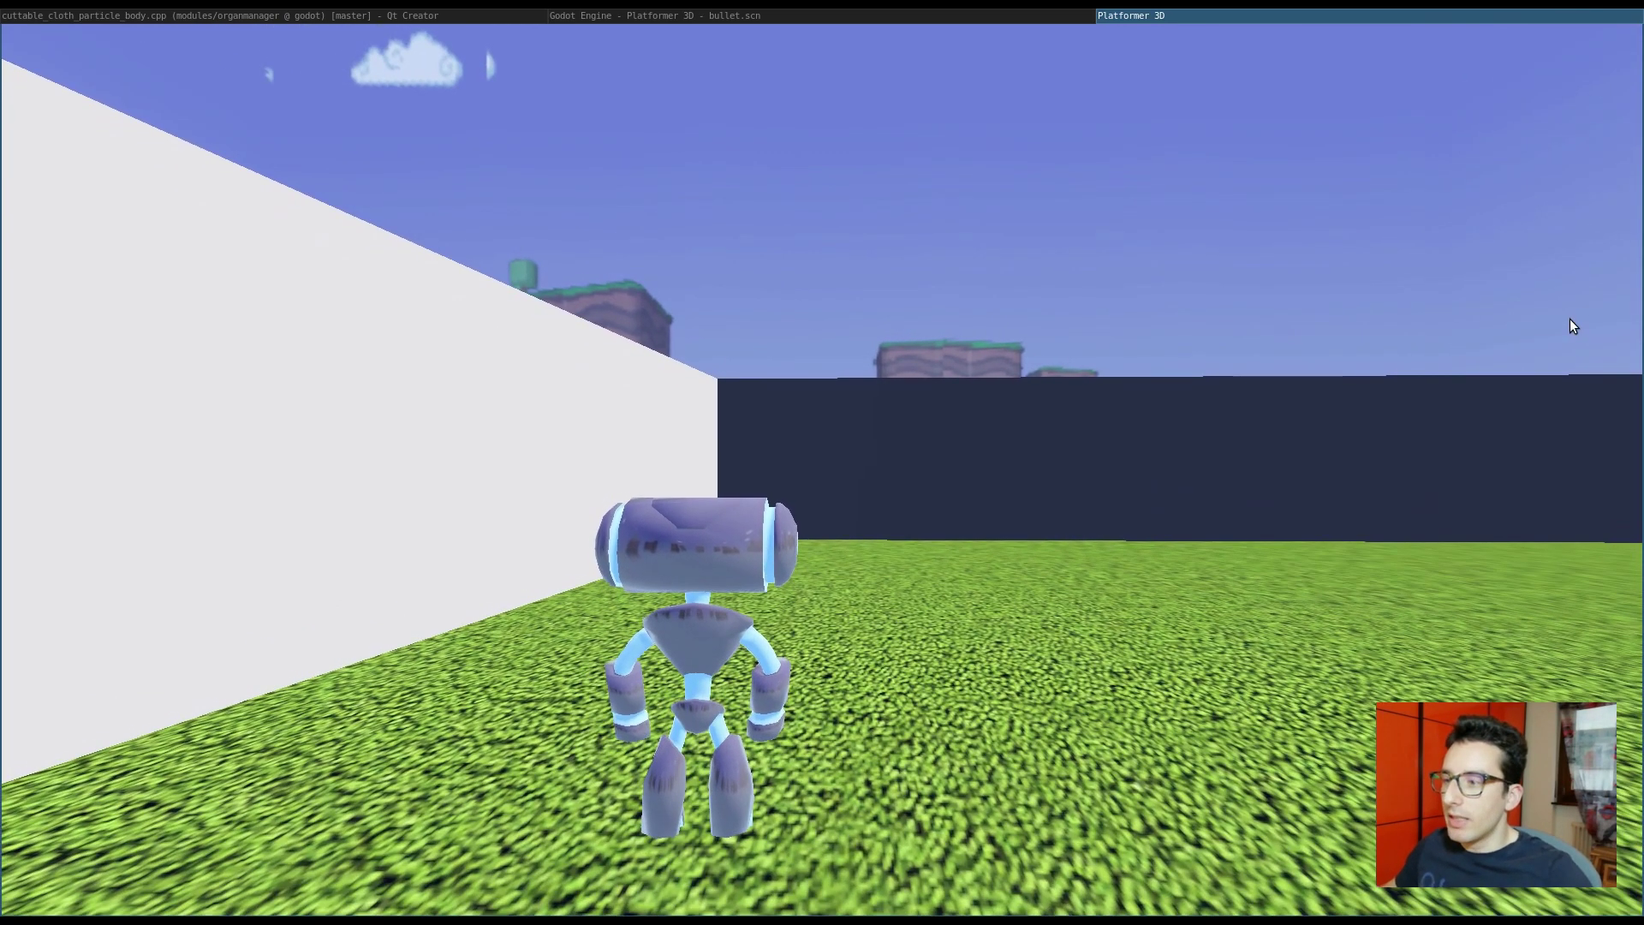
Step: Stop the running game and return to the FlexLevel.tscn scene
key("super+shift+q")
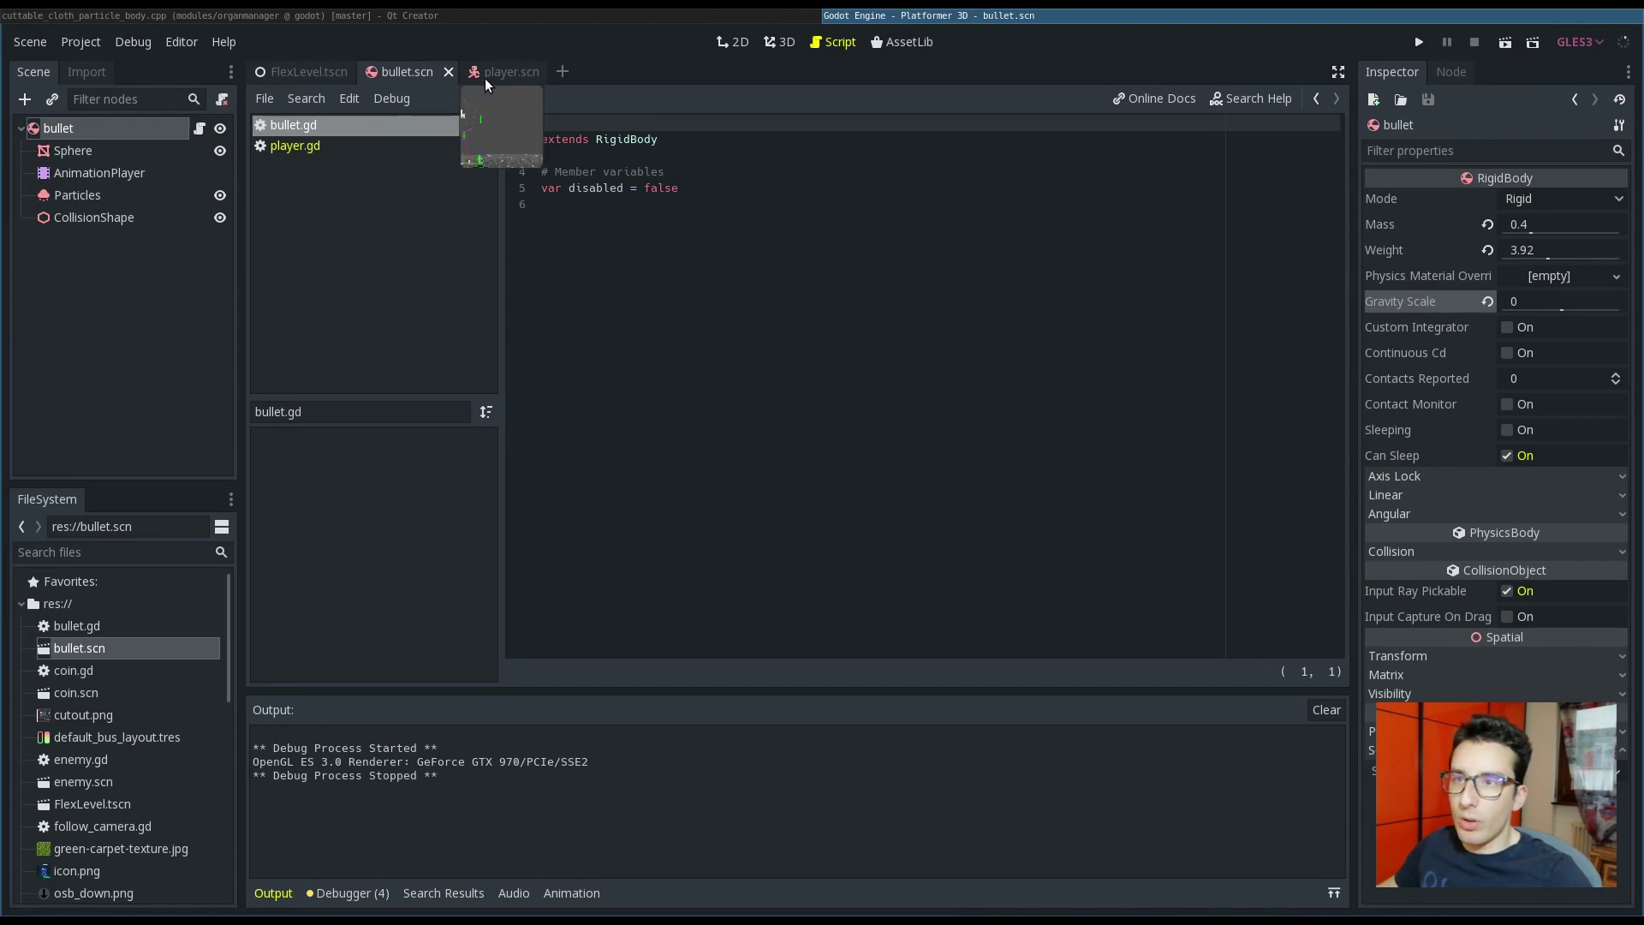
left_click(309, 72)
left_click(502, 73)
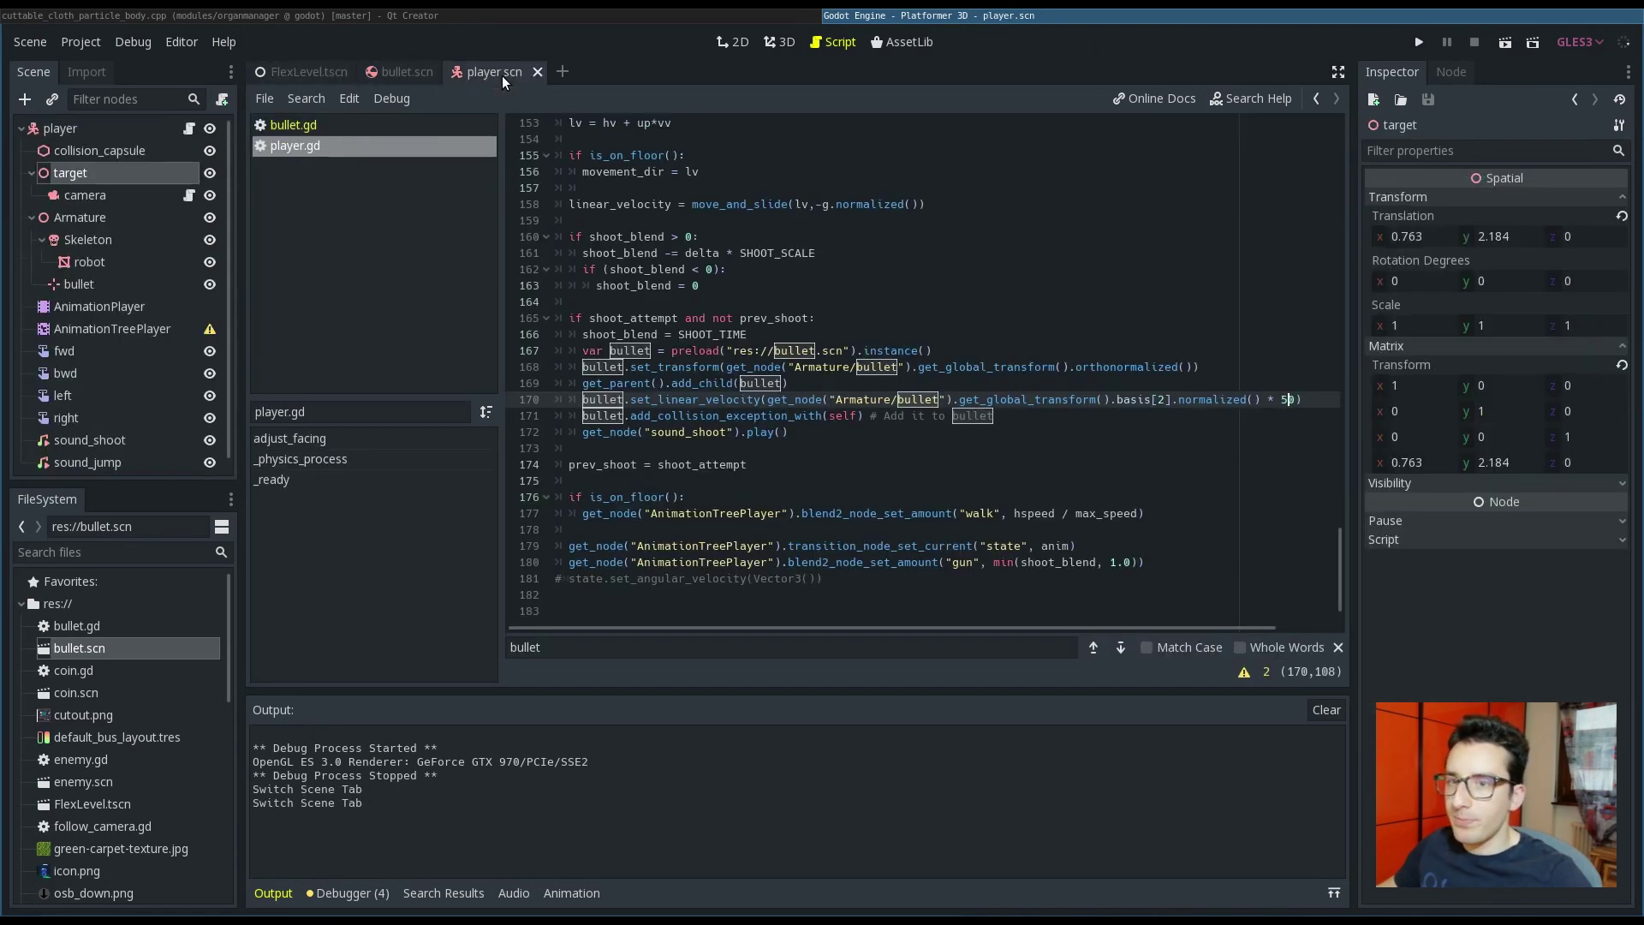
left_click(302, 73)
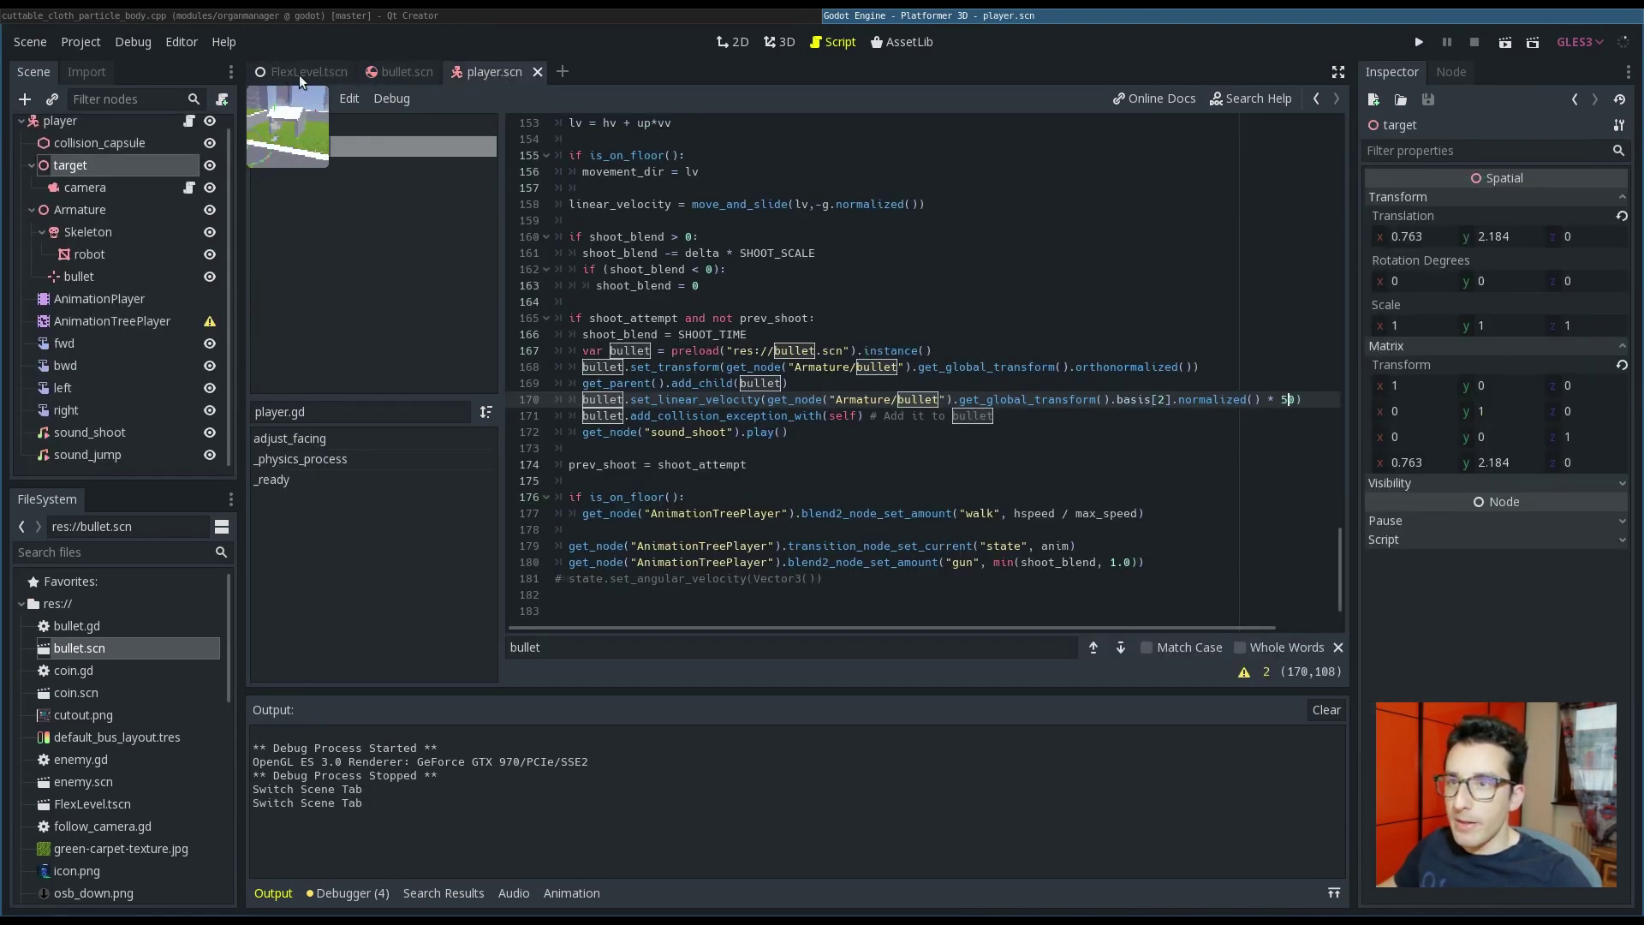
Step: Turn off Use Collision on CSGBox5, CSGBox4, CSGBox3, CSGBox2 and the house's CSGBox
scroll(151, 367, "down", 1)
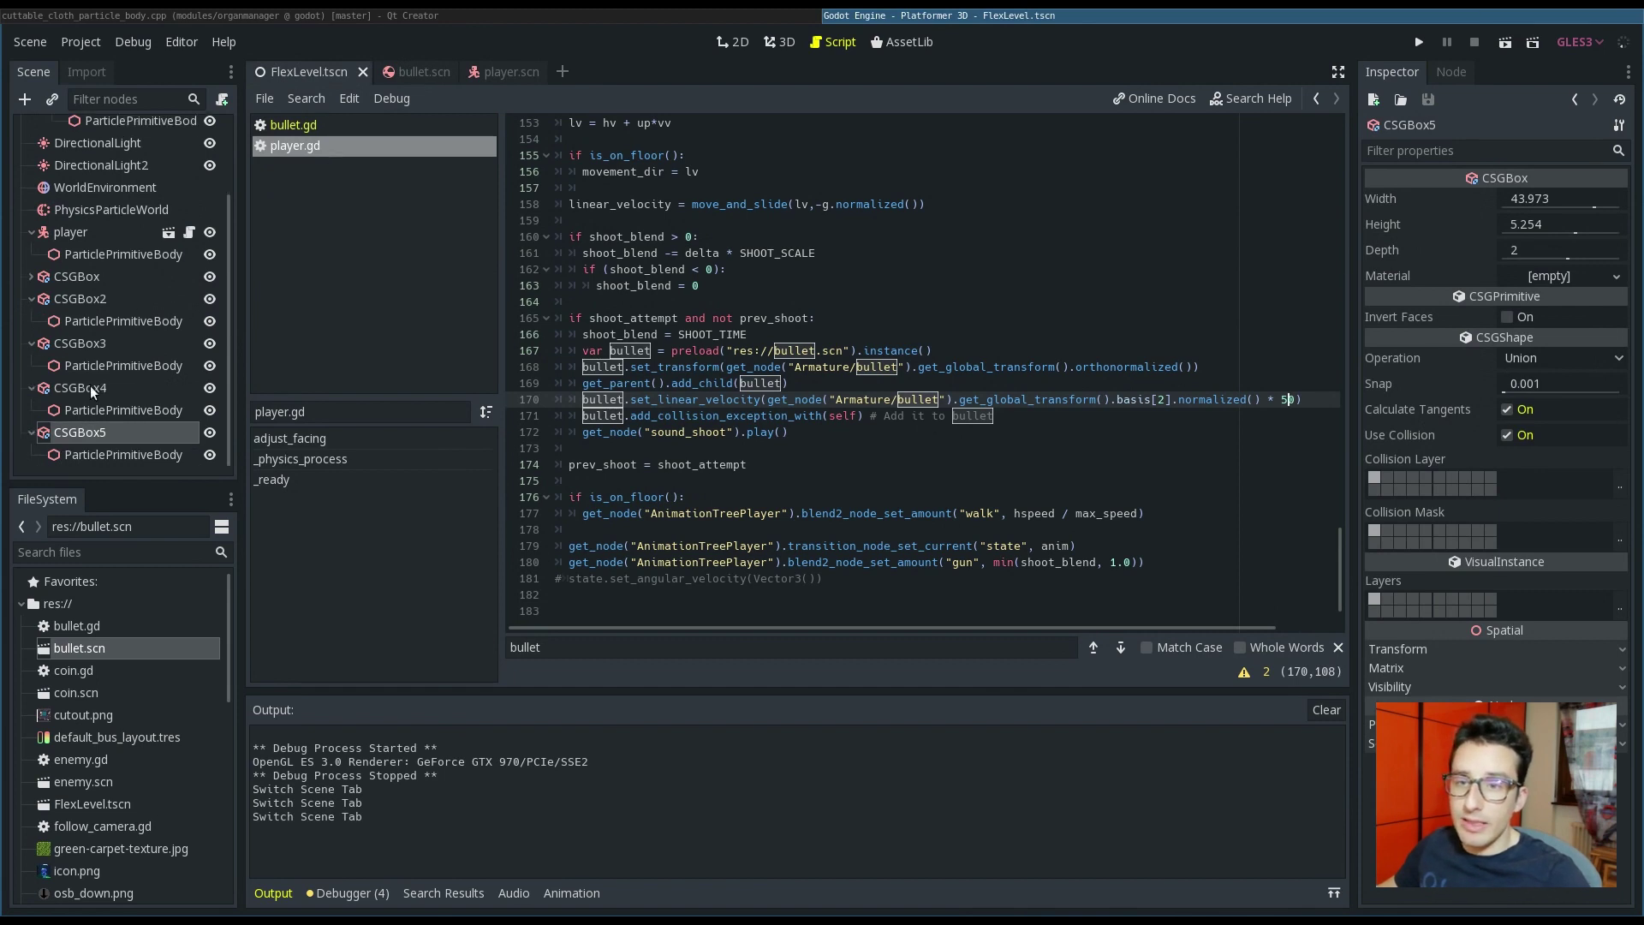
left_click(84, 433)
left_click(1533, 440)
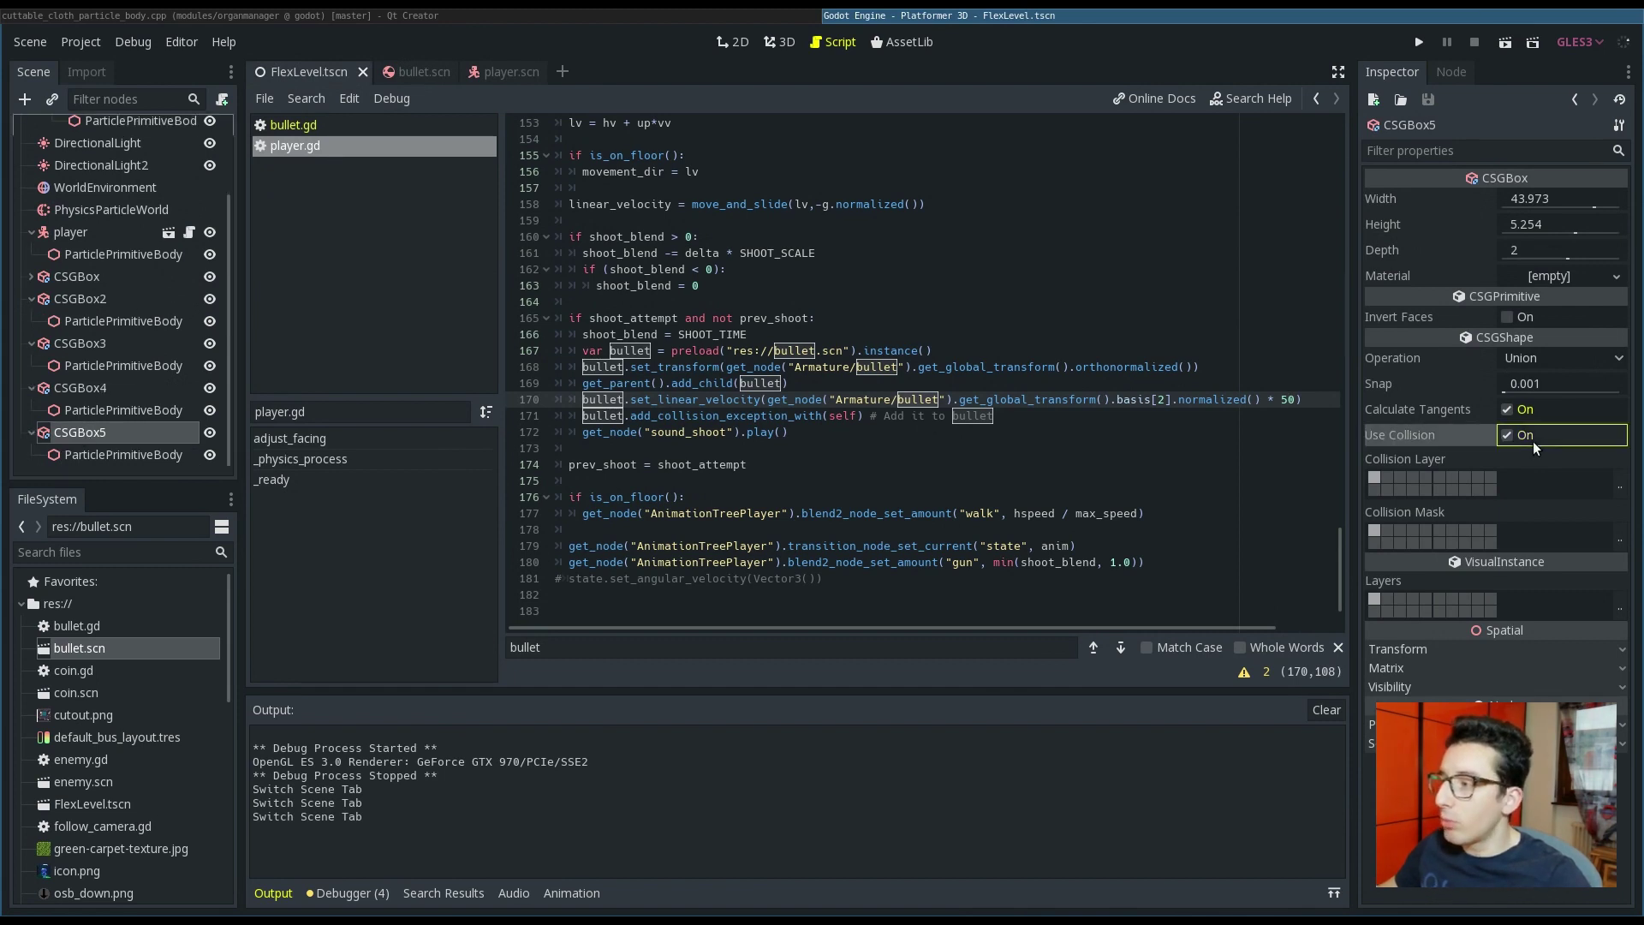
left_click(80, 387)
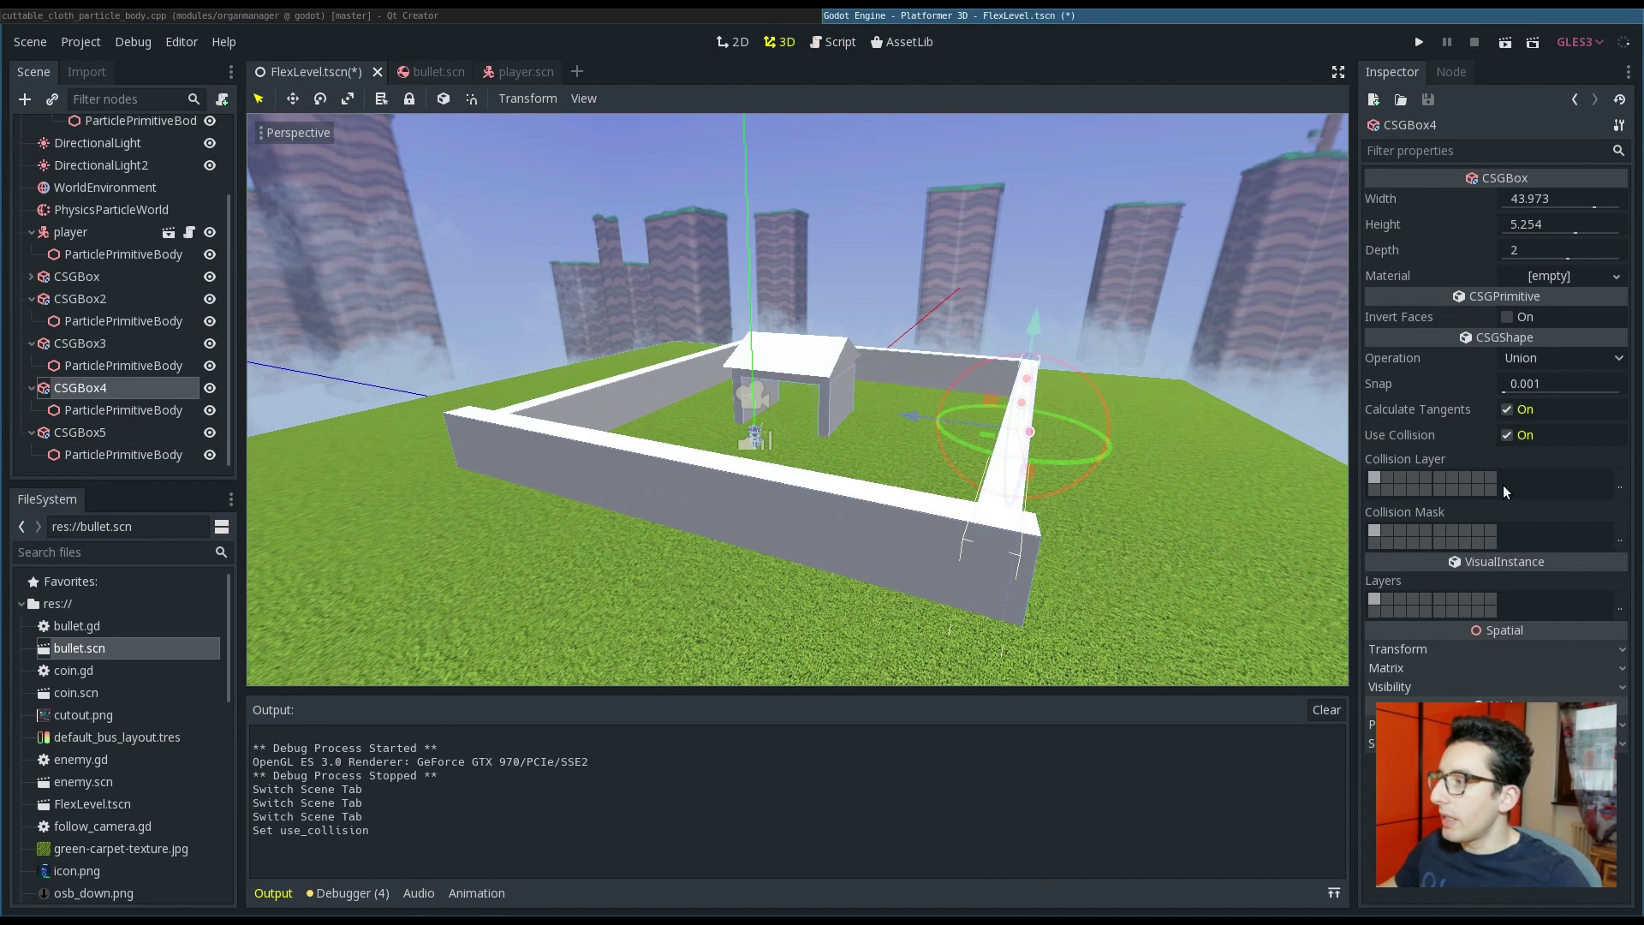
left_click(1508, 435)
left_click(80, 344)
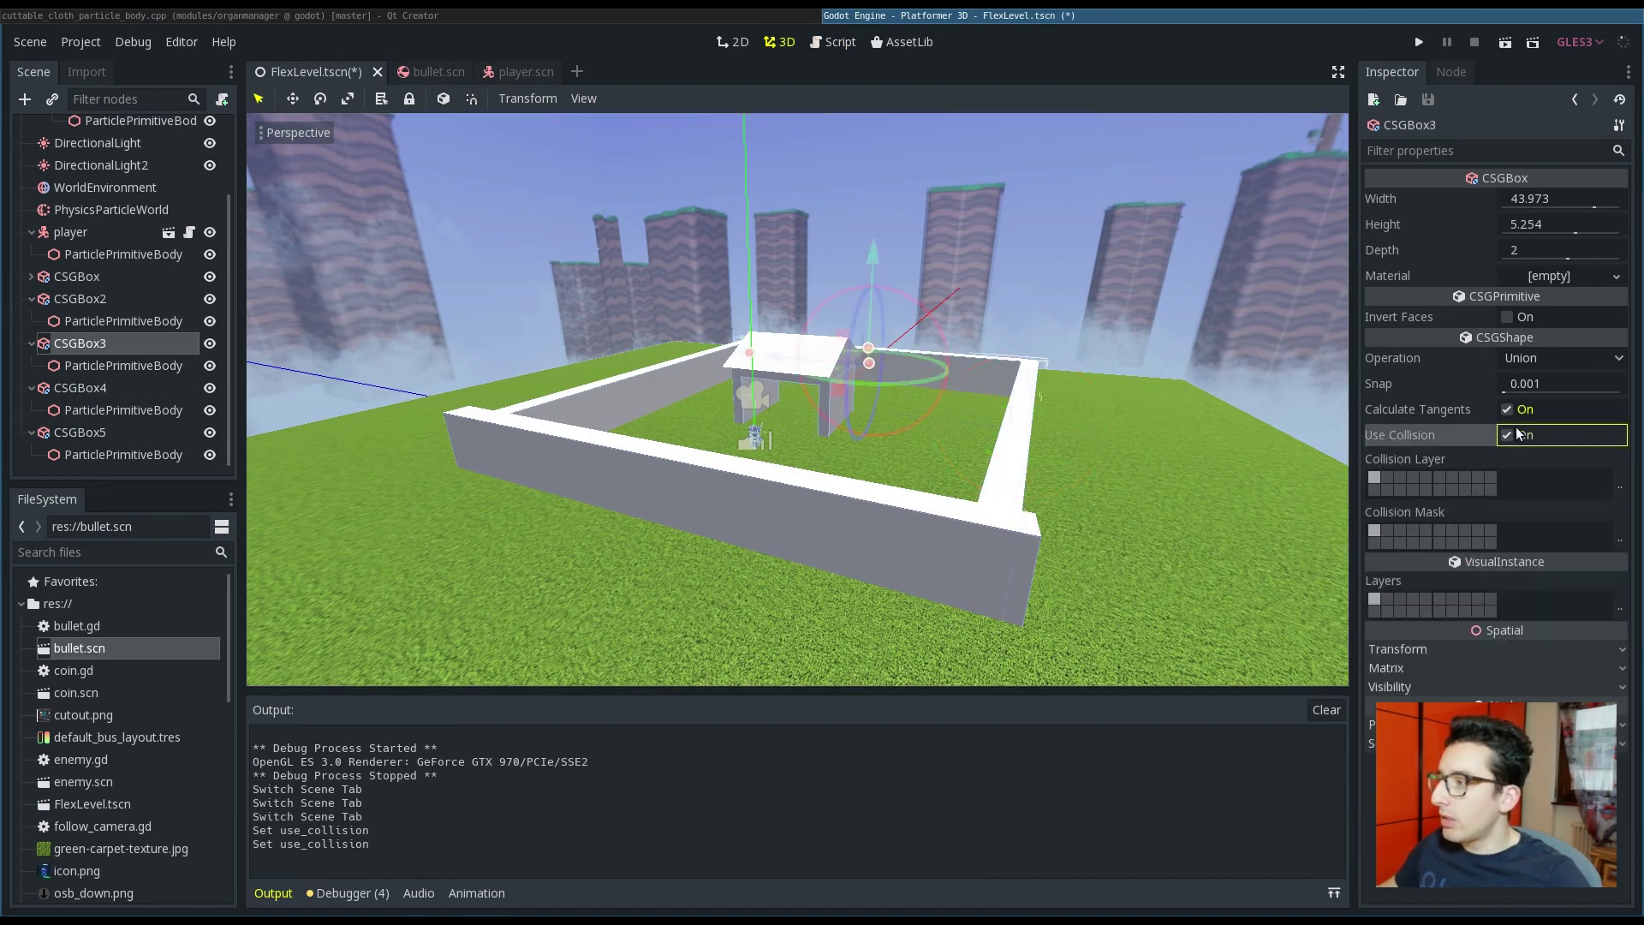
left_click(1564, 433)
left_click(80, 299)
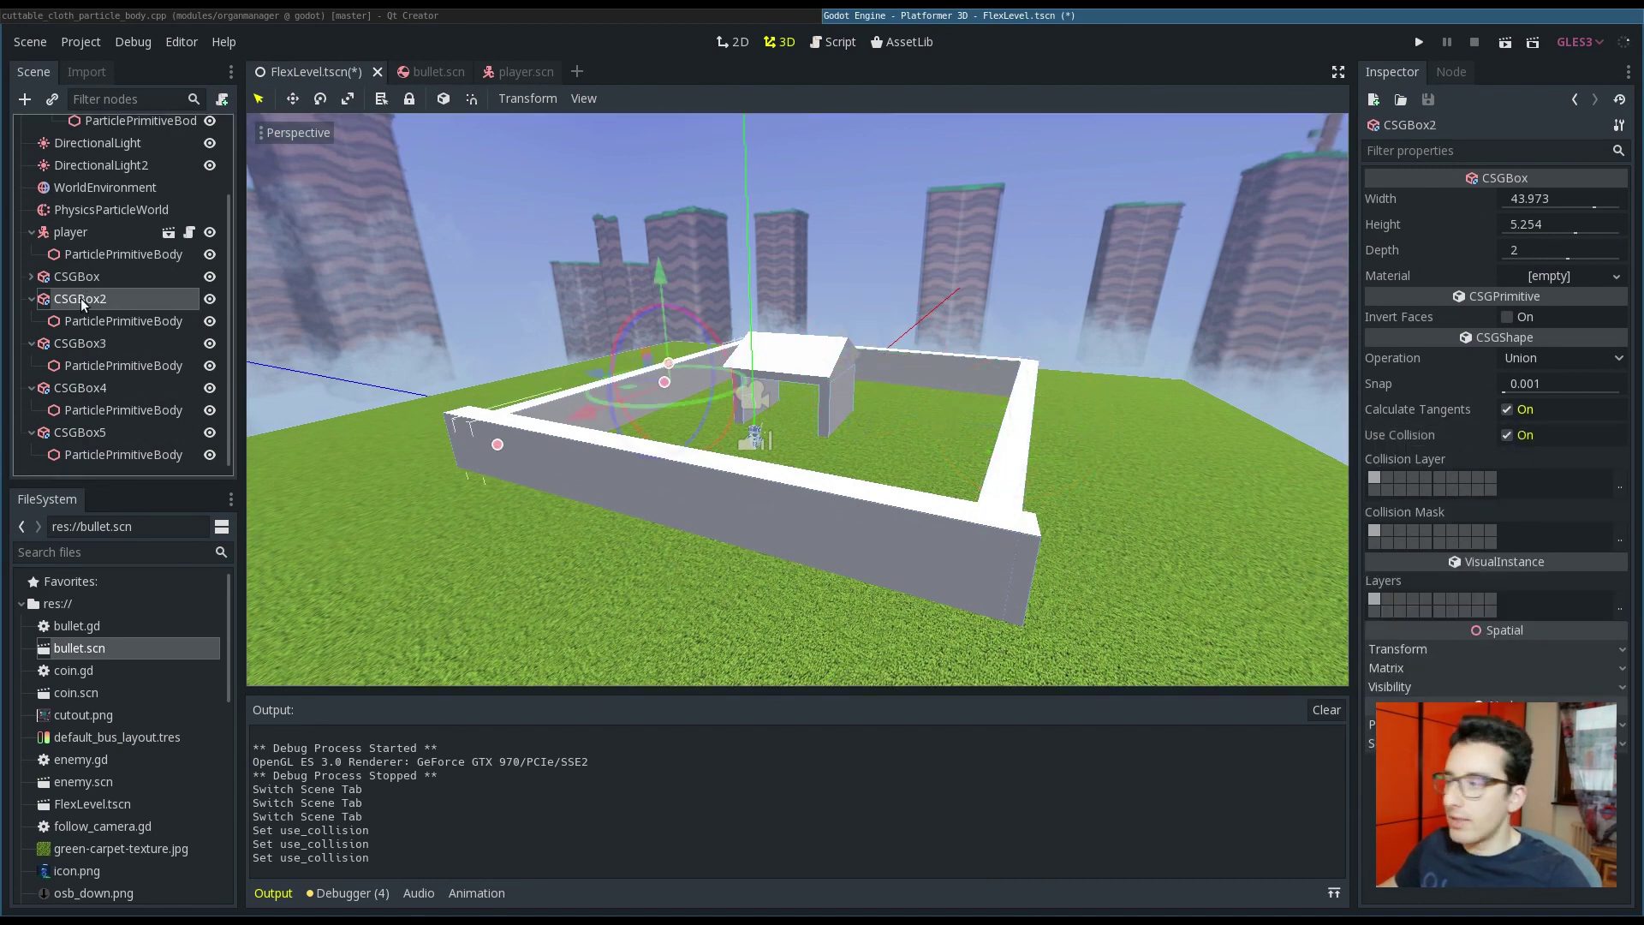
left_click(1509, 435)
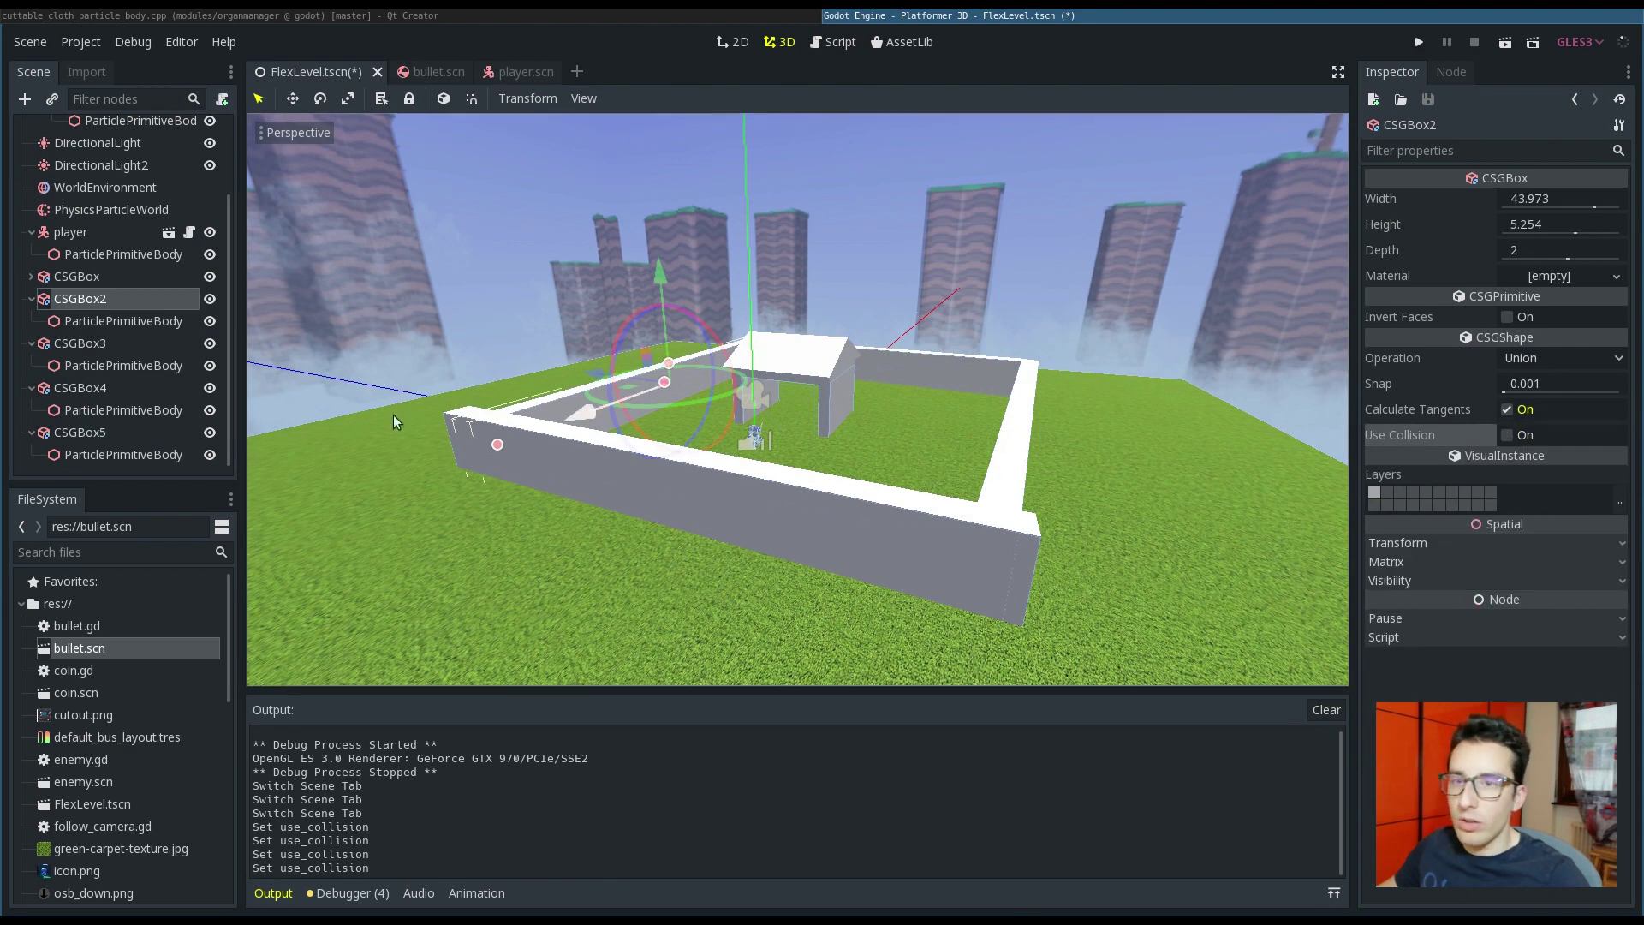
left_click(77, 277)
left_click(1526, 436)
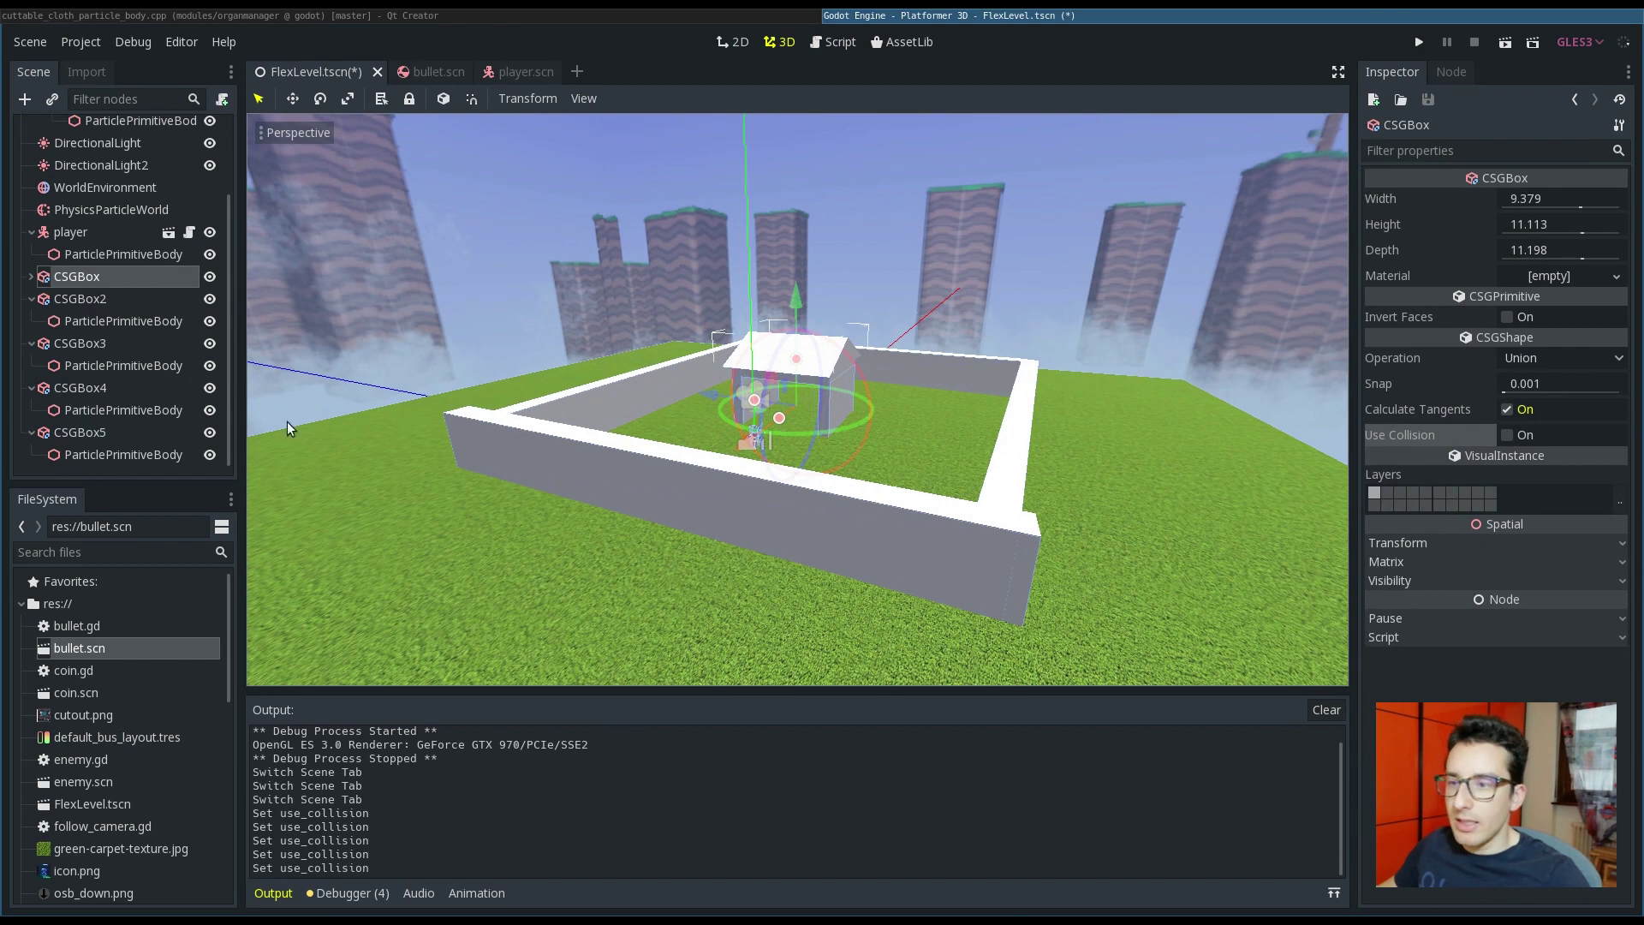
Step: Add a StaticBody child node to the CSGBox5 wall
right_click(73, 430)
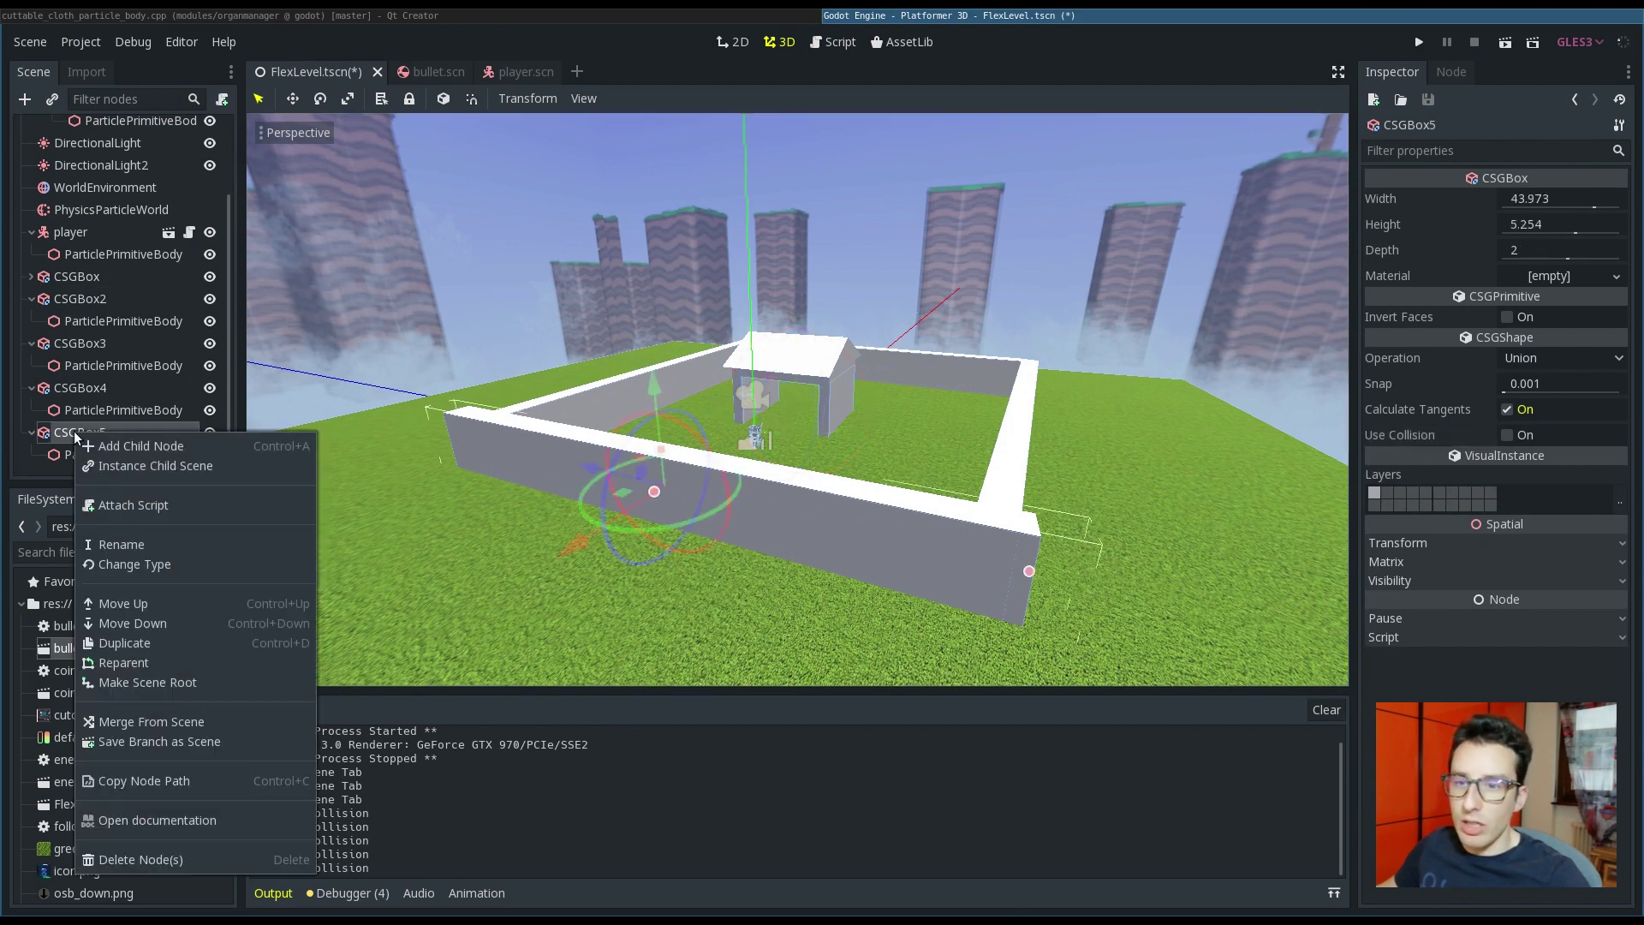
left_click(146, 444)
type("stati")
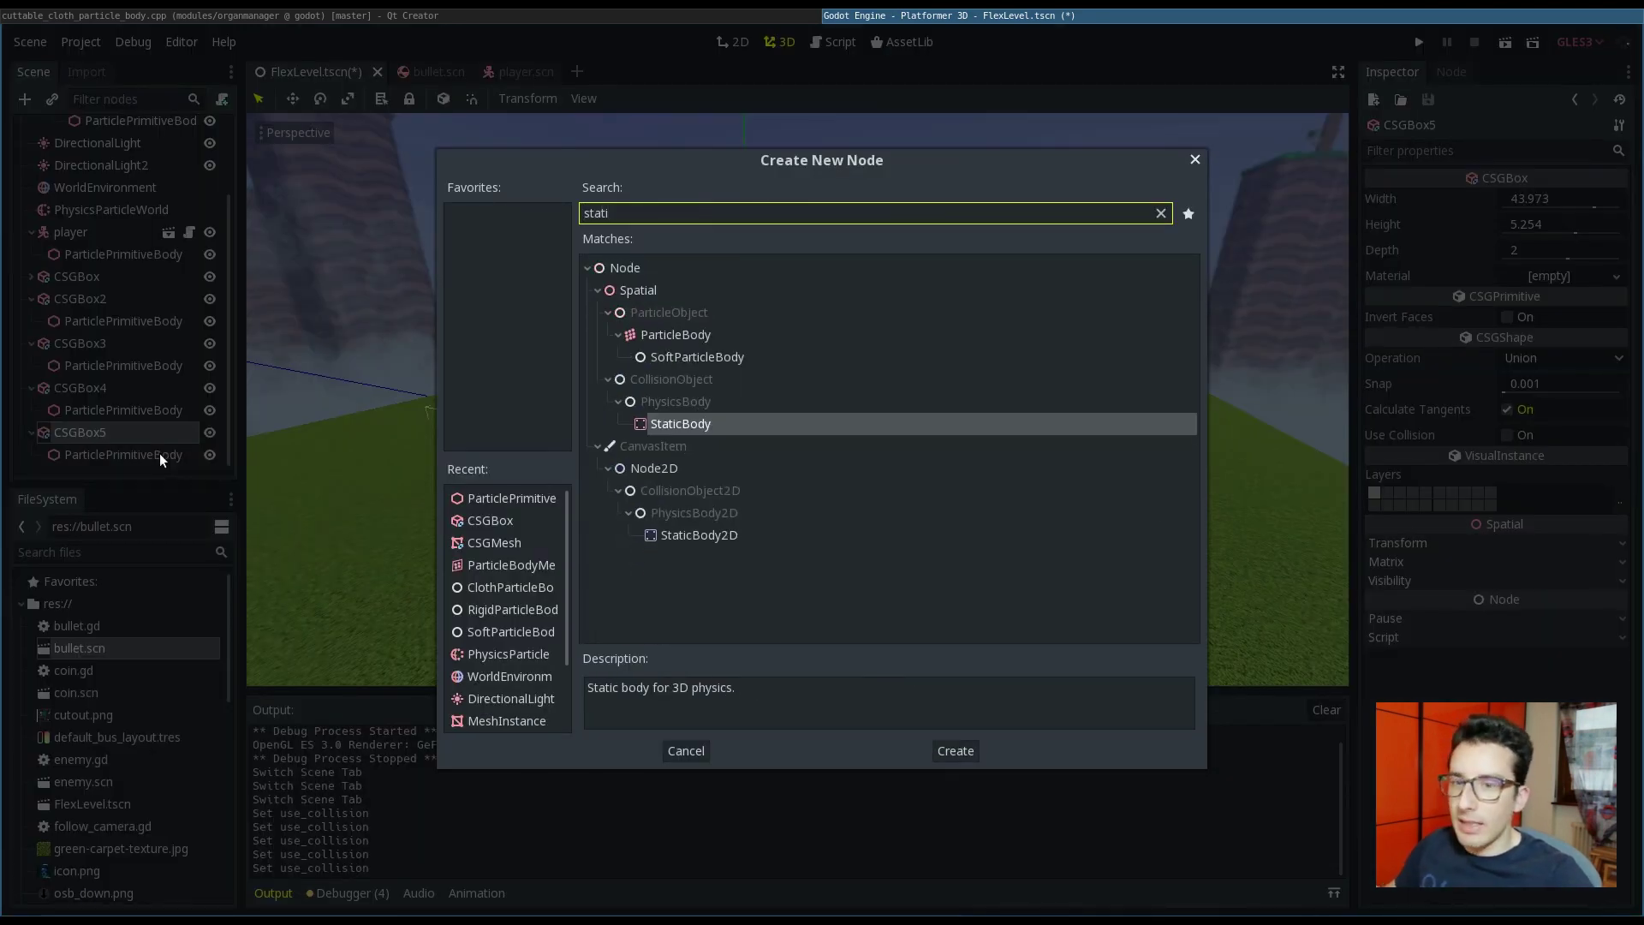
key("Return")
Step: Add a CollisionShape under CSGBox5's StaticBody and assign it a new BoxShape
right_click(111, 459)
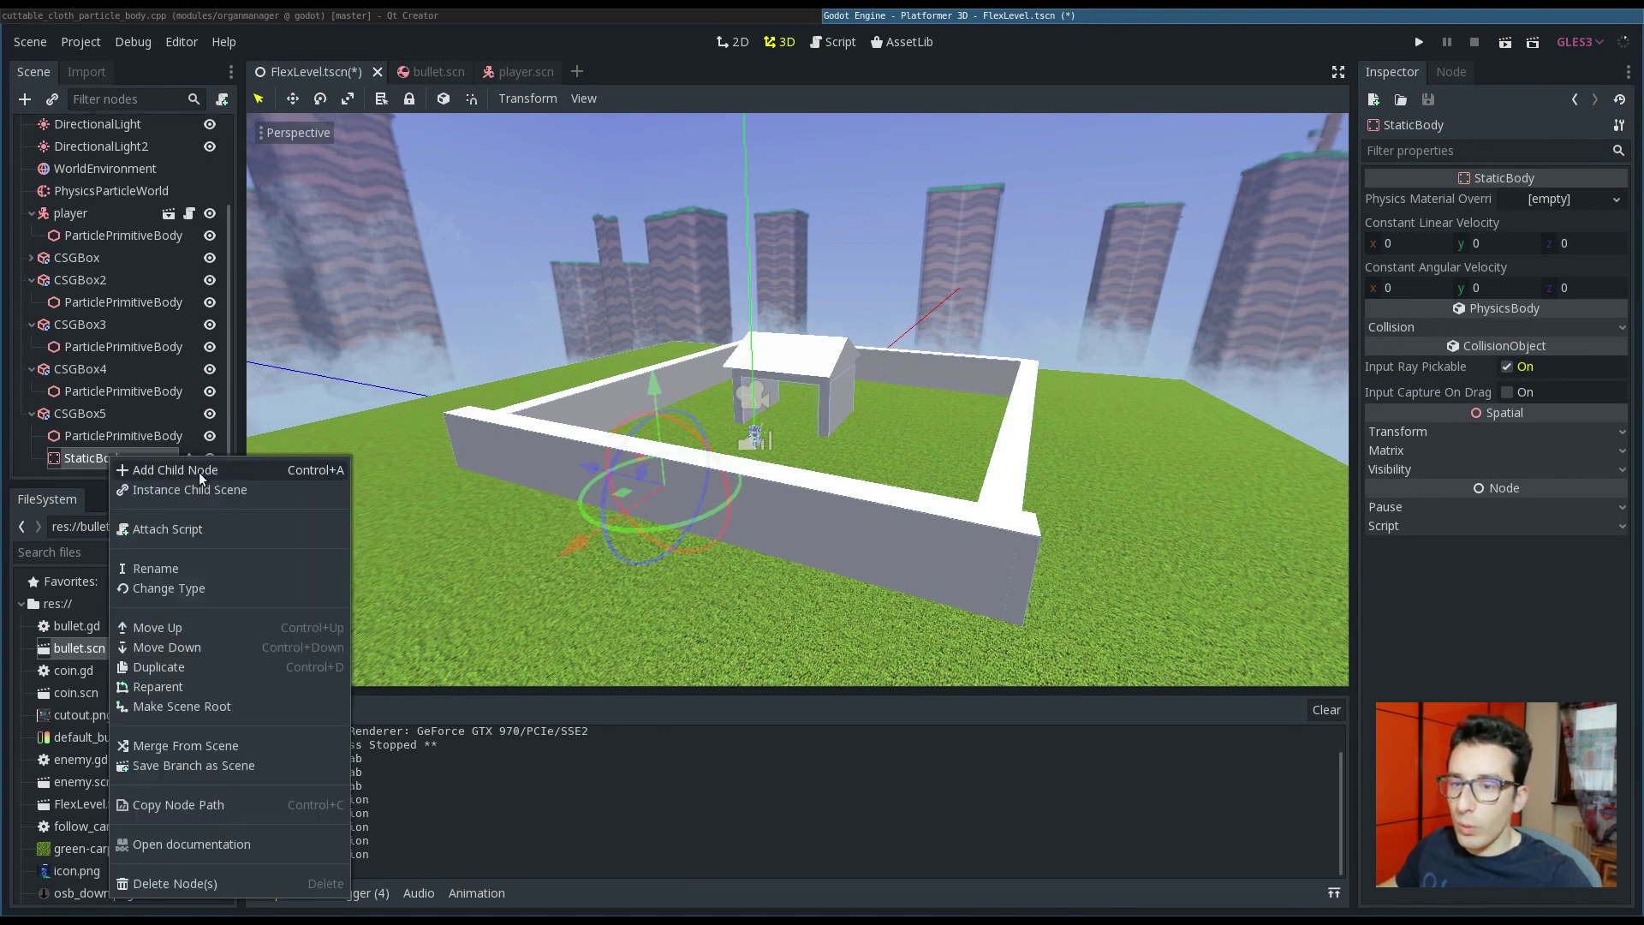
left_click(198, 471)
type("shape")
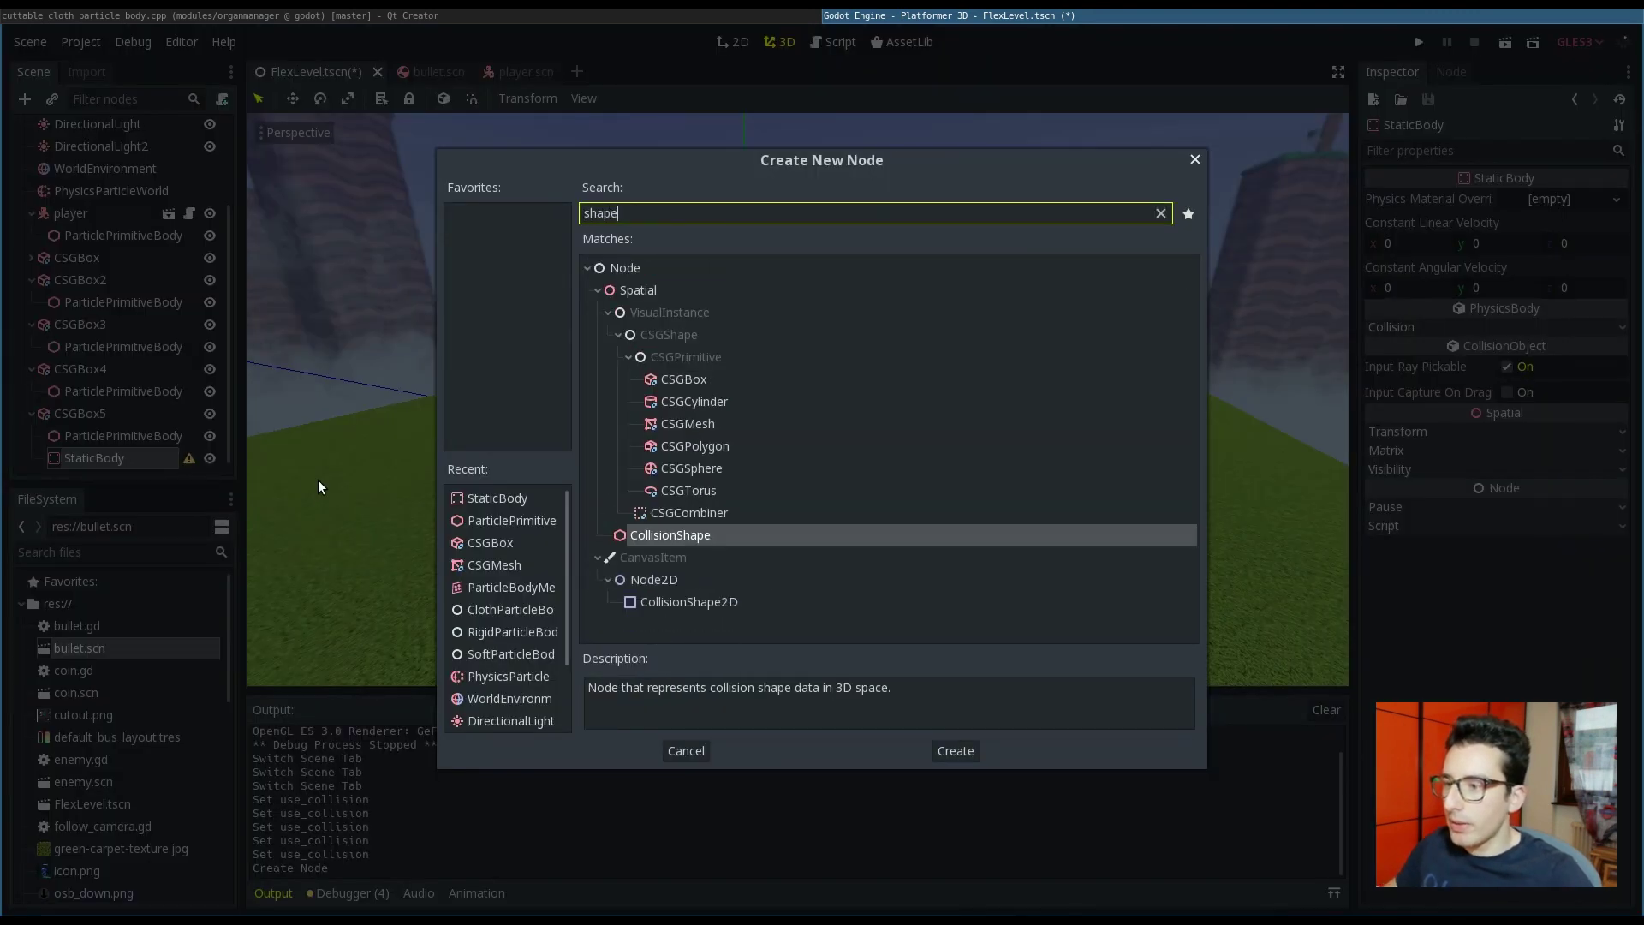
key("Return")
left_click(1572, 203)
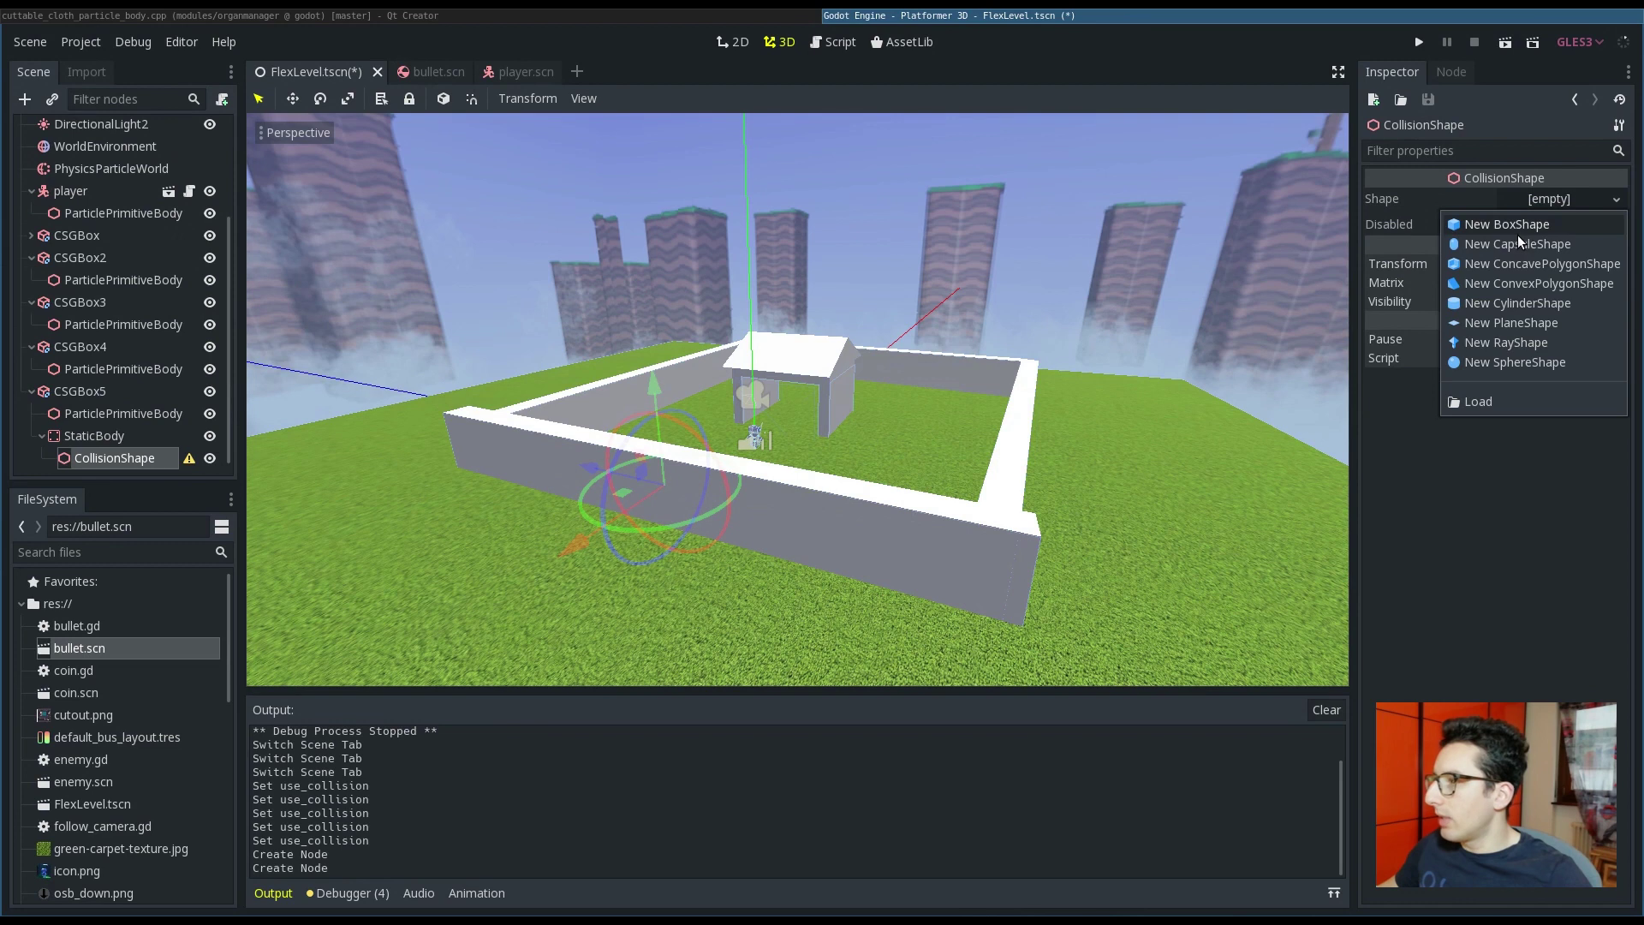
left_click(1512, 226)
Step: Run the project, move the robot around the enclosure and fire bullets at the walls to test their collisions
scroll(715, 501, "down", 5)
mouse_move(805, 402)
left_mouse_down()
mouse_move(1008, 434)
mouse_move(800, 379)
left_mouse_up()
middle_click_drag(800, 379, 869, 410)
key("F5")
key("Right")
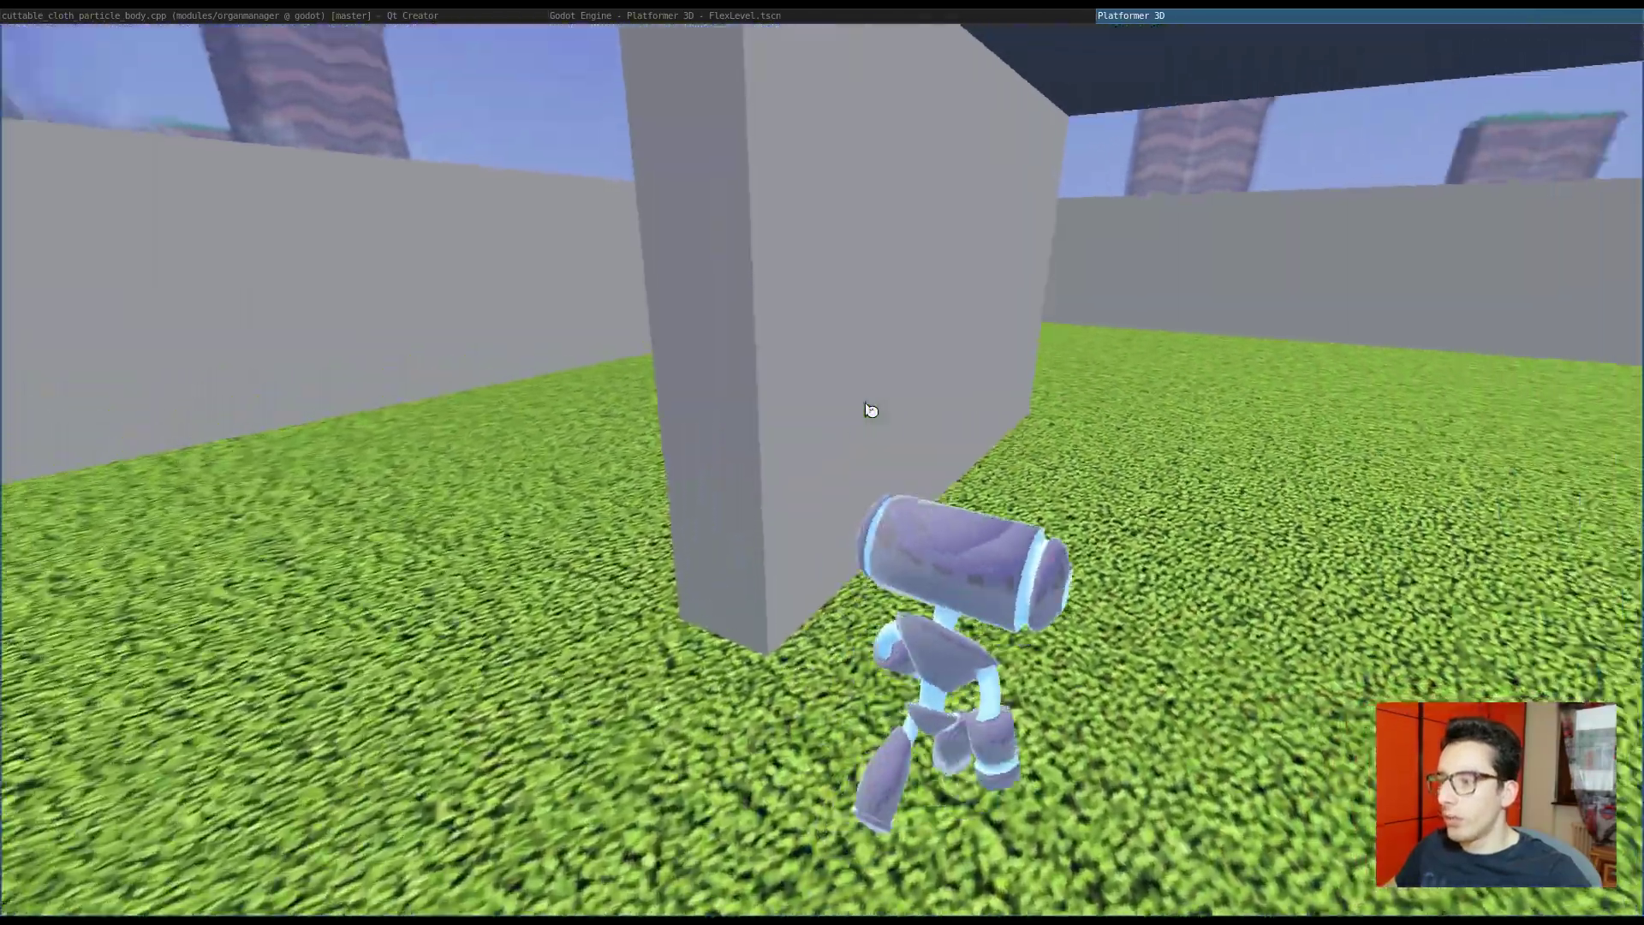
key("Left")
key("Return")
key("Up")
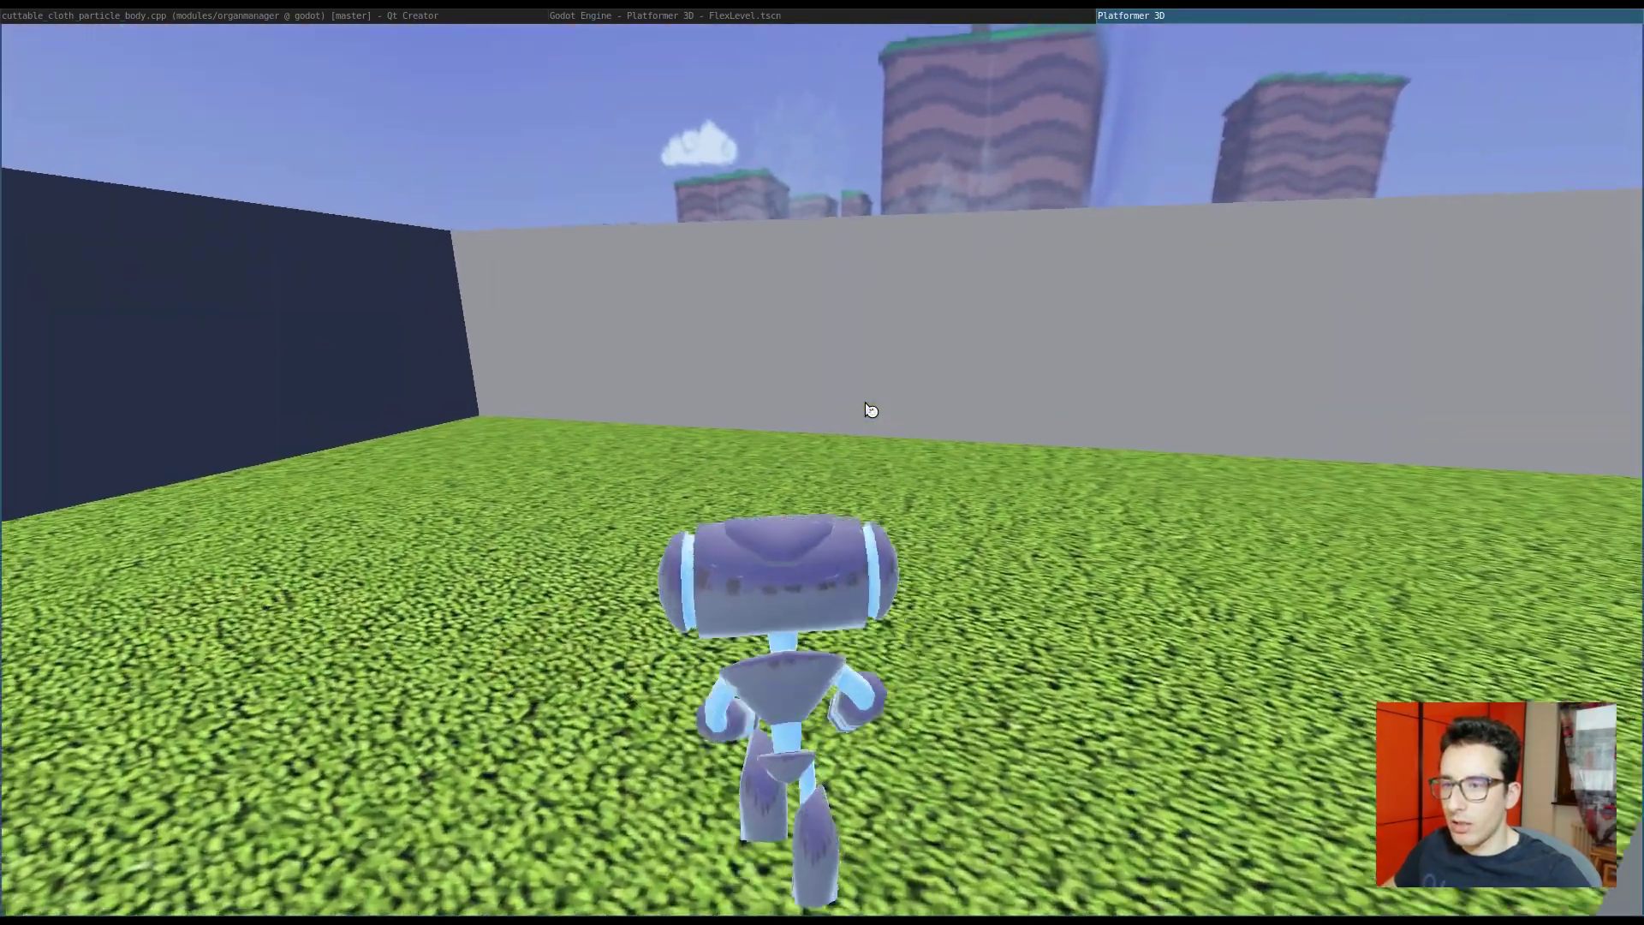
key("Left")
key("Return")
key("Return")
key("Left")
key("Return")
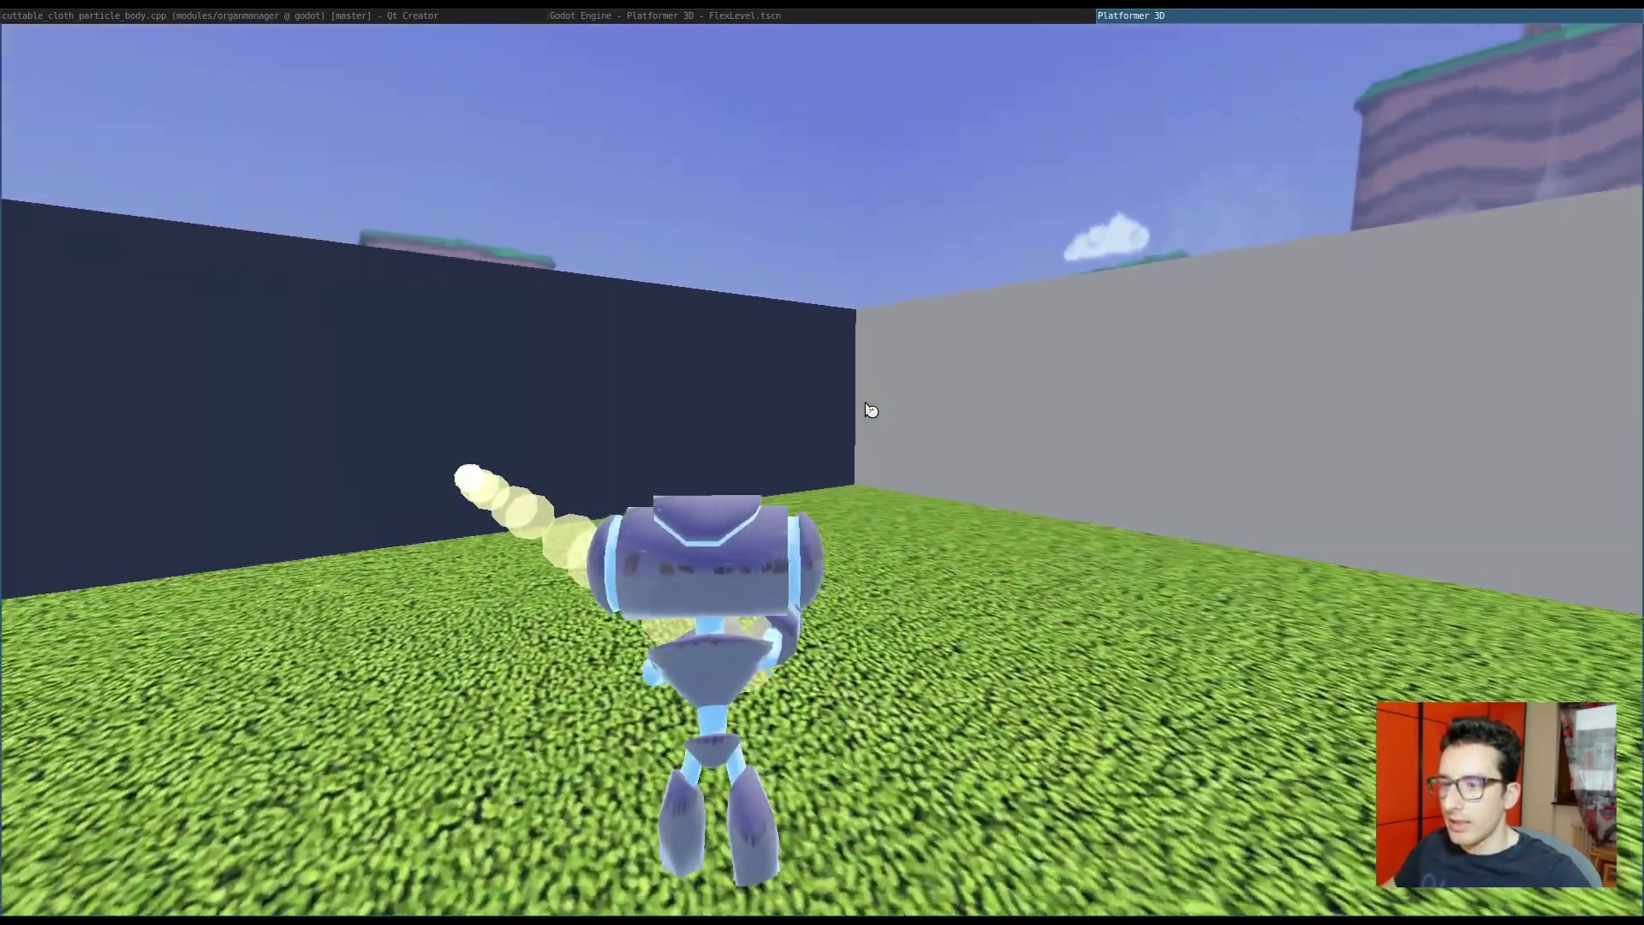
key("Right")
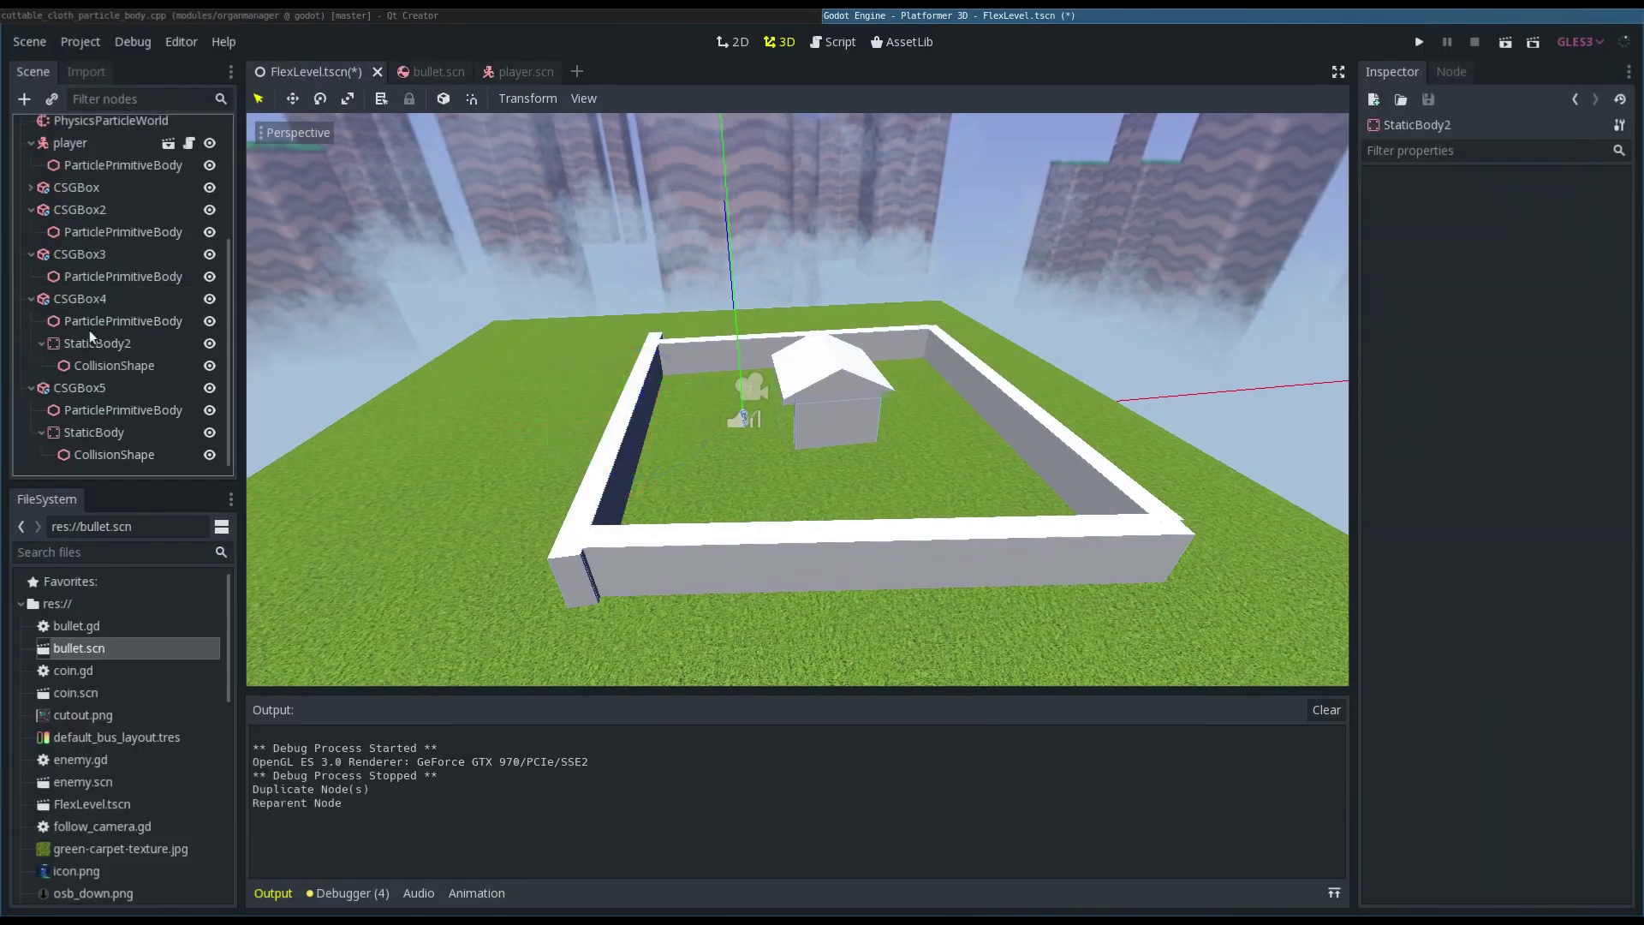
Step: Duplicate the wall's StaticBody with its collision shape twice, placing the copies under CSGBox3 and CSGBox2
key("ctrl+d")
left_click_drag(97, 388, 80, 254)
key("ctrl+d")
left_click_drag(97, 344, 79, 210)
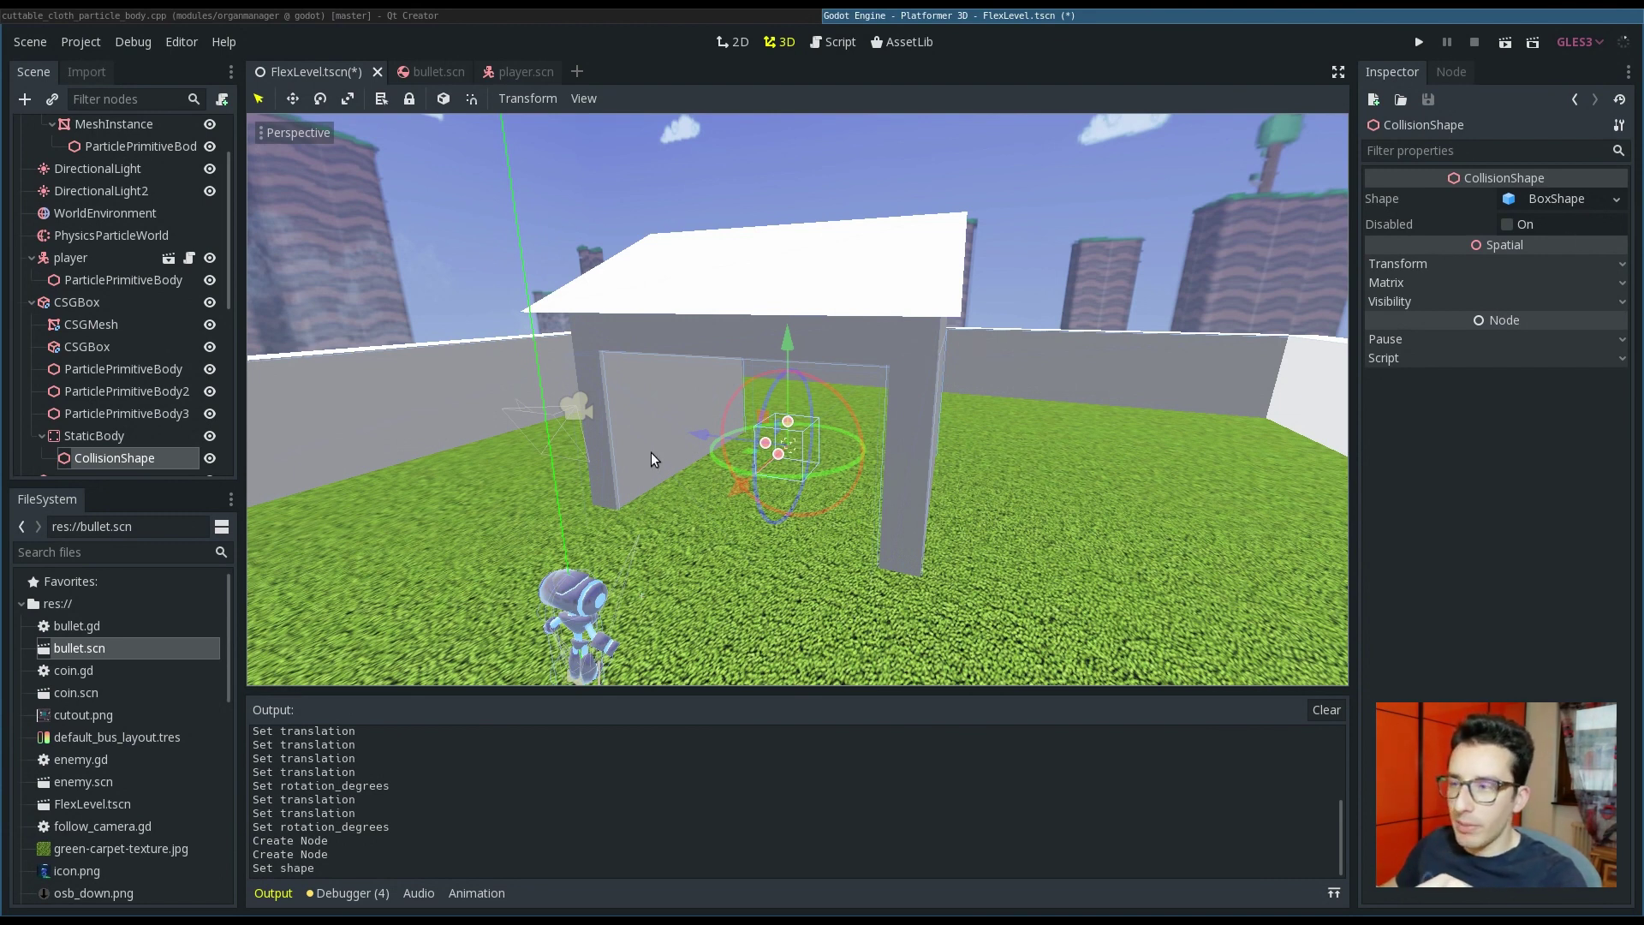
Step: Reparent the house's StaticBody, including its CollisionShape, under the first ParticlePrimitiveBody of CSGBox
left_click(1616, 200)
scroll(94, 441, "down", 2)
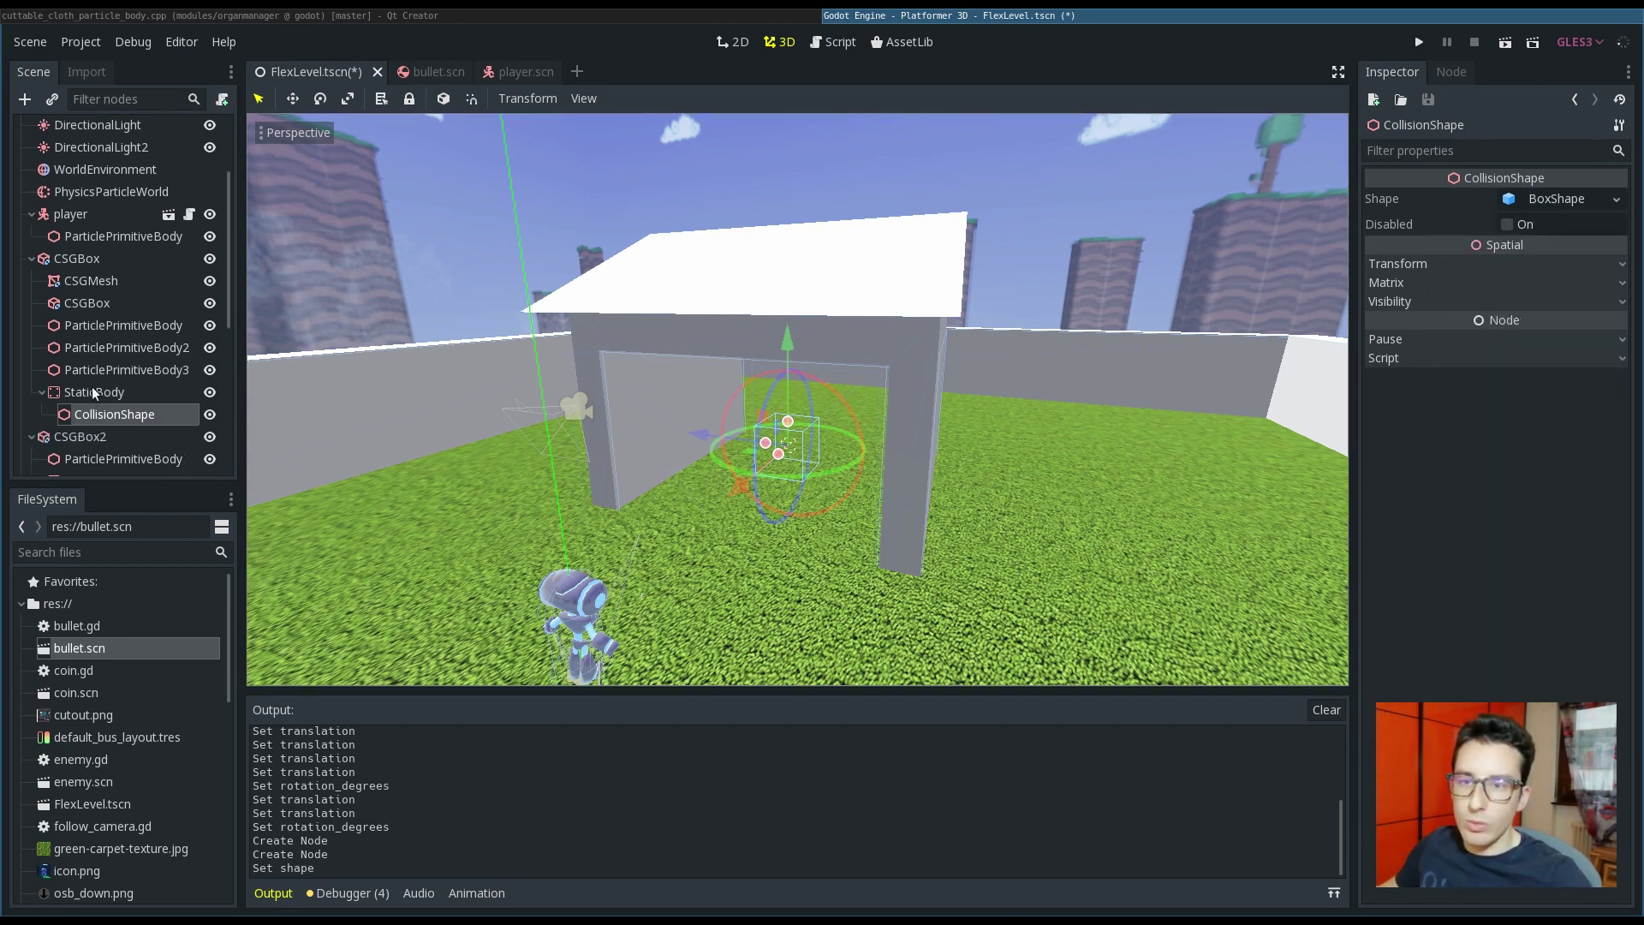
left_click(86, 394)
left_click_drag(86, 394, 97, 335)
left_click(90, 370)
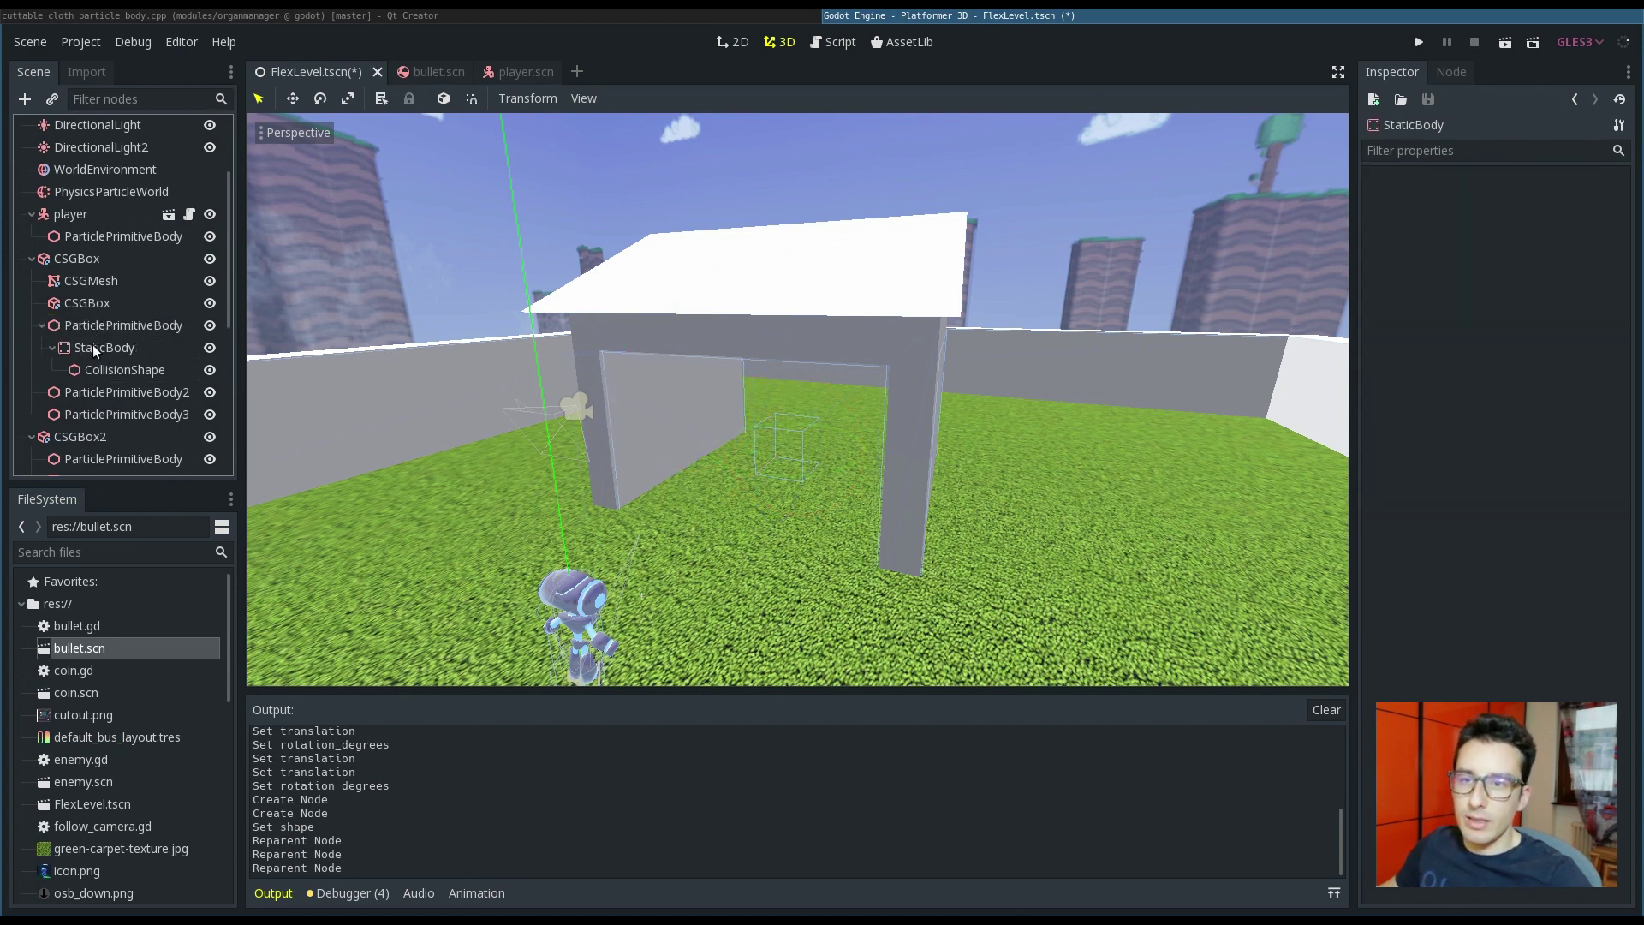
left_click(96, 327)
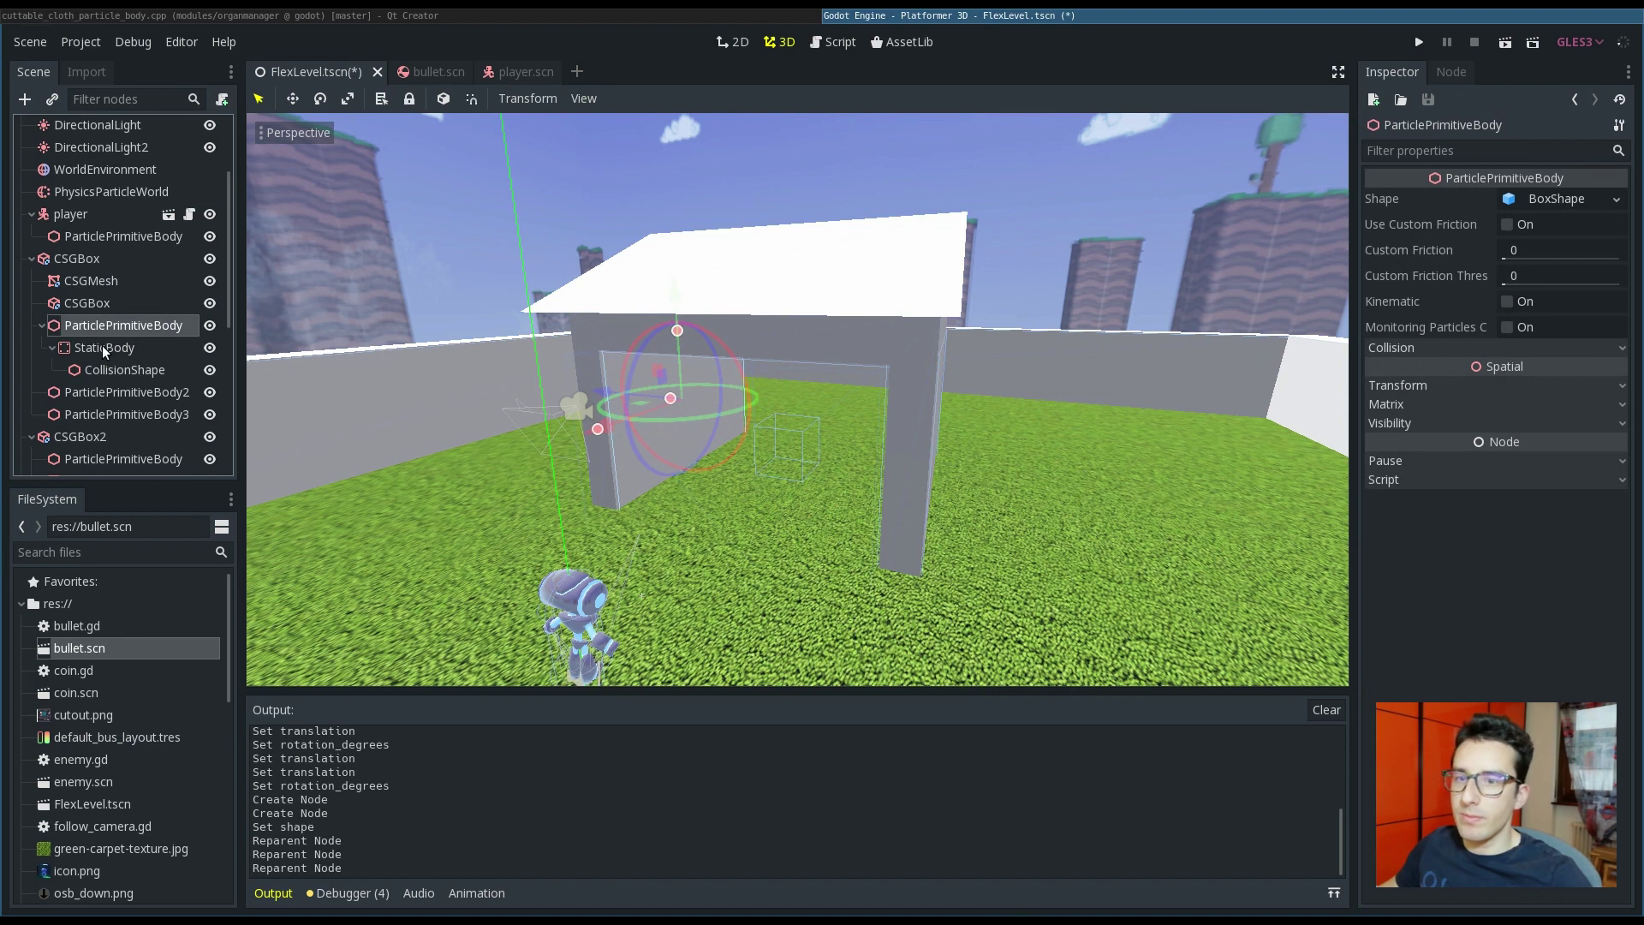
Step: Set the house StaticBody's y and z translation to 0 so it aligns with its parent ParticlePrimitiveBody
left_click(103, 346)
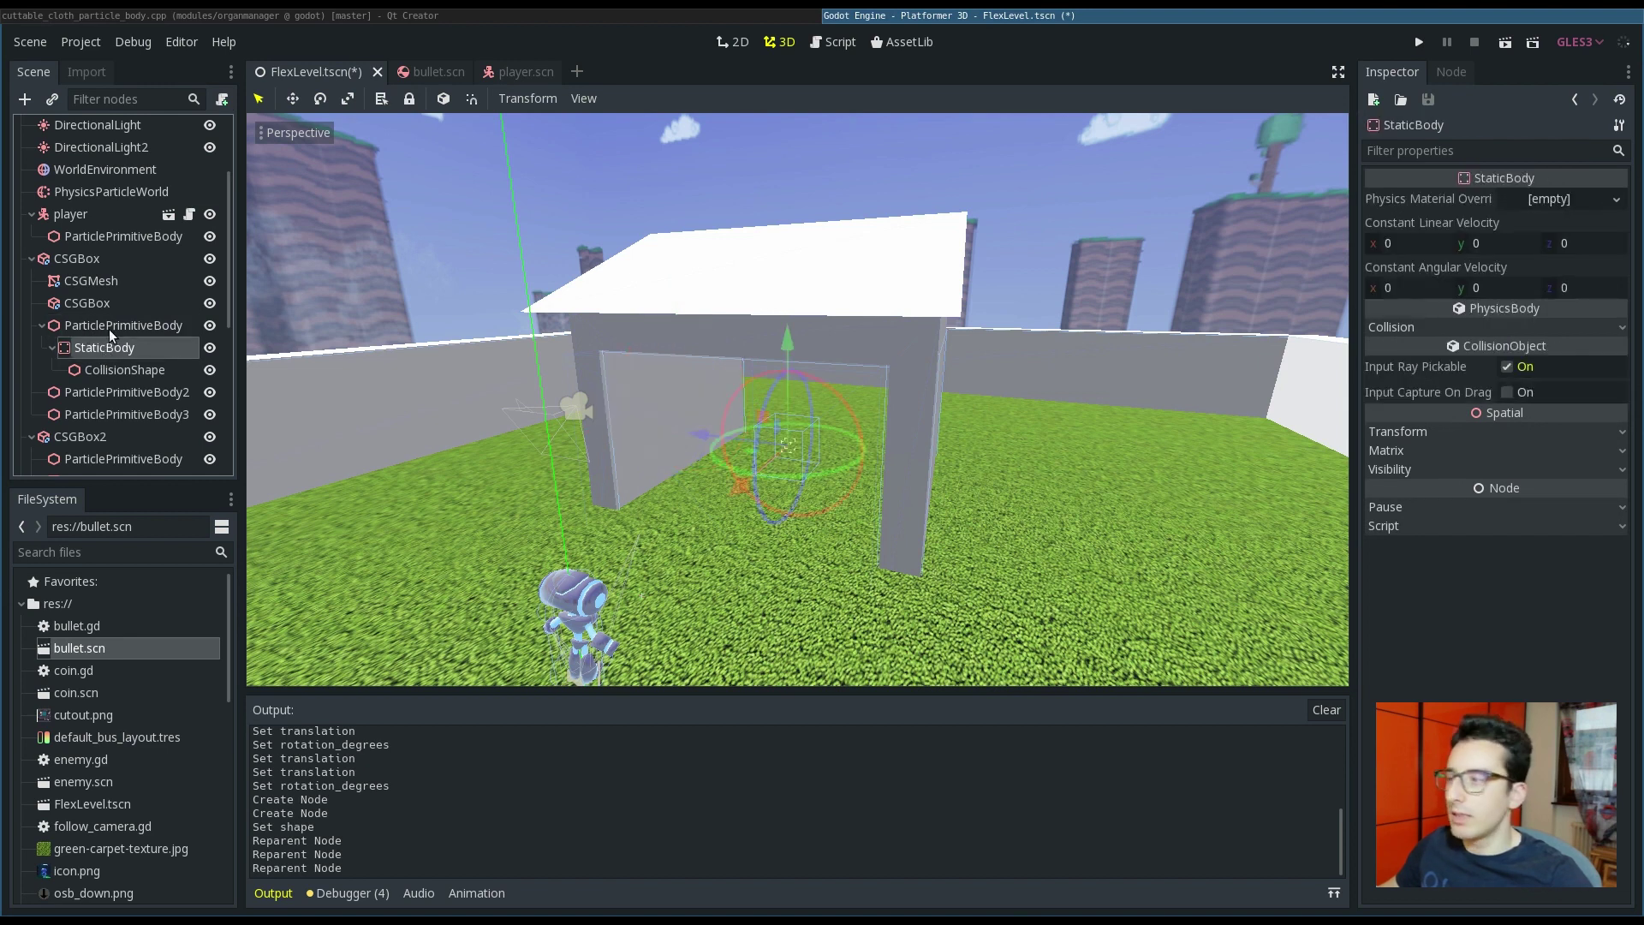
left_click(1409, 433)
left_click(1588, 471)
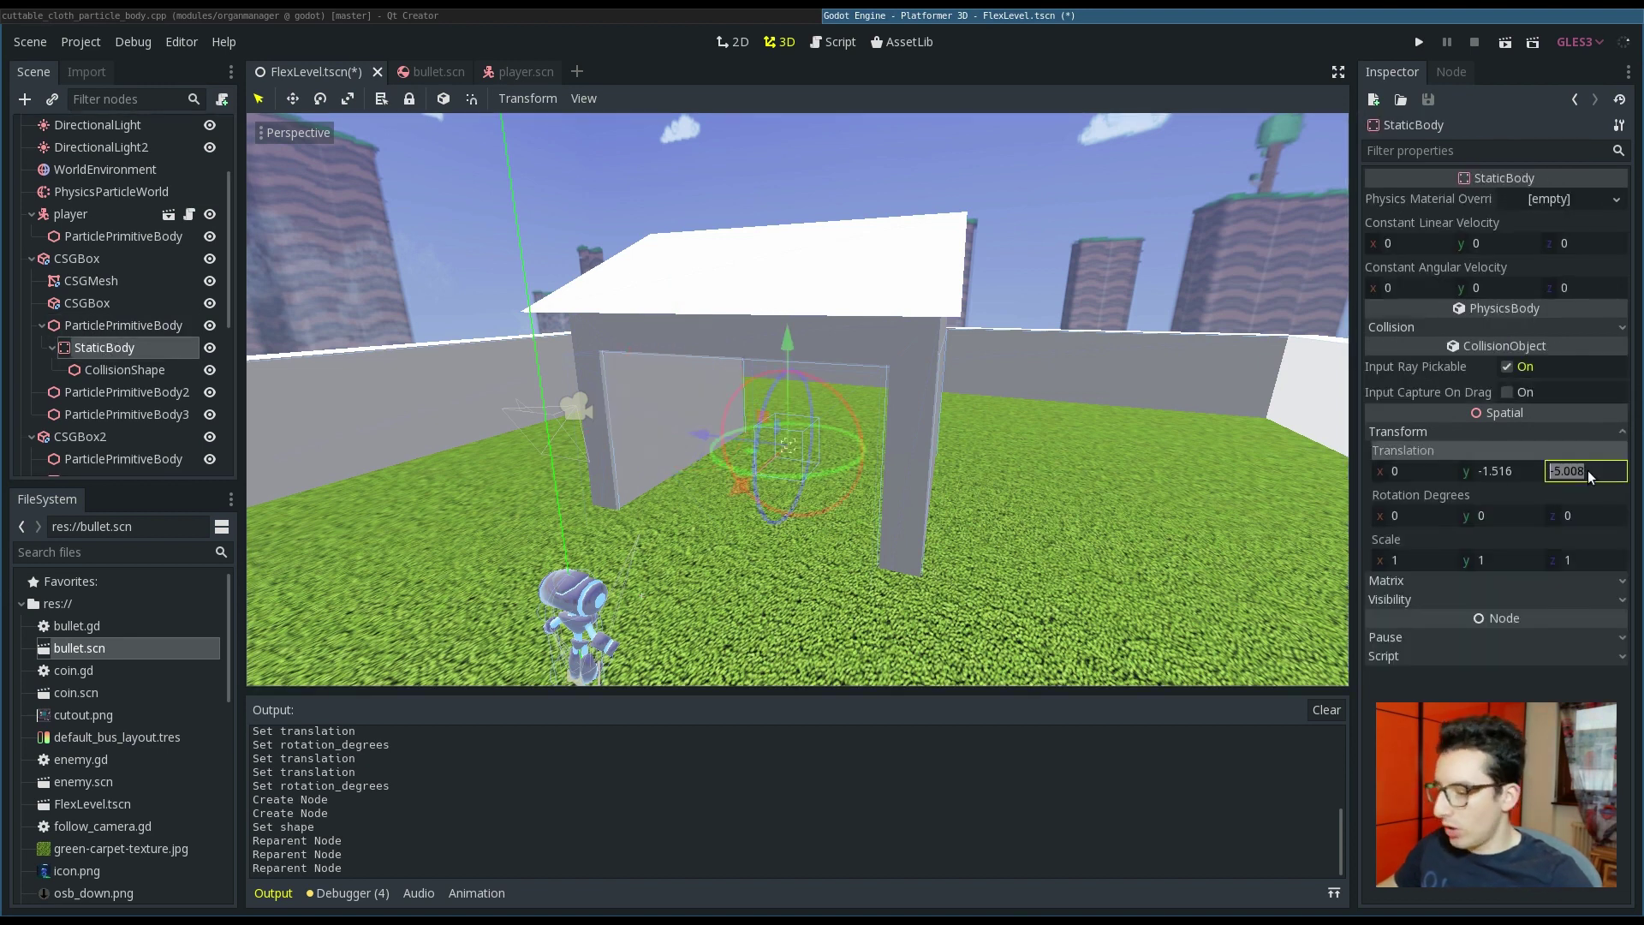
type("0")
left_click(1511, 473)
type("0")
key("Return")
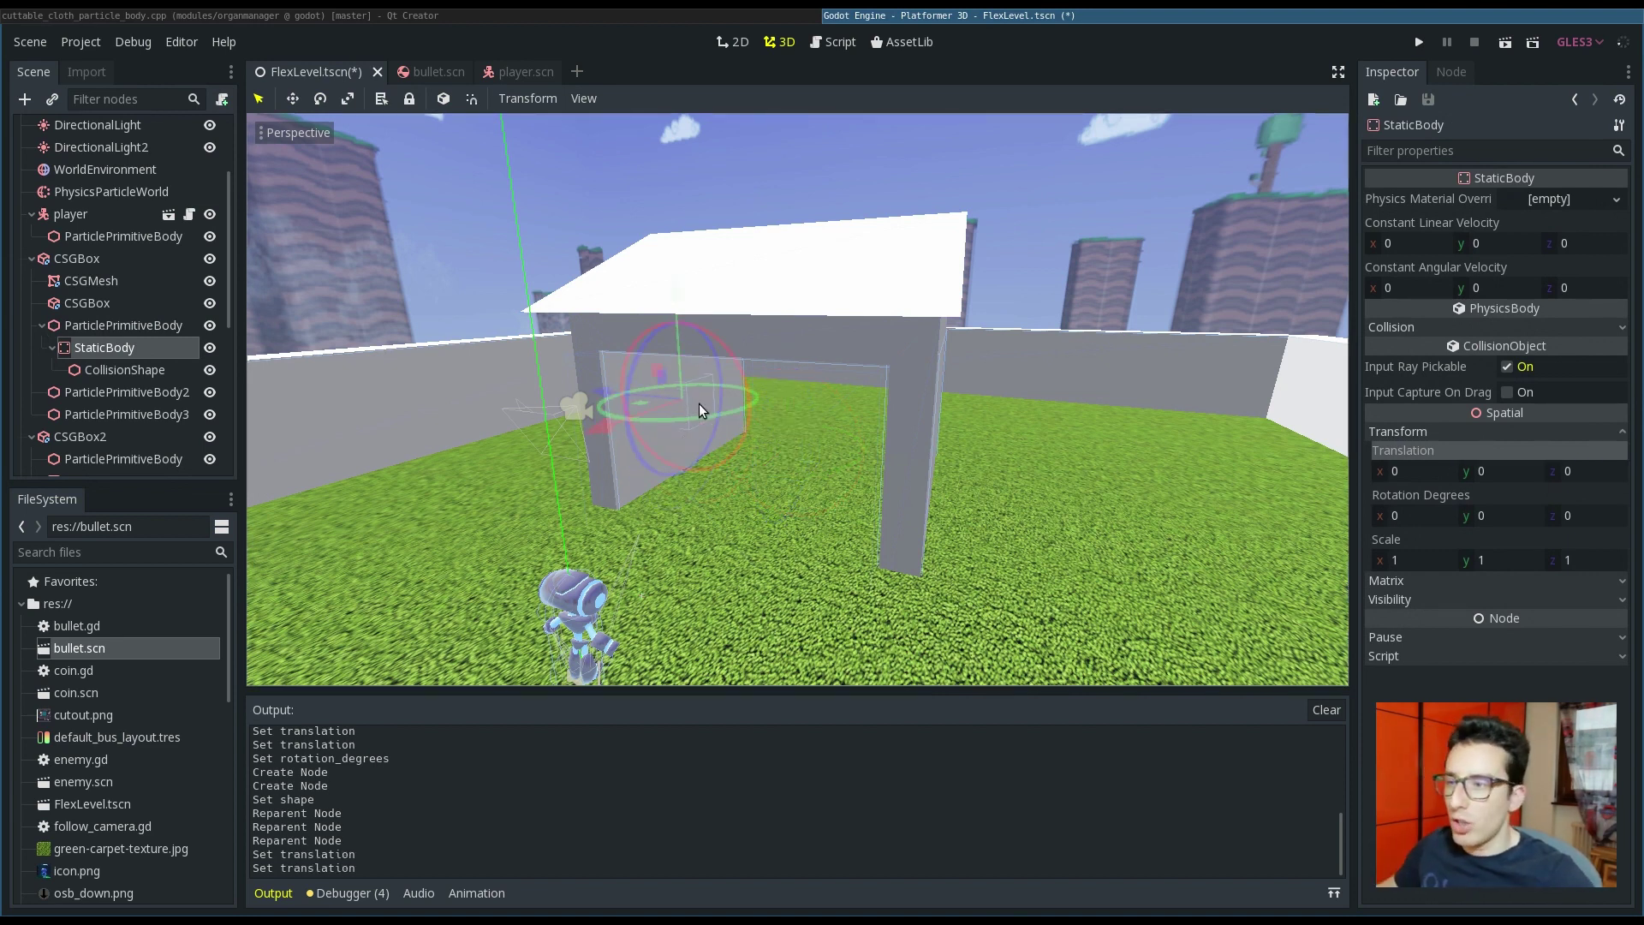
Step: Copy the BoxShape from the house's first ParticlePrimitiveBody and paste it into the CollisionShape of its StaticBody
scroll(699, 403, "up", 9)
middle_click_drag(589, 434, 539, 447)
scroll(650, 418, "down", 5)
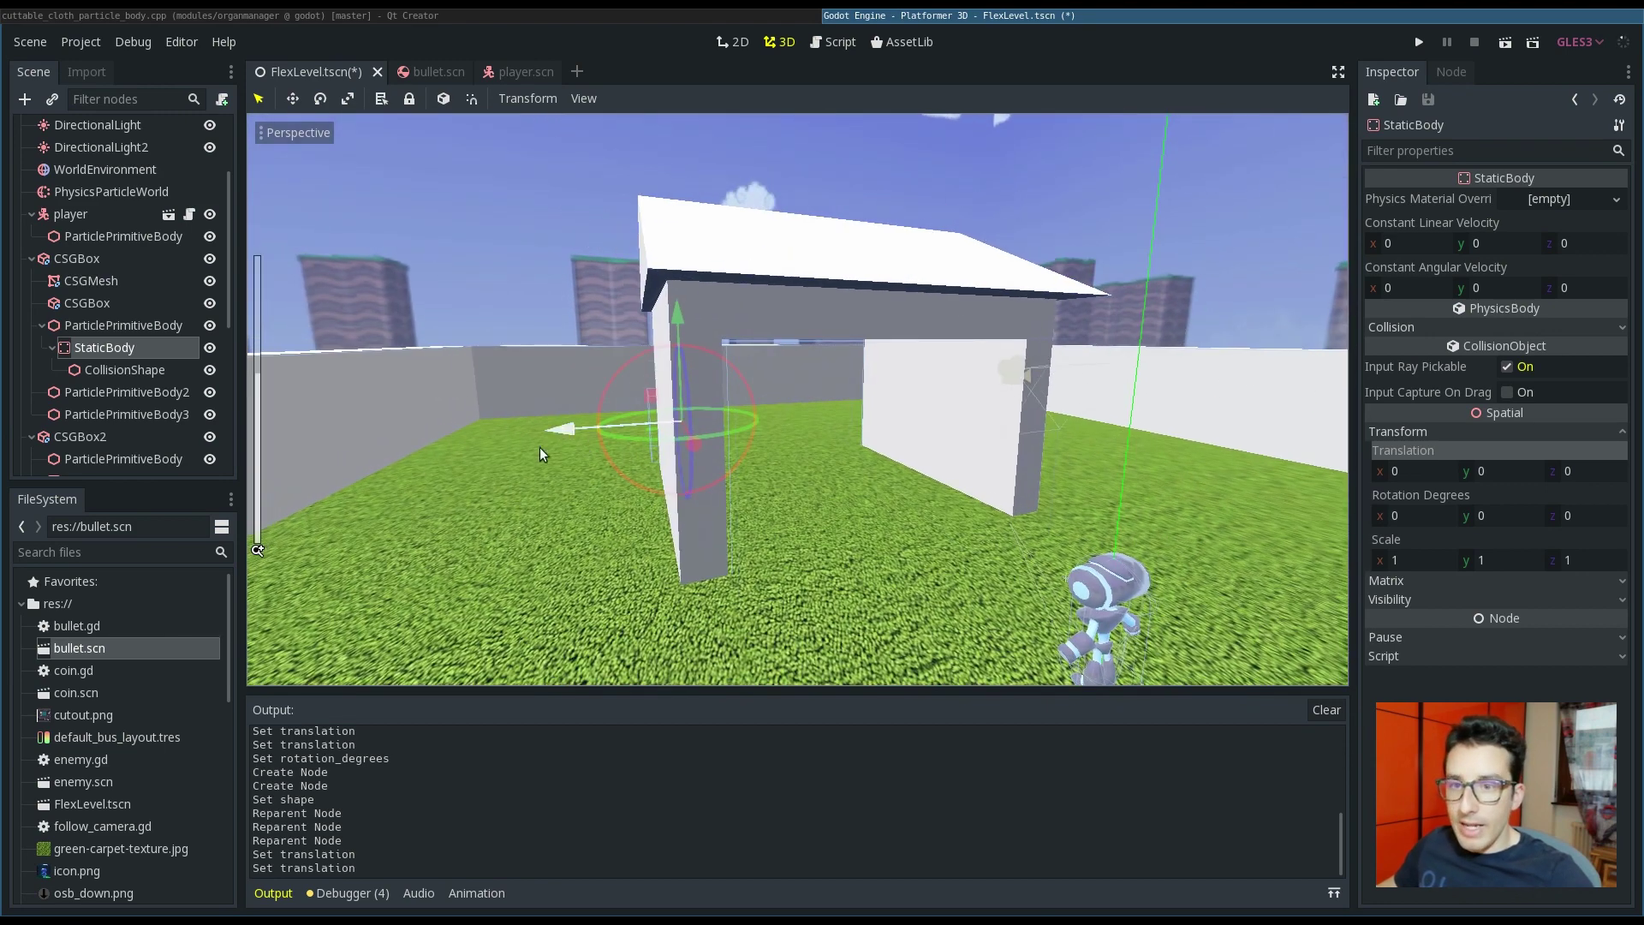
left_click(123, 325)
left_click(1615, 200)
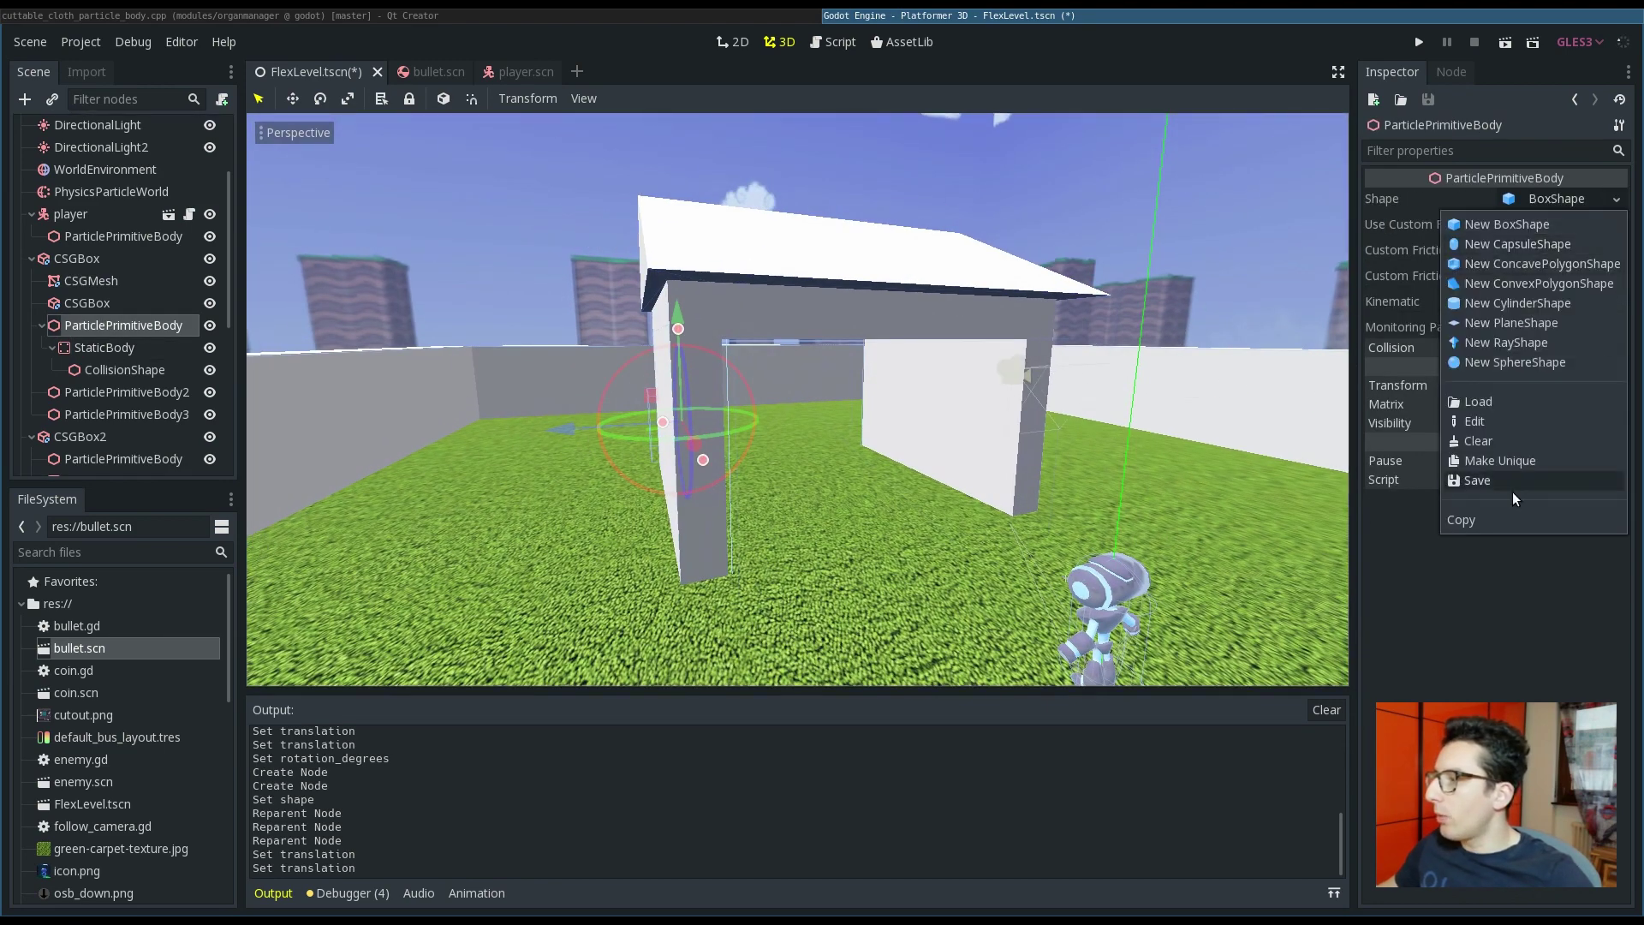
left_click(1487, 524)
left_click(111, 368)
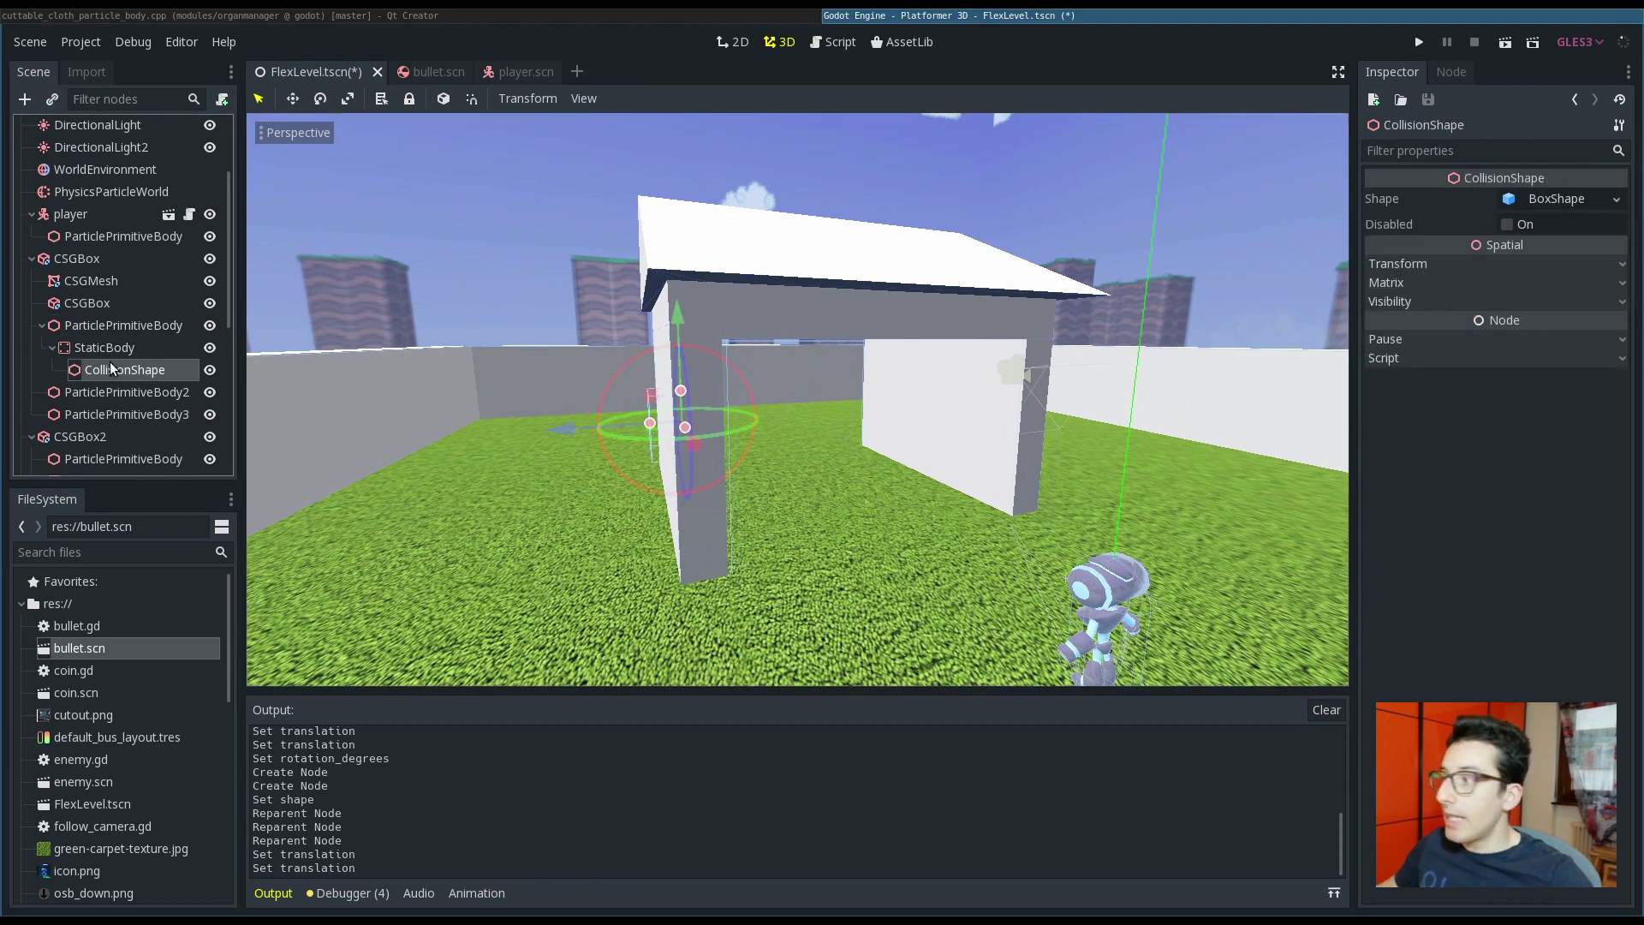
left_click(1615, 200)
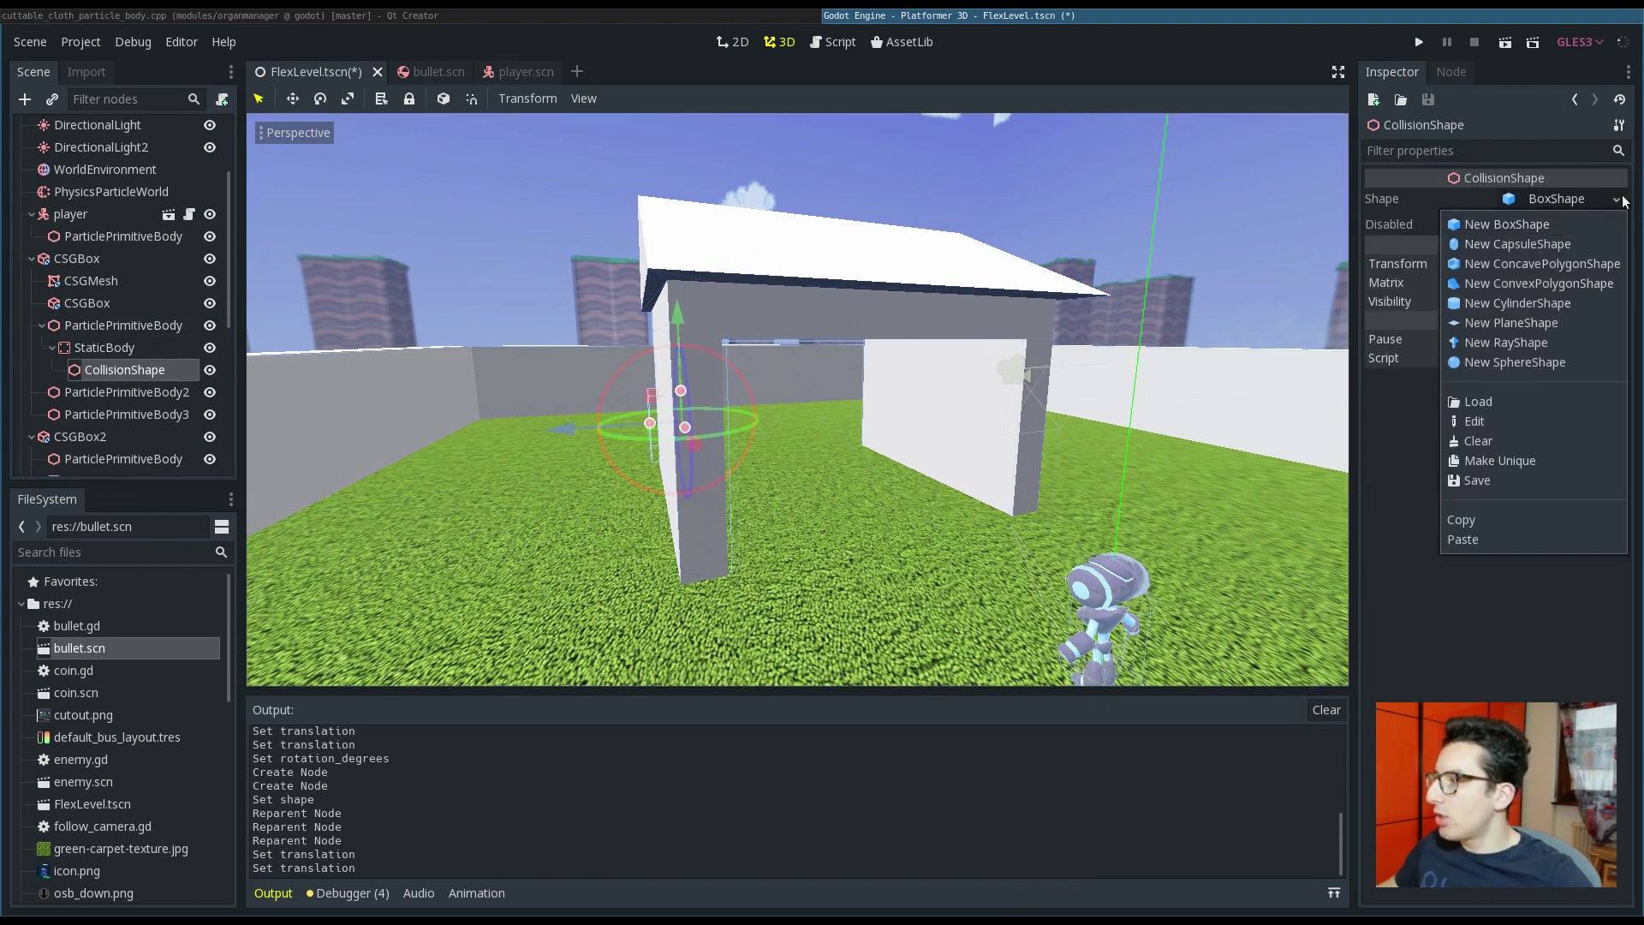
left_click(1487, 540)
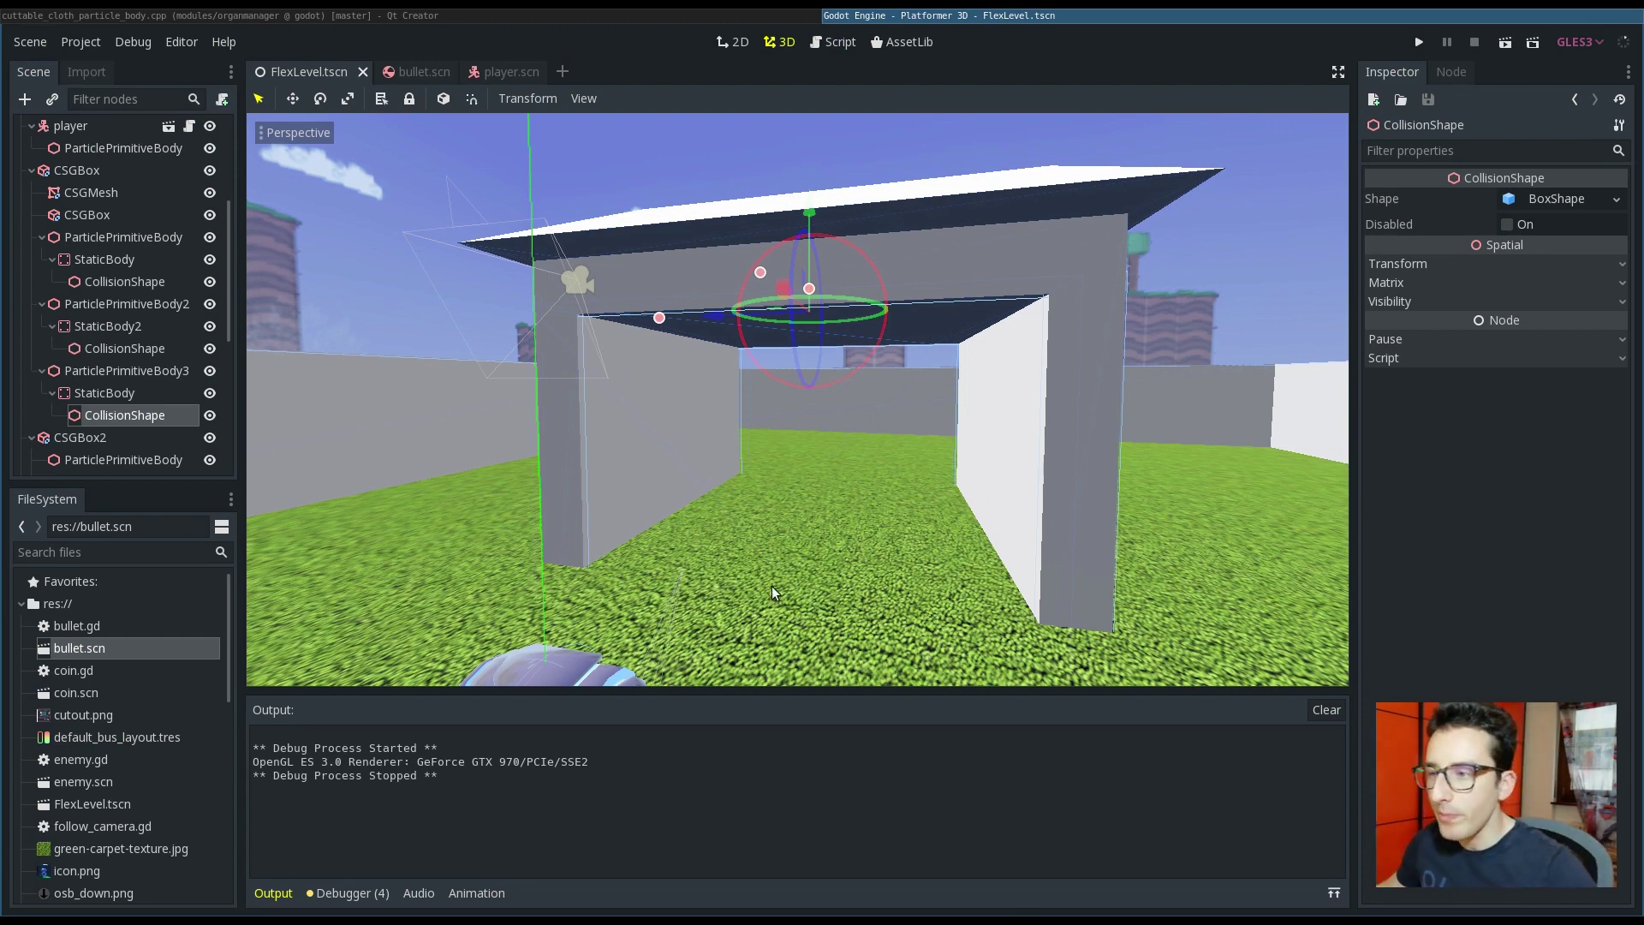
Step: Check the house from several angles and open bullet.scn from the project files
scroll(721, 459, "down", 5)
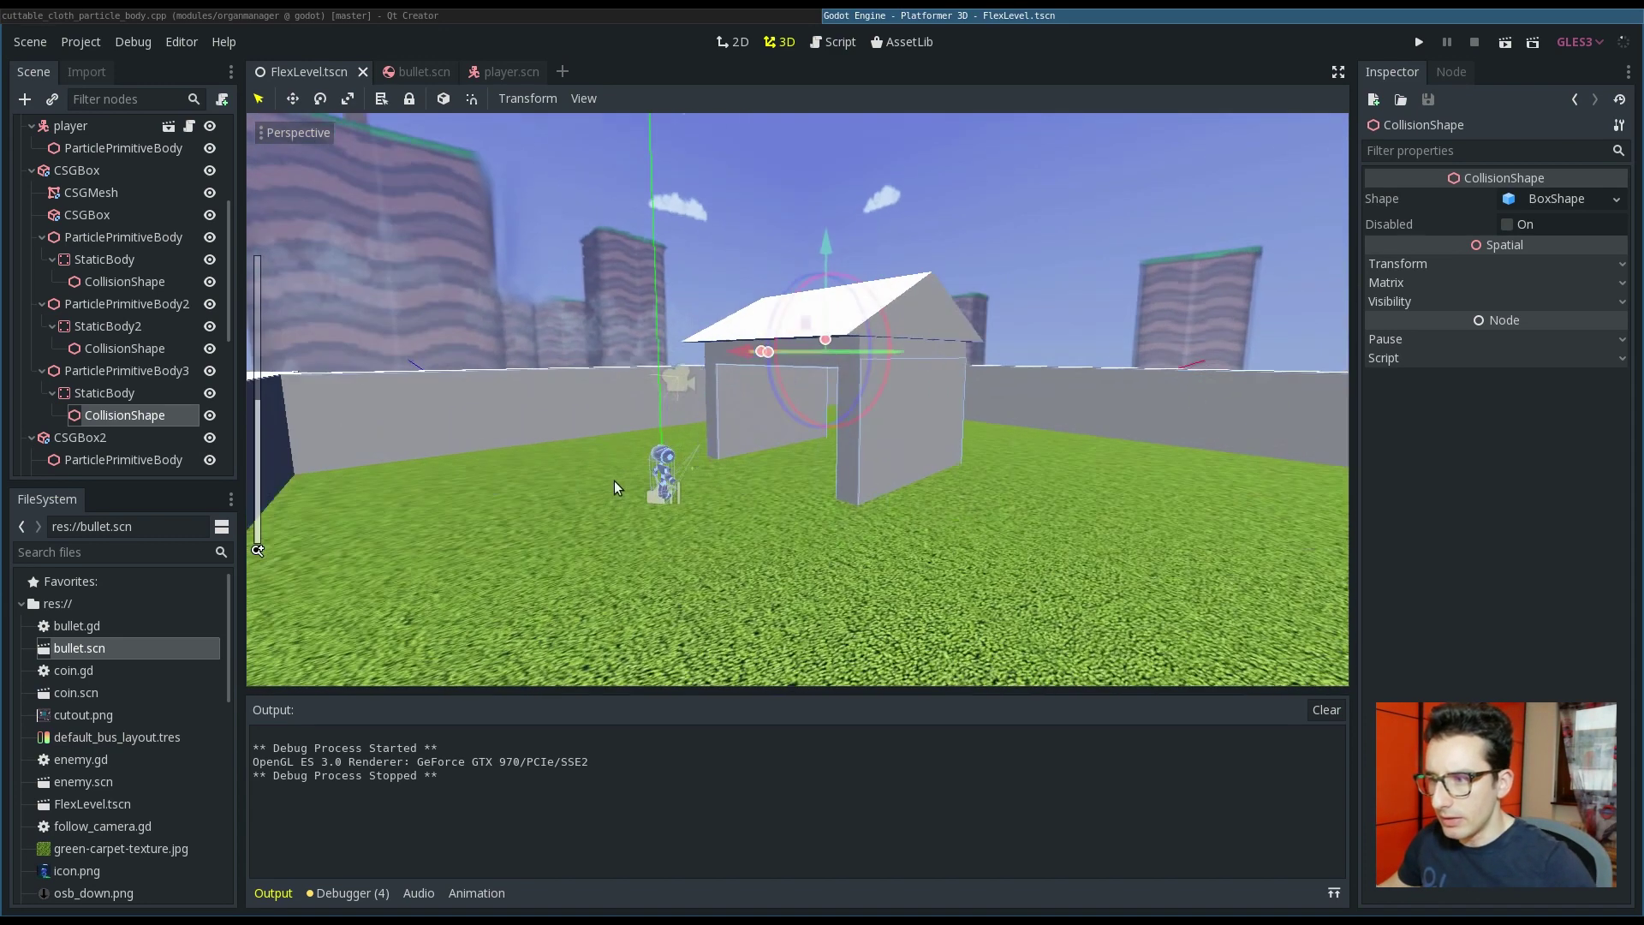
scroll(608, 484, "up", 5)
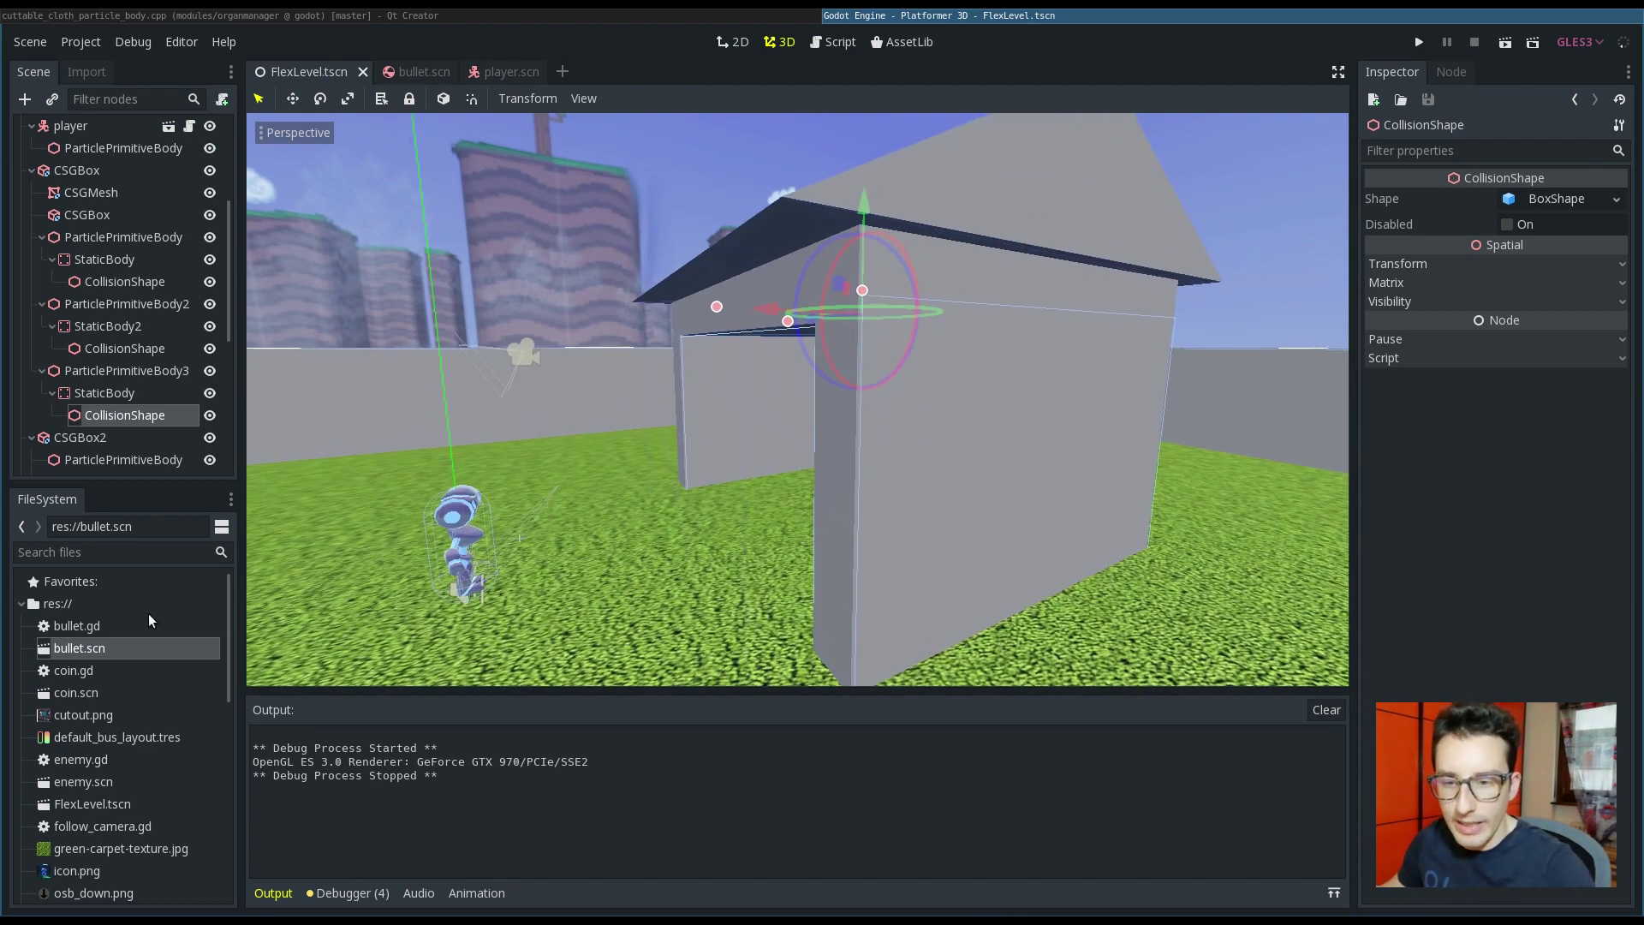
double_click(94, 654)
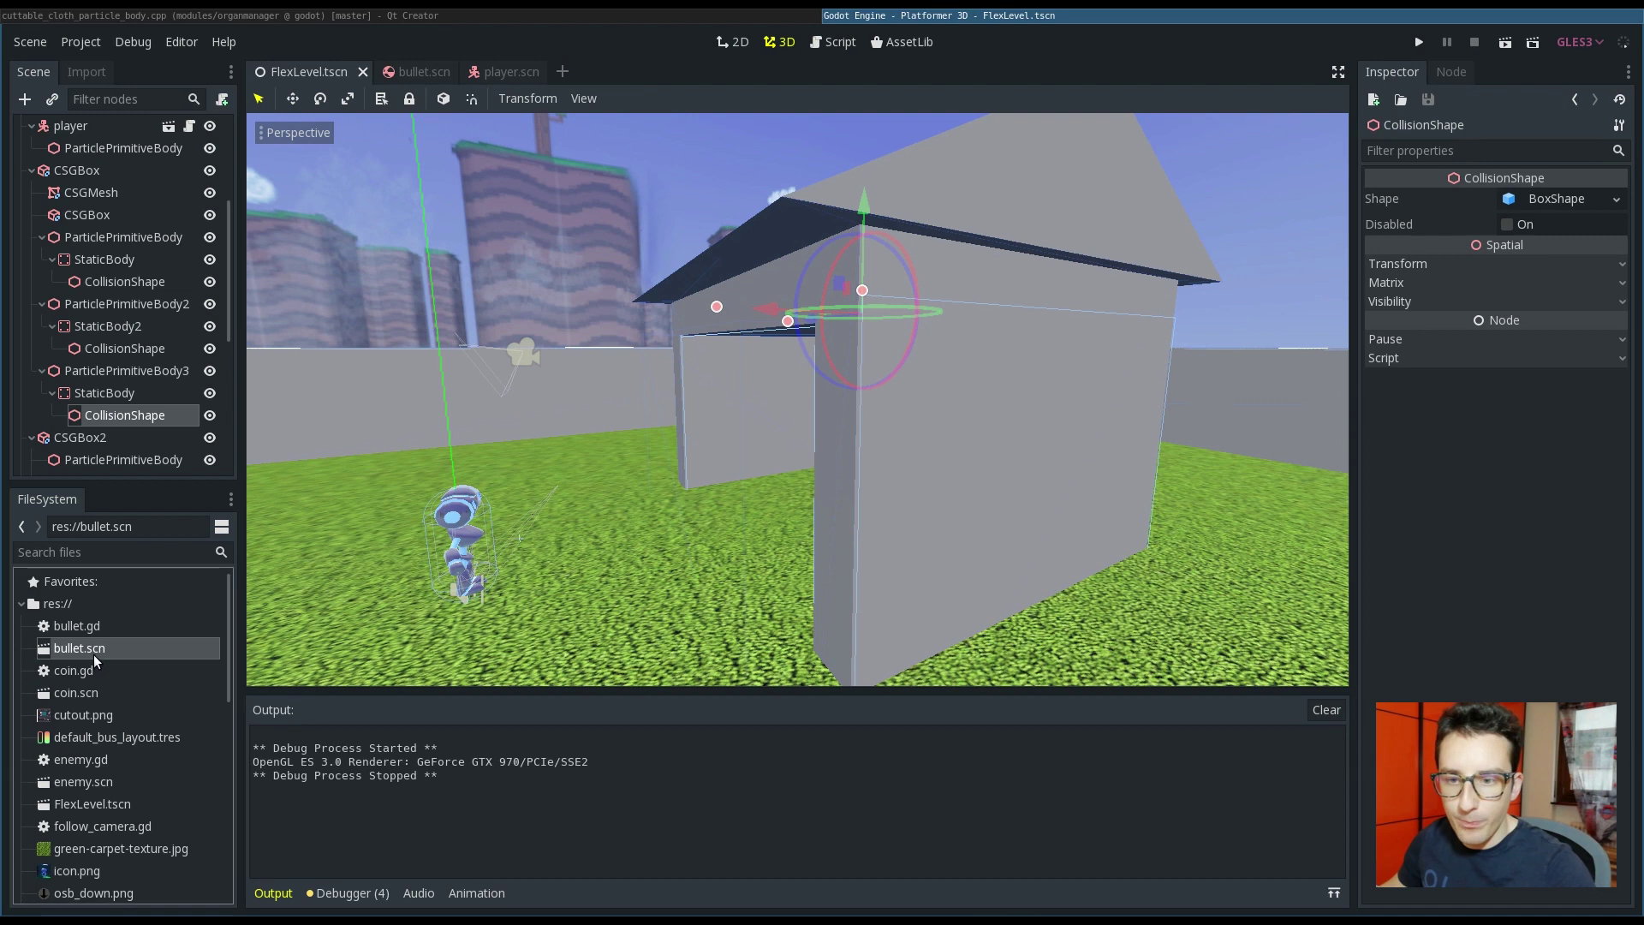